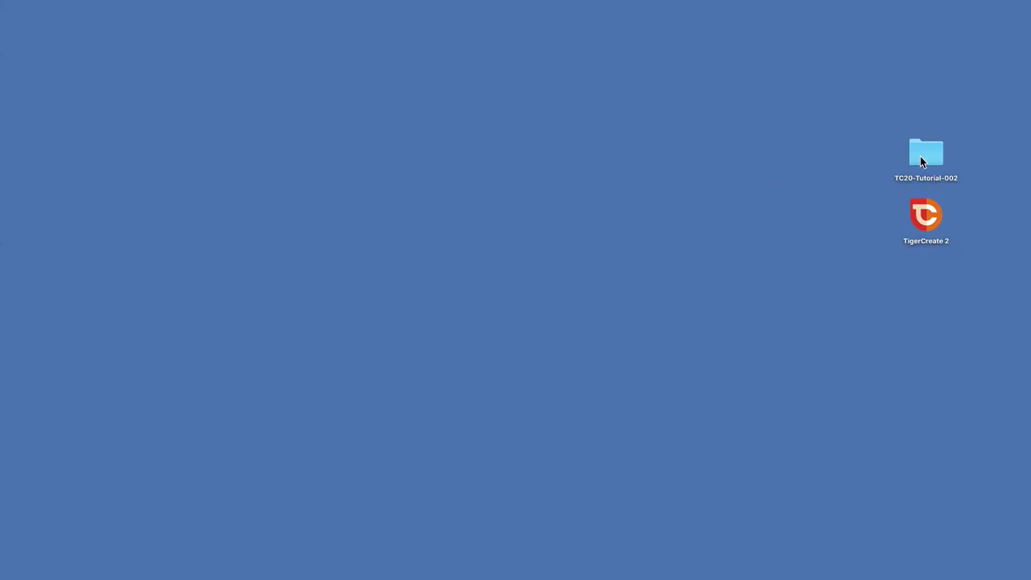
Open Farm01.tc2doc from TC20-Tutorial-002's Farm/Scenes folder by dropping it onto TigerCreate 2.
double_click(923, 157)
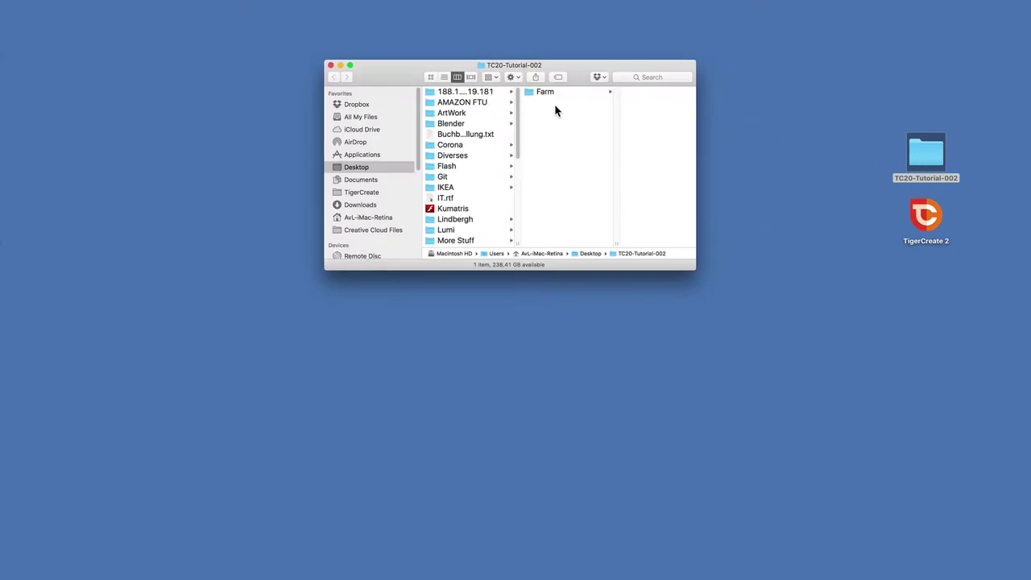
left_click(548, 91)
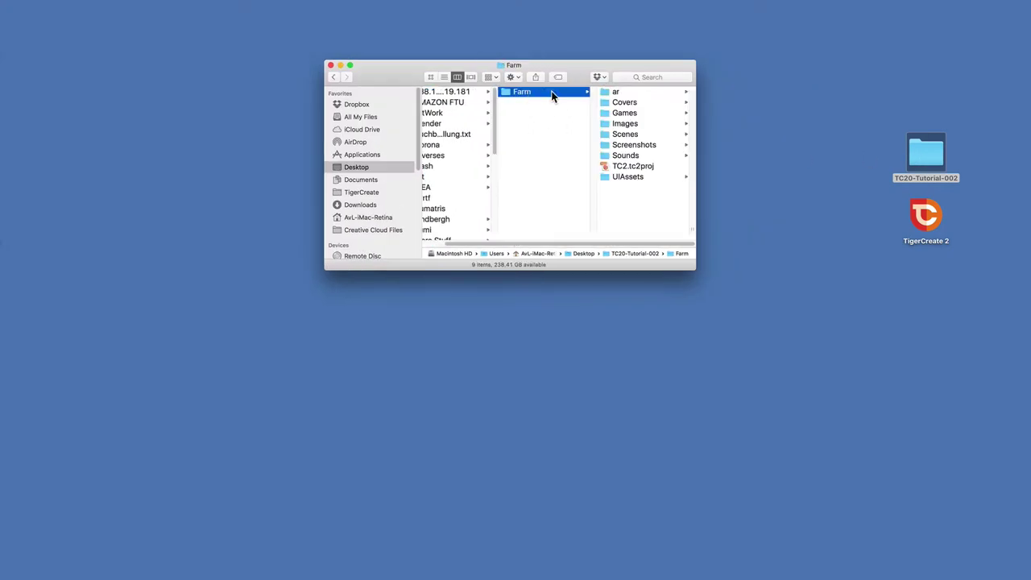
left_click(620, 135)
left_click_drag(616, 95, 917, 215)
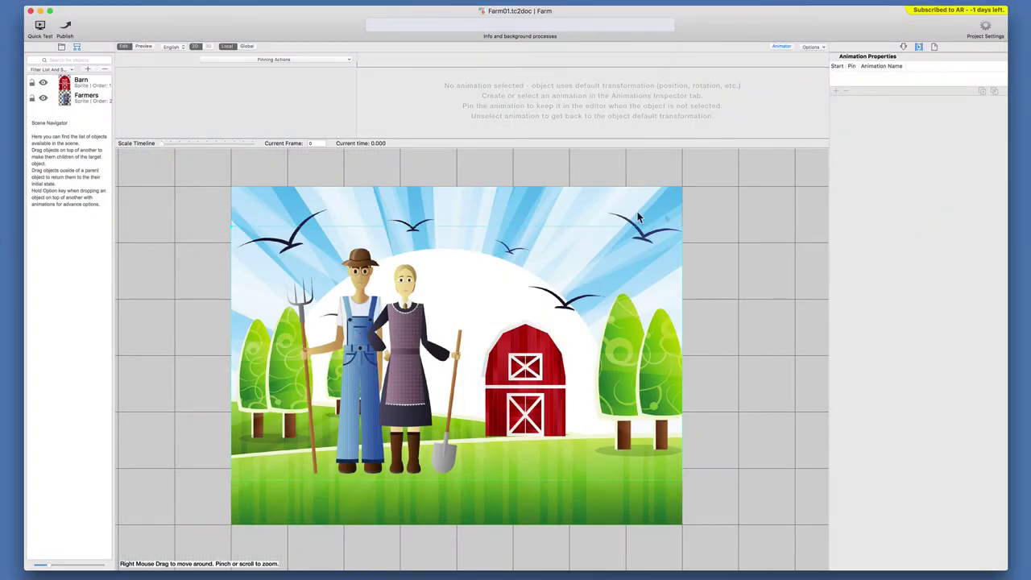
Select the Farmers sprite instead of Barn, check scene properties, and return to Animation Properties.
left_click(81, 84)
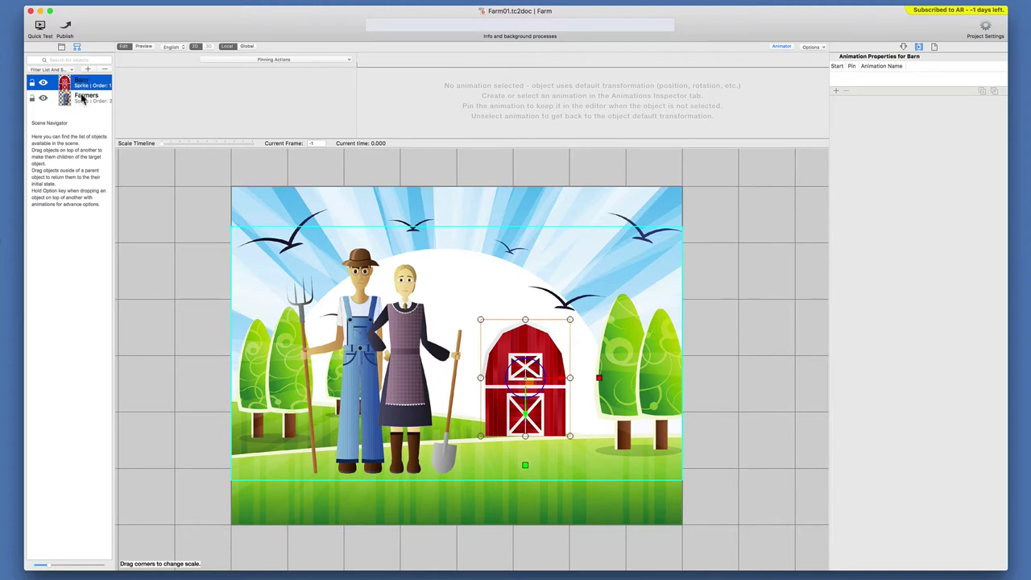
left_click(82, 102)
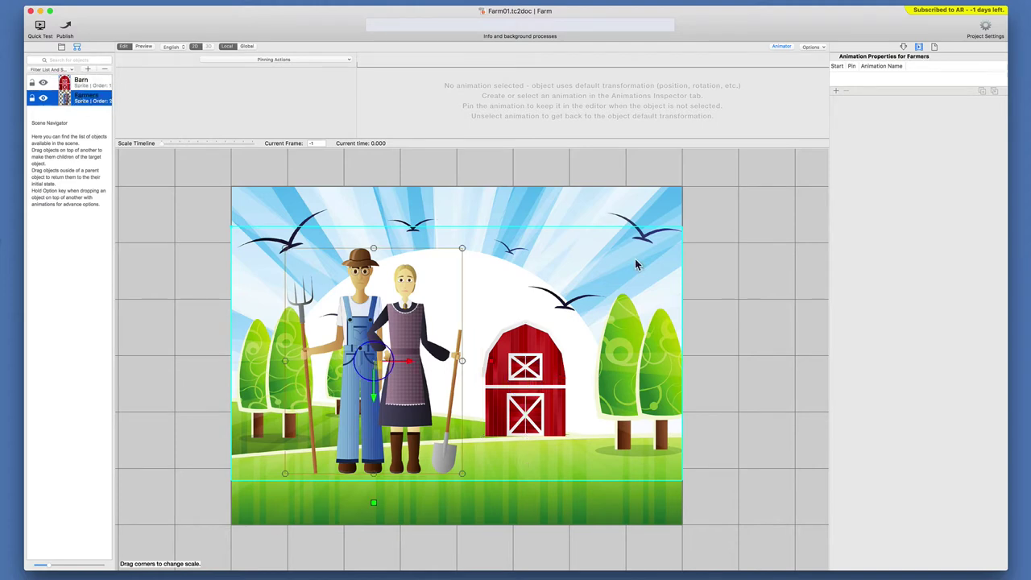
left_click(934, 47)
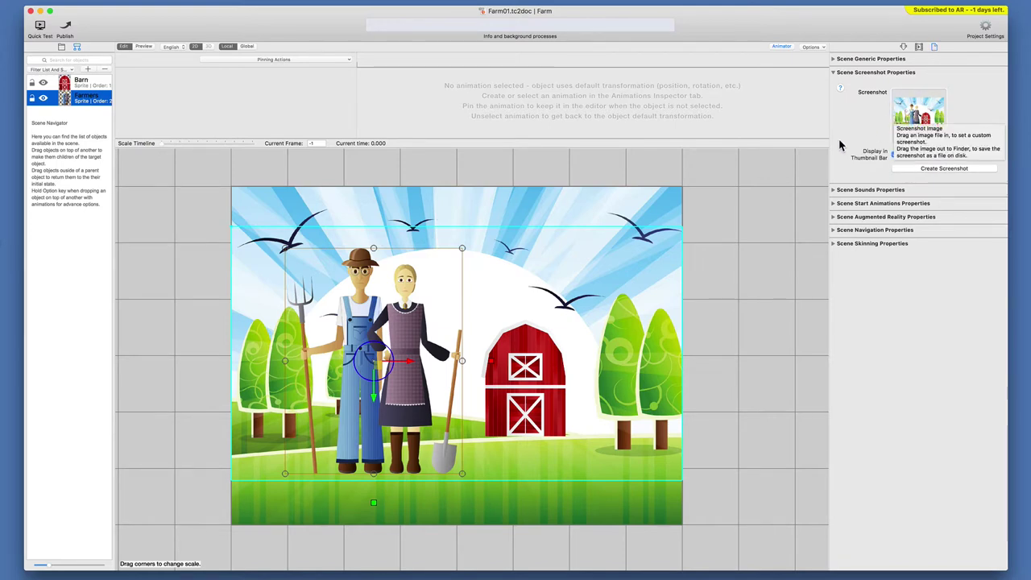
left_click(411, 341)
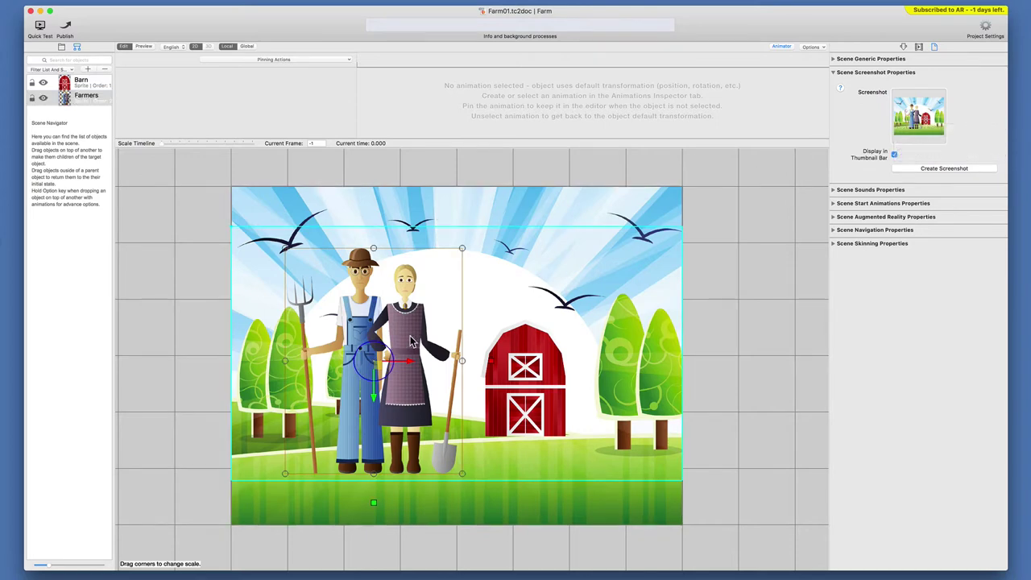
left_click(920, 49)
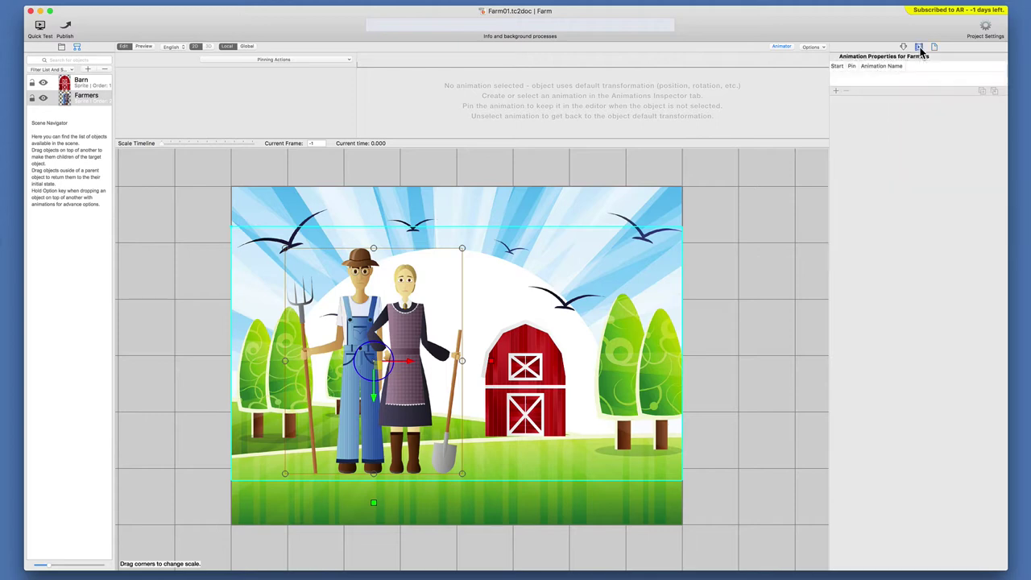
Add a new animation to the Farmers sprite named MoveRightLeft.
left_click(835, 93)
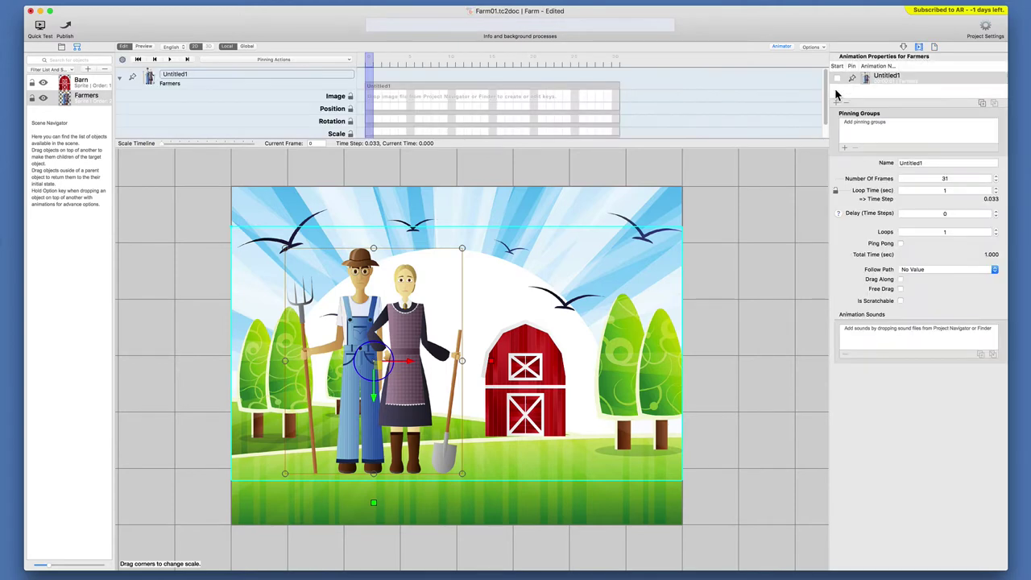
double_click(908, 162)
type("MoveRightLeft")
key("Return")
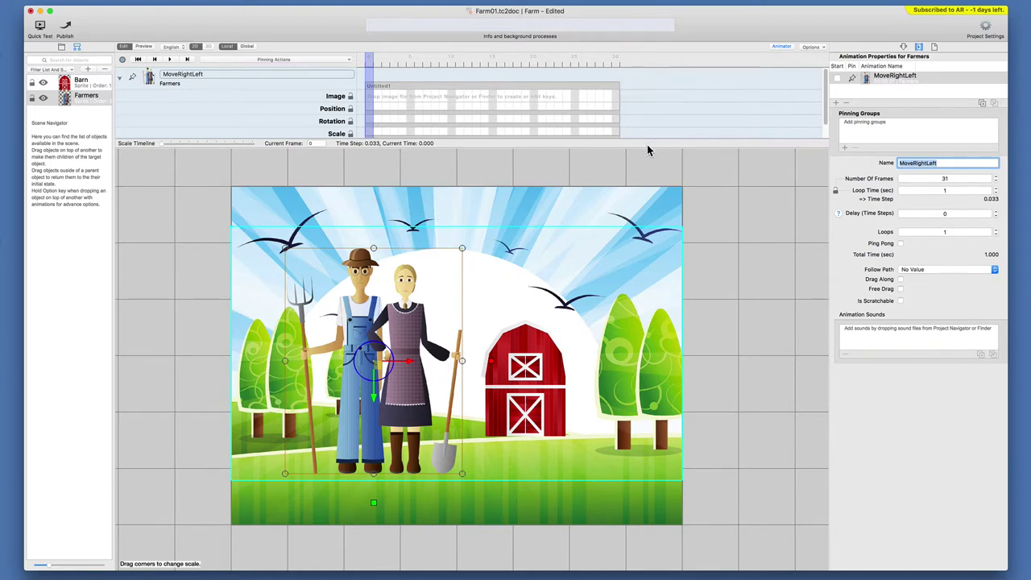
Enlarge the timeline to reveal the Opacity track, toggling the animator view off and on.
mouse_move(646, 145)
left_mouse_down()
mouse_move(644, 194)
mouse_move(644, 184)
left_mouse_up()
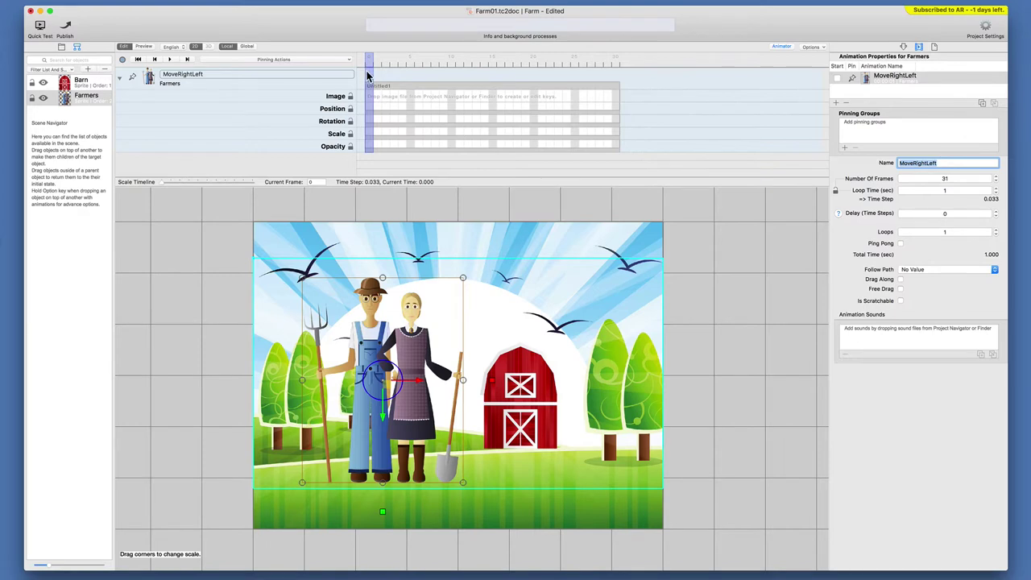
left_click(781, 46)
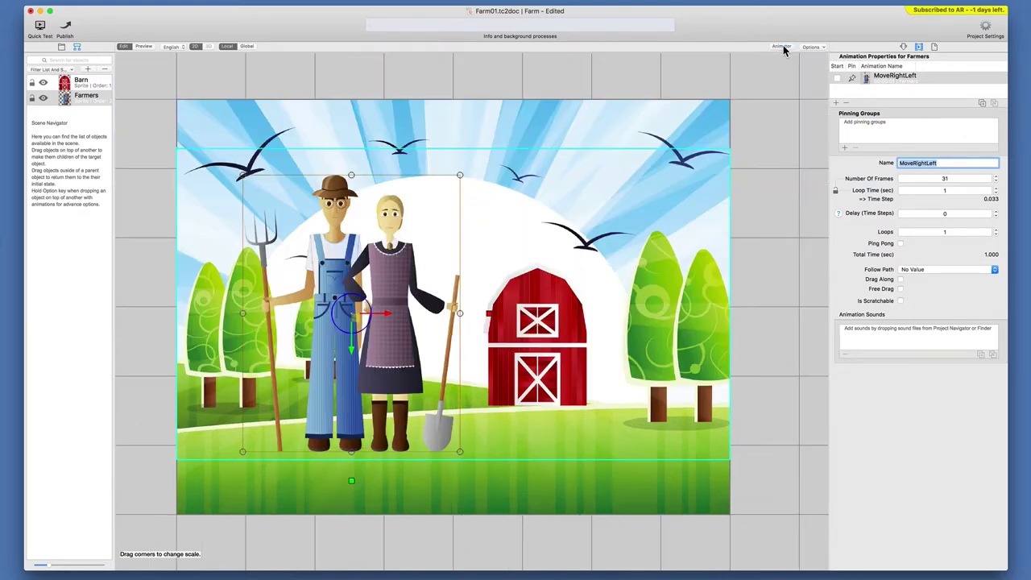
left_click(781, 46)
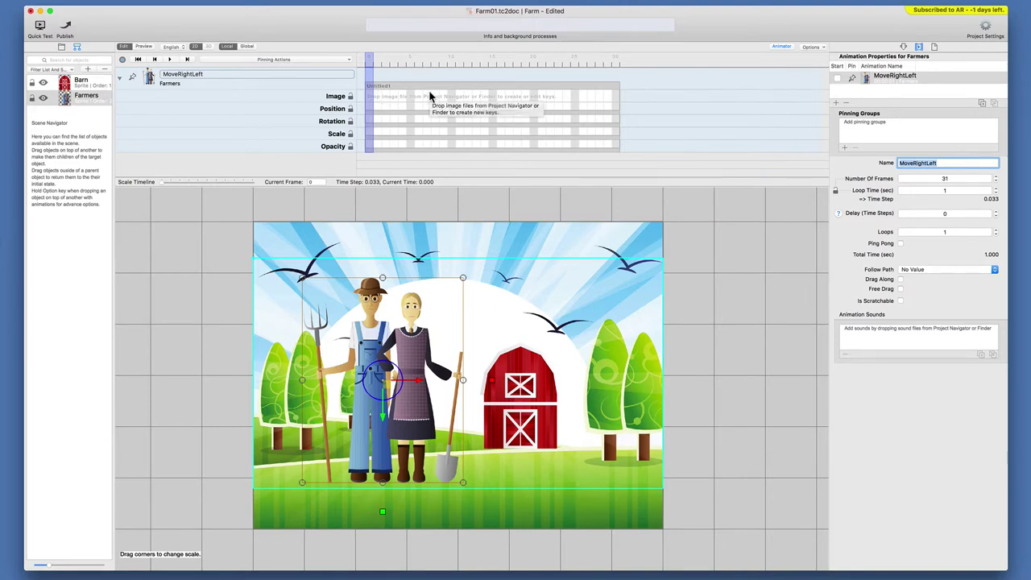
mouse_move(483, 96)
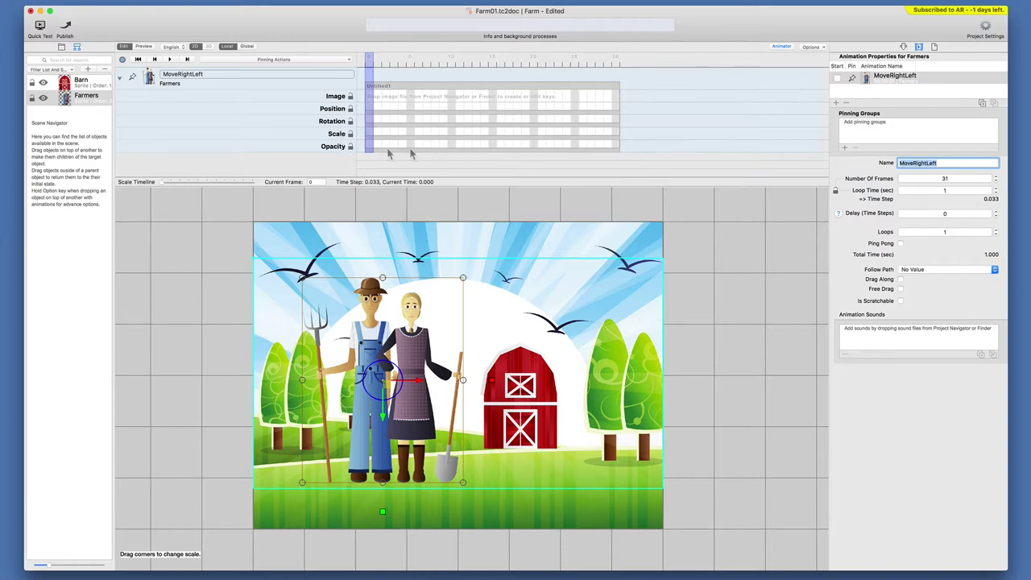
Try the Farmers' angle, scale and opacity controls, leaving them at 0, 1 and 100.
left_click(905, 47)
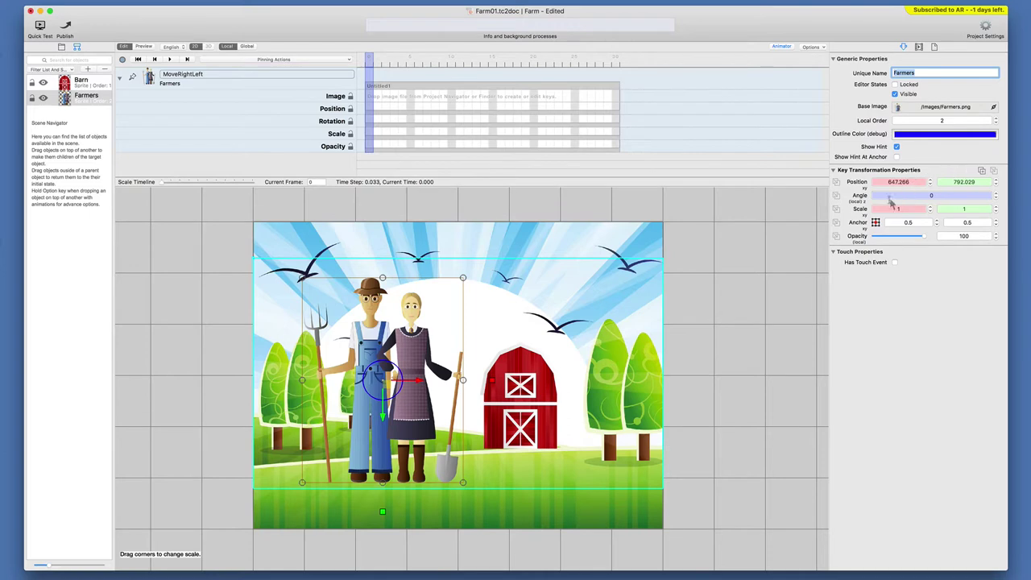
left_click(996, 194)
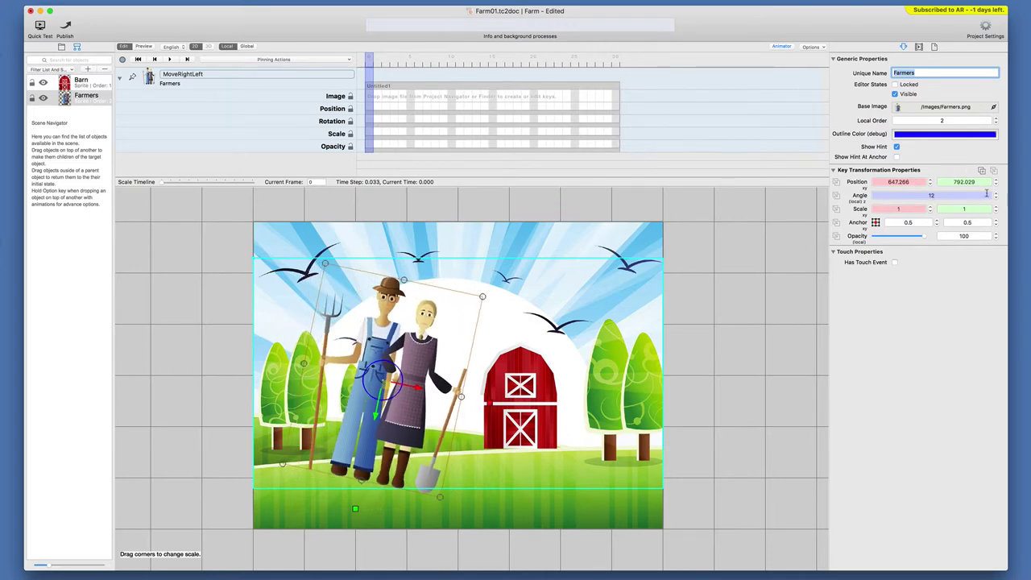
left_click(996, 197)
type("0")
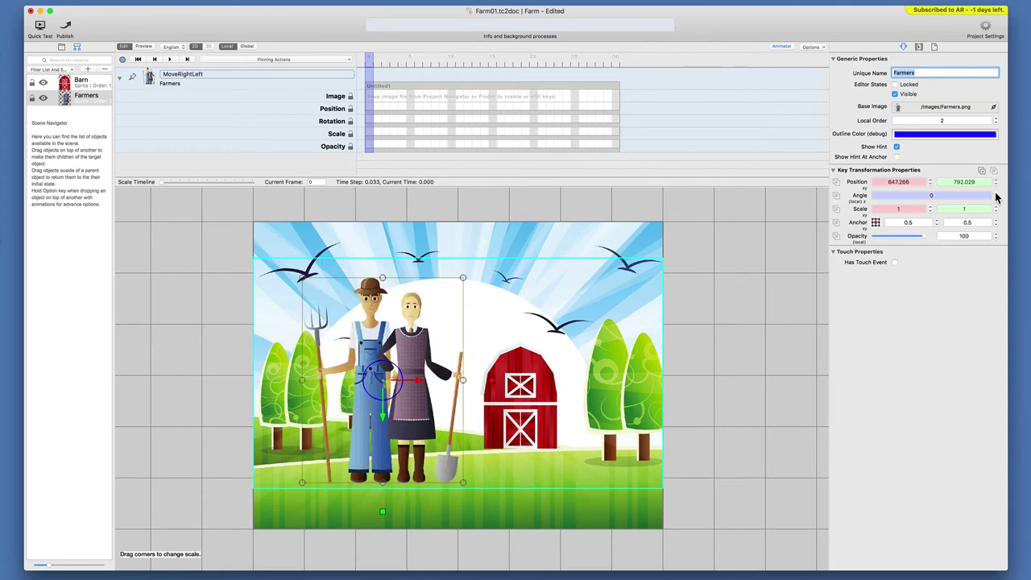
left_click(930, 206)
left_click(930, 213)
mouse_move(925, 238)
left_mouse_down()
mouse_move(903, 239)
mouse_move(936, 239)
left_mouse_up()
left_click(898, 182)
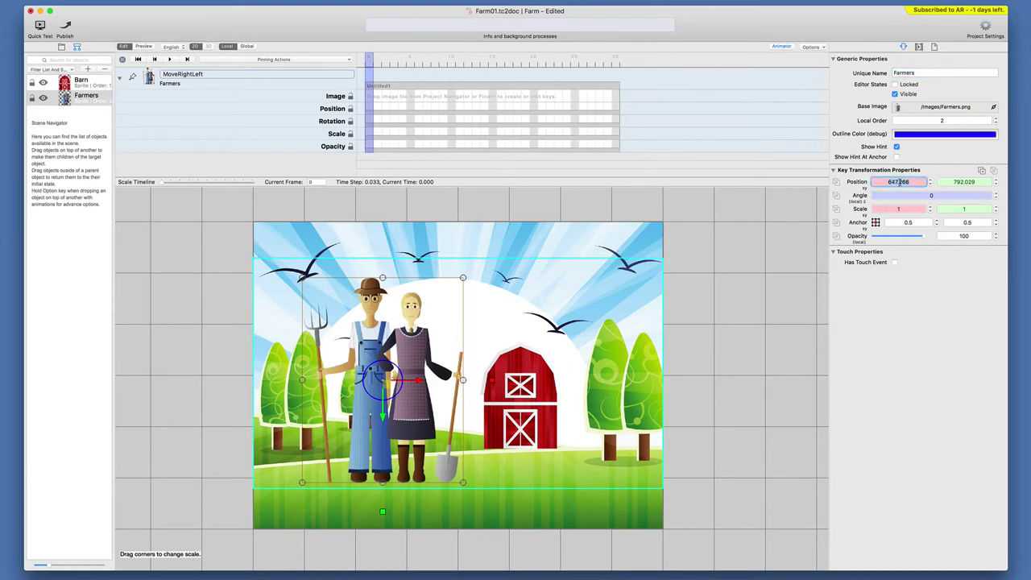
type("800")
key("Return")
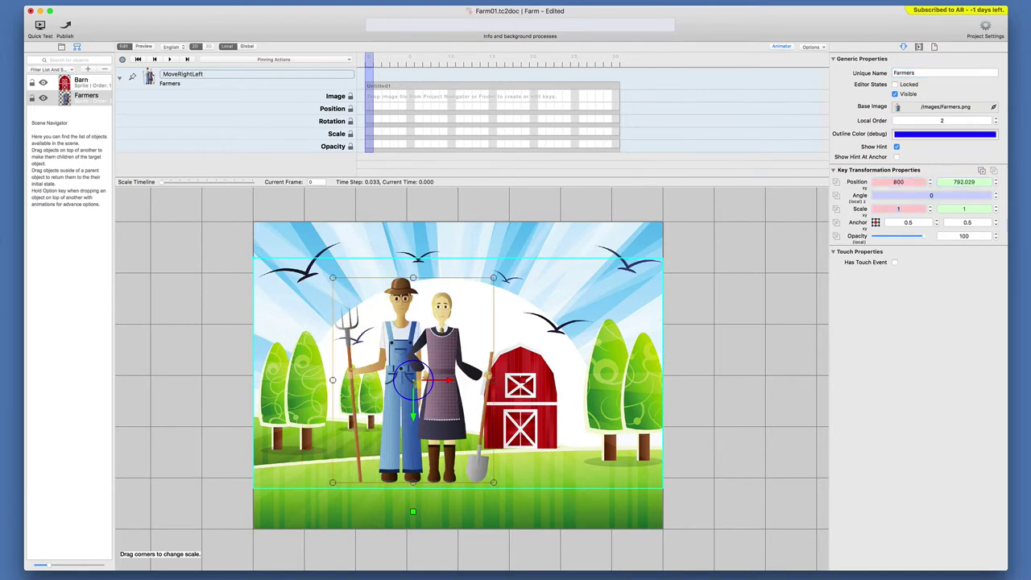
key("Tab")
key("Tab")
type("3")
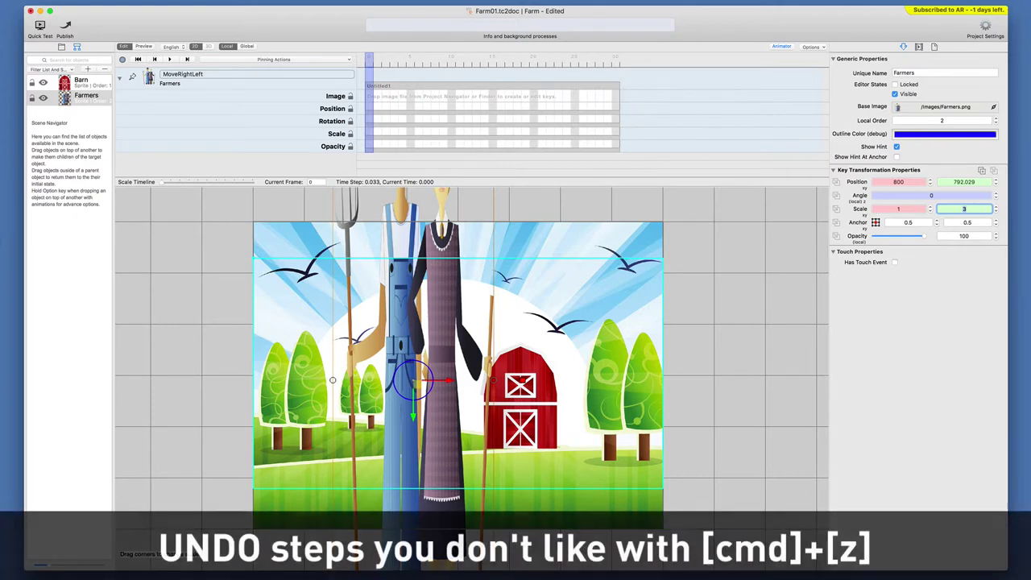
key("super+z")
key("super+z")
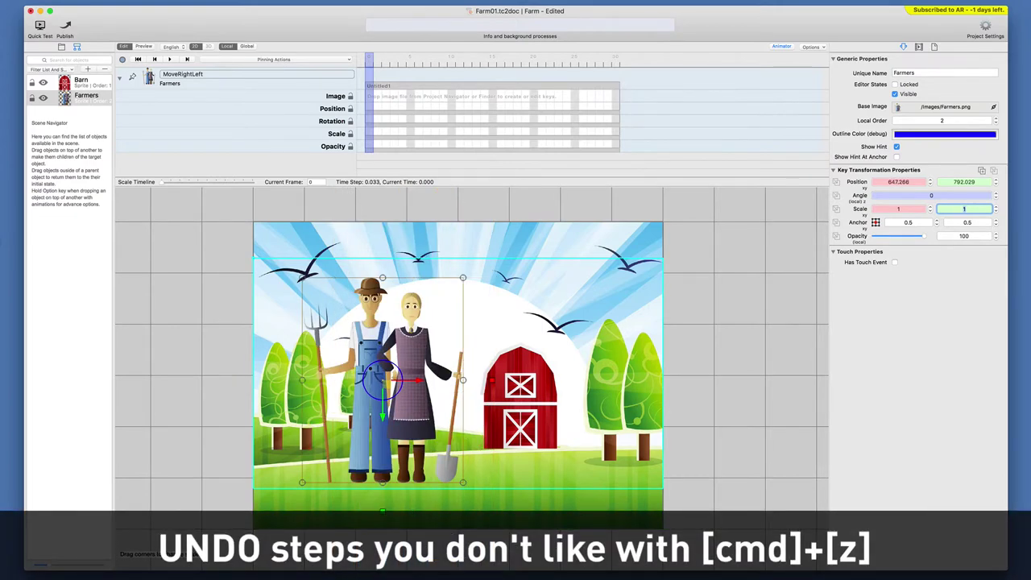
left_click(915, 182)
type("650")
key("Tab")
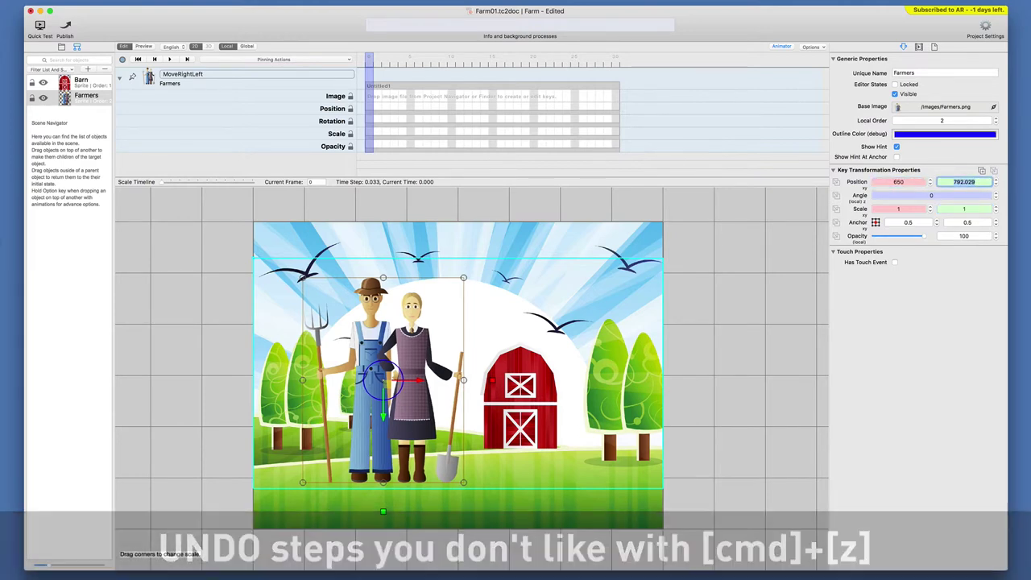
type("800")
key("Return")
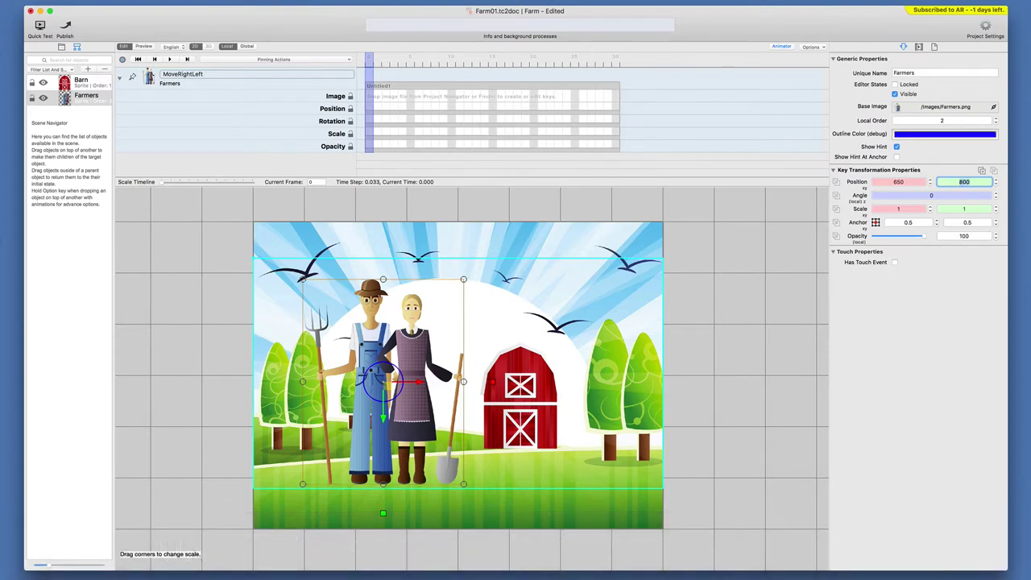
key("super+z")
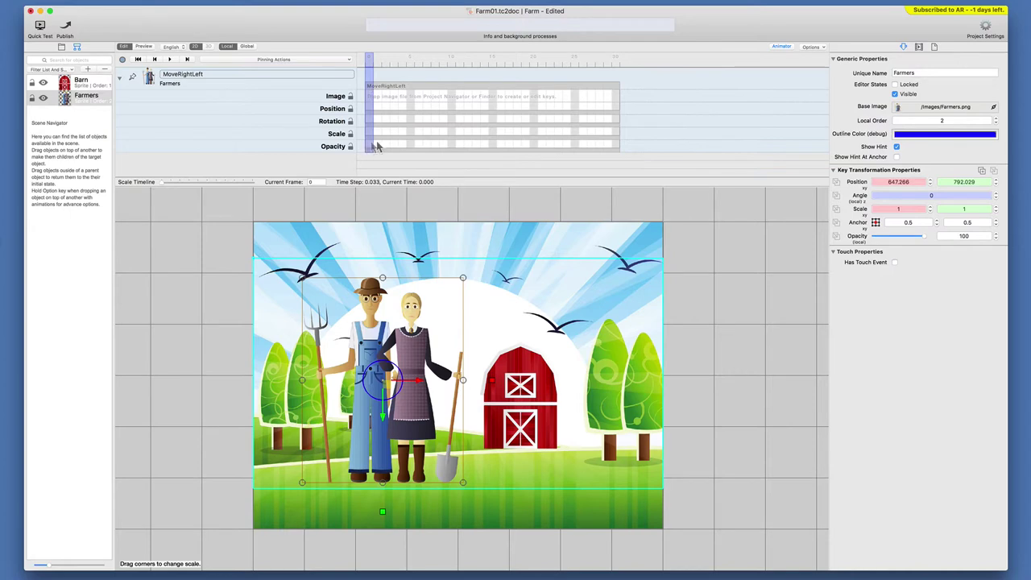
Load the MoveRightLeft animation into the timeline and turn on keyframe recording.
left_click(918, 47)
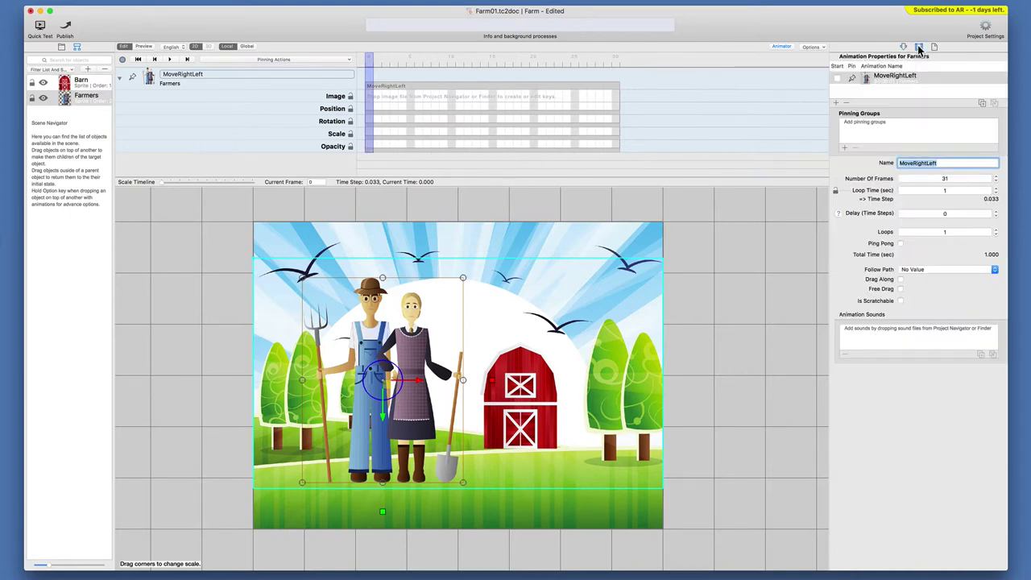
left_click(910, 80)
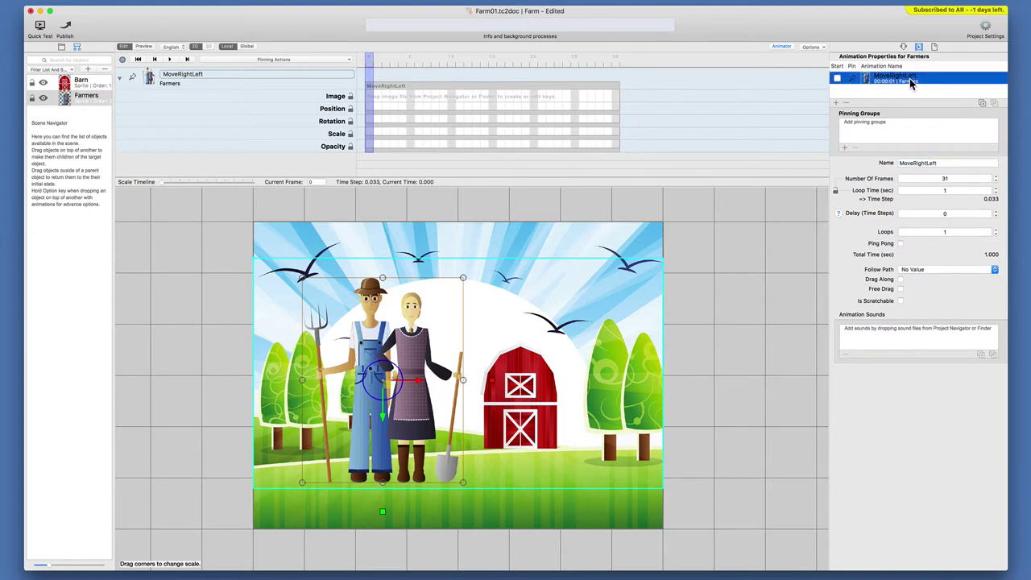
left_click_drag(910, 81, 586, 114)
left_click(123, 62)
Add a Position keyframe at frame 0 of MoveRightLeft.
left_click_drag(368, 62, 366, 67)
left_click(368, 107)
left_click(369, 107)
left_click(368, 108)
Add a Position keyframe at the last frame and drag the farmers to the field's right side.
left_click(615, 108)
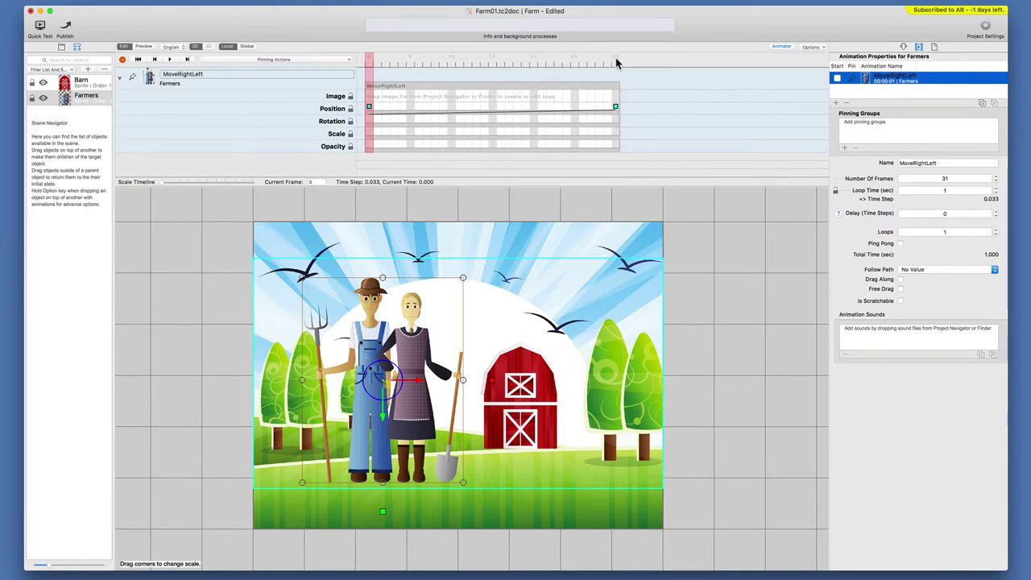
left_click_drag(368, 62, 615, 70)
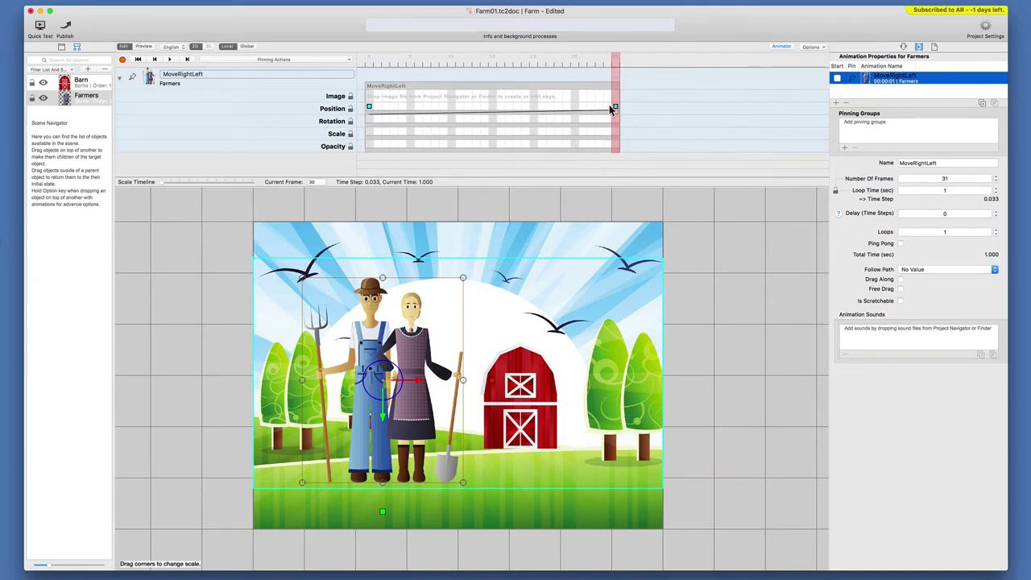
left_click_drag(434, 383, 578, 378)
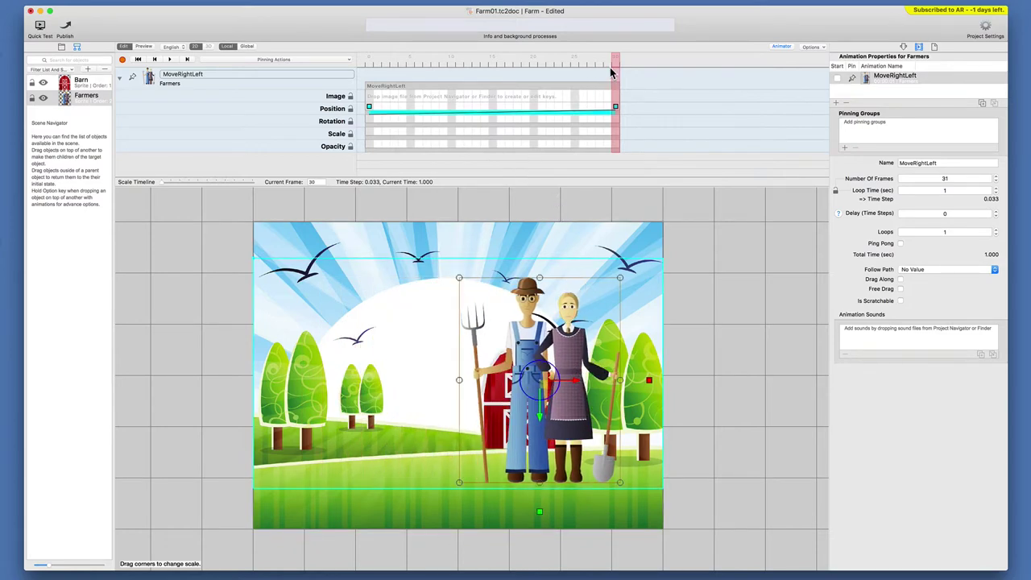
left_click_drag(615, 59, 357, 64)
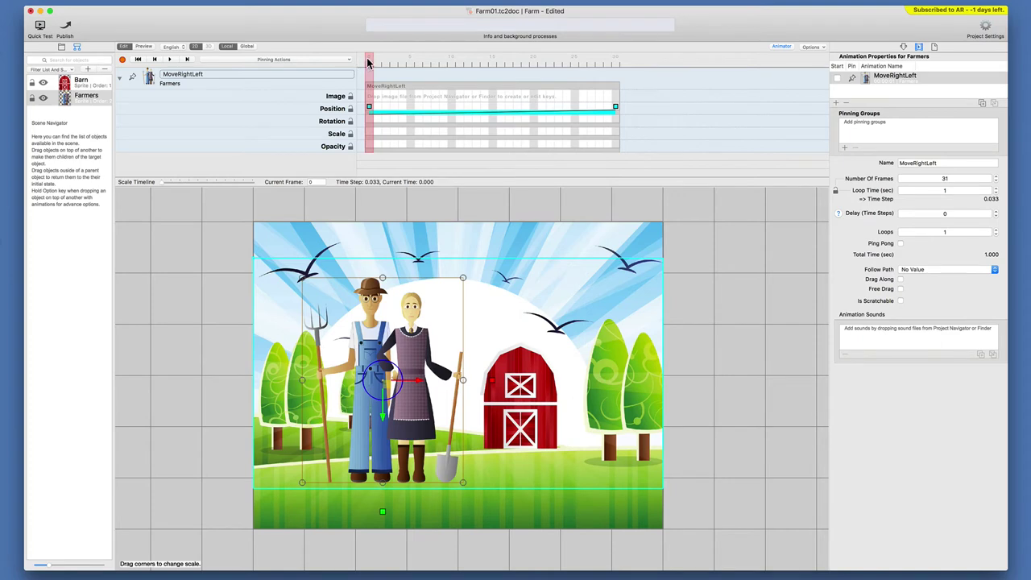
left_click_drag(368, 63, 631, 72)
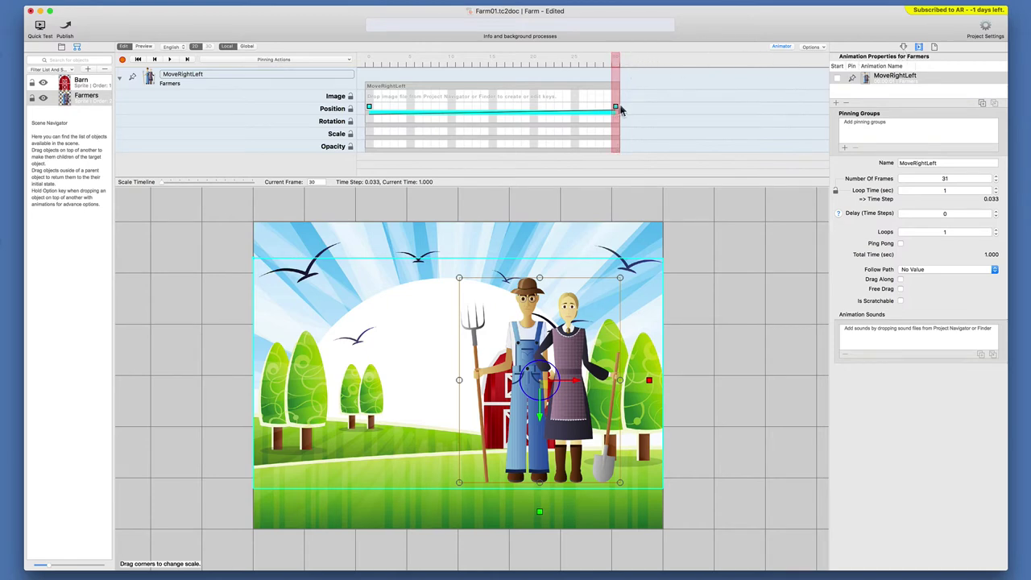
Set the farmers' end Position x to 1400 and preview the early part of the walk.
left_click(903, 47)
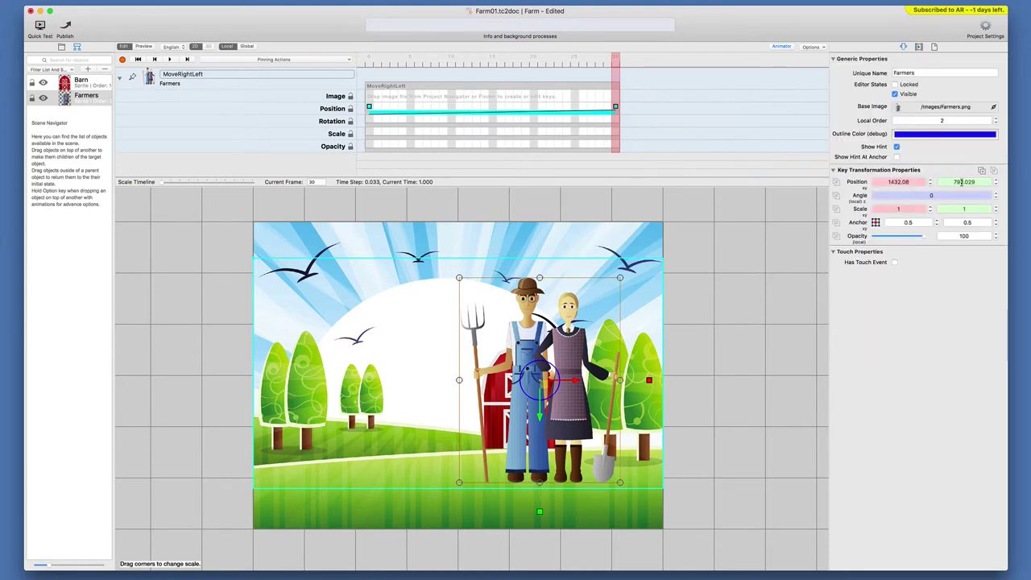
left_click(906, 181)
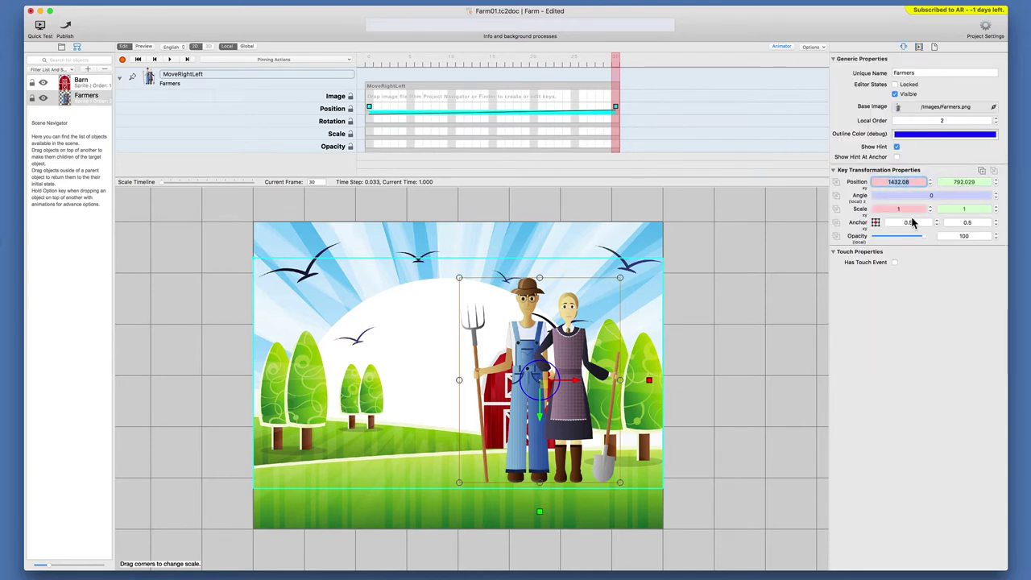
type("1400")
key("Return")
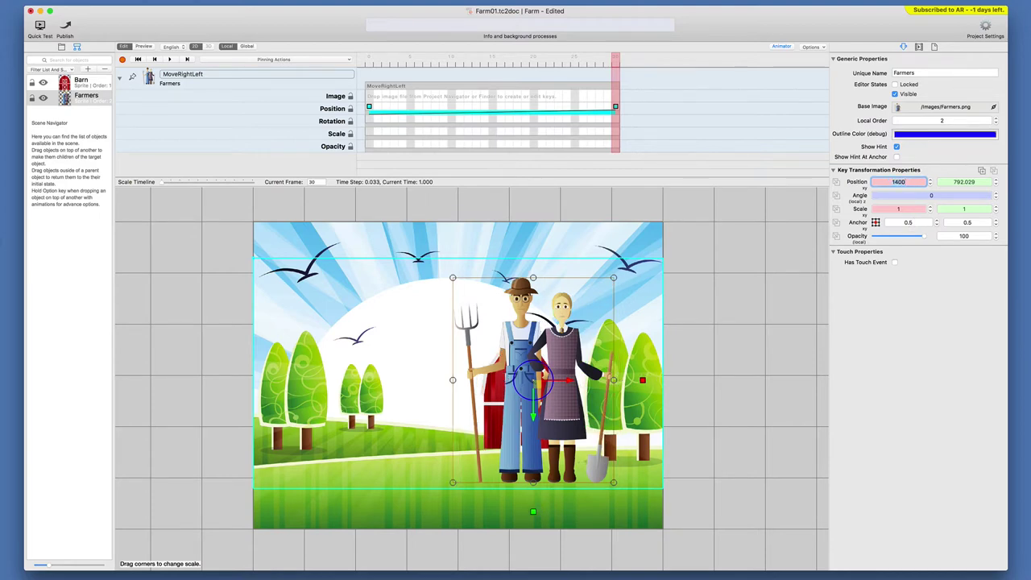
left_click_drag(617, 63, 364, 75)
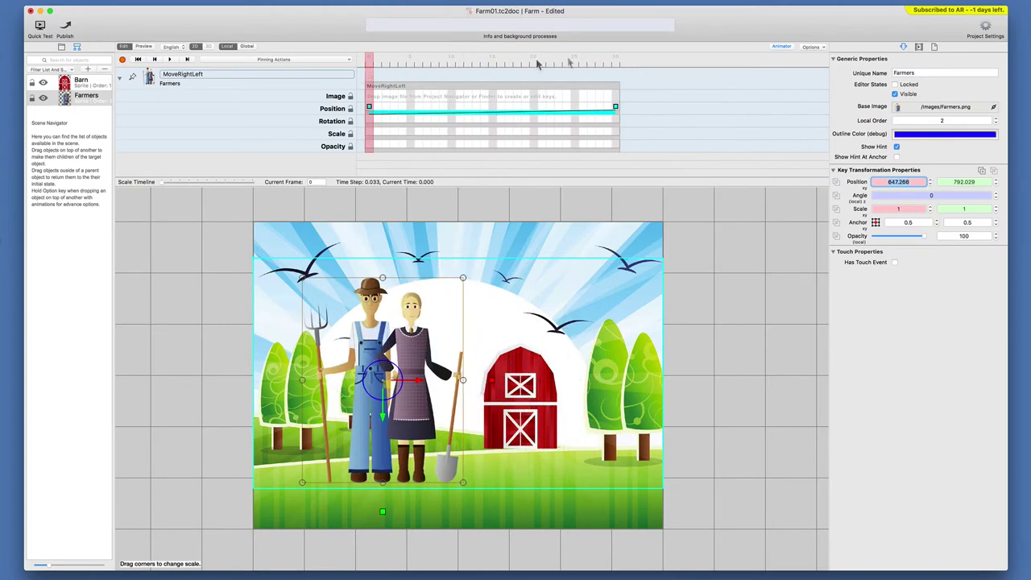
Play and rewind the farmers' MoveRightLeft walk twice to review its speed.
left_click(918, 47)
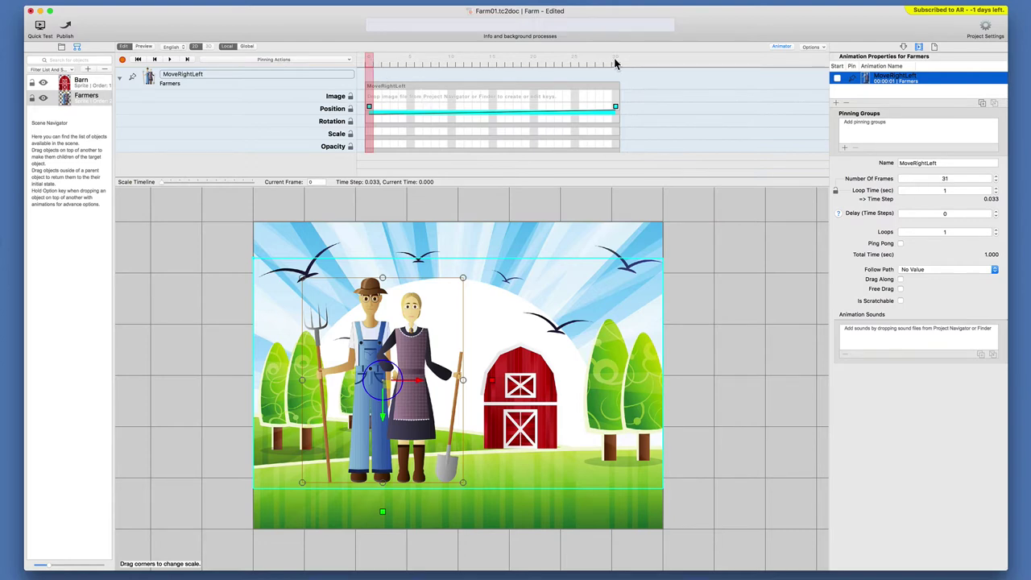
left_click(170, 59)
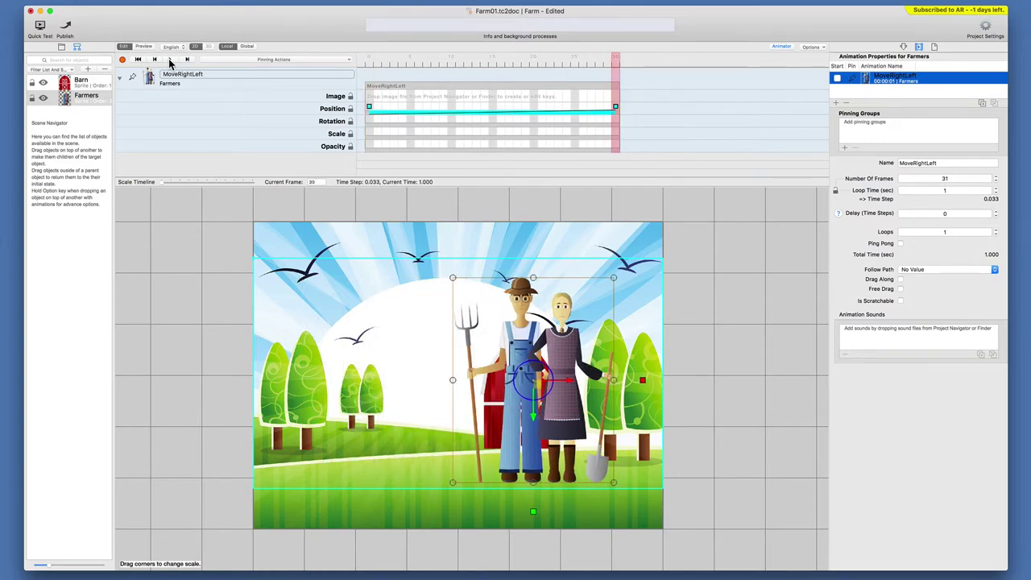
left_click(137, 60)
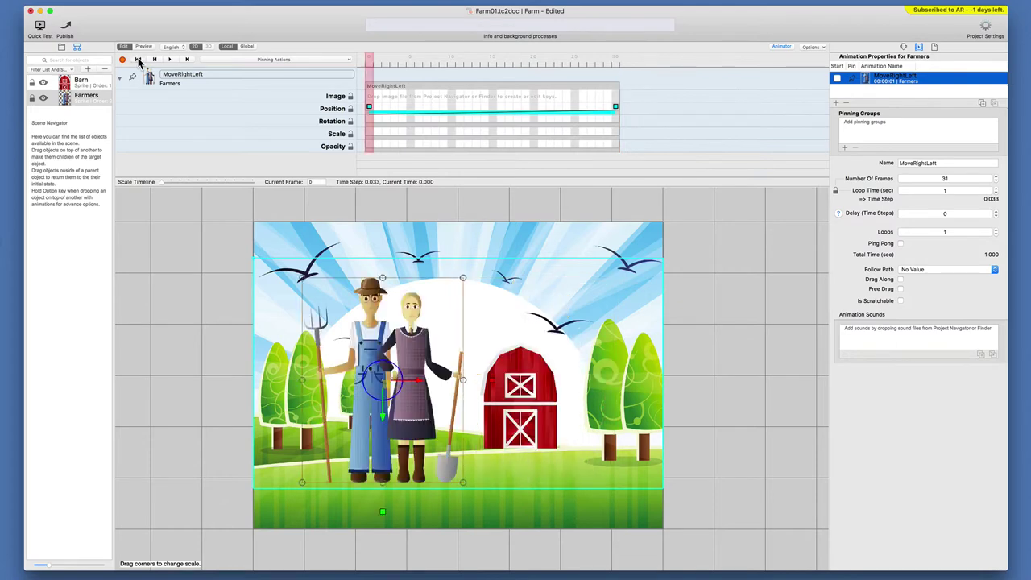
left_click(170, 60)
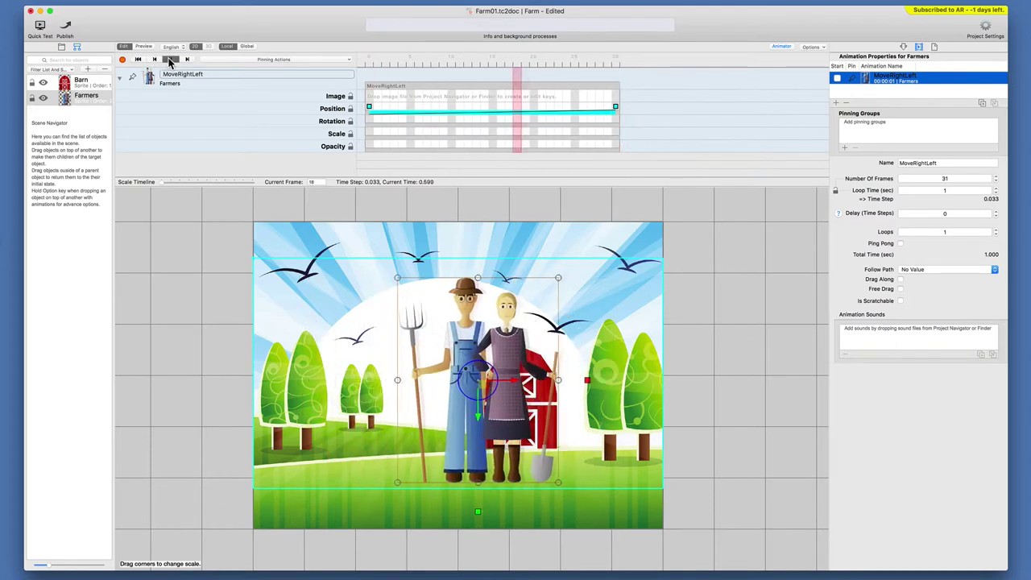
left_click(138, 60)
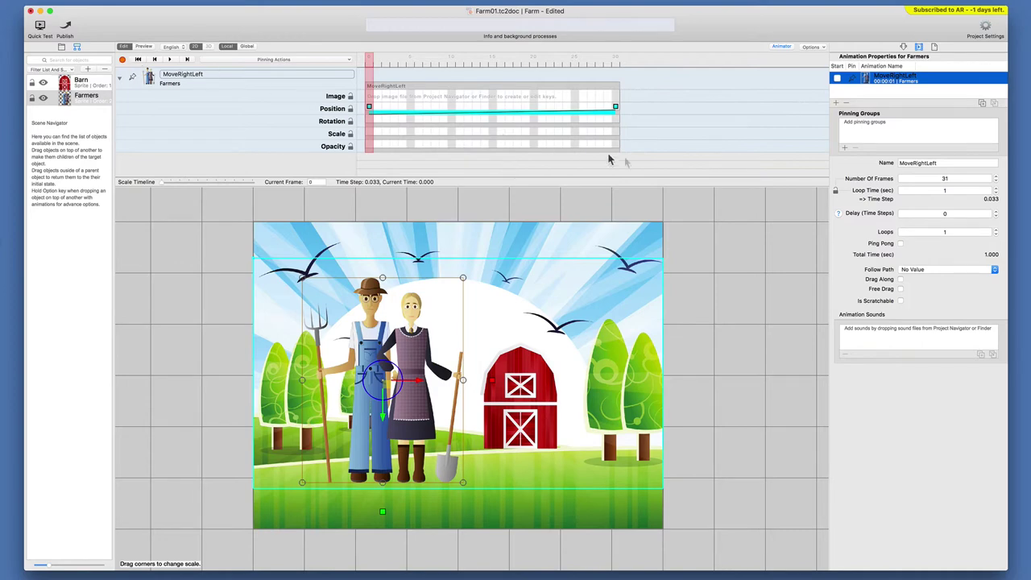
Set the loop time to 2 seconds and play the slower walk back.
left_click(950, 190)
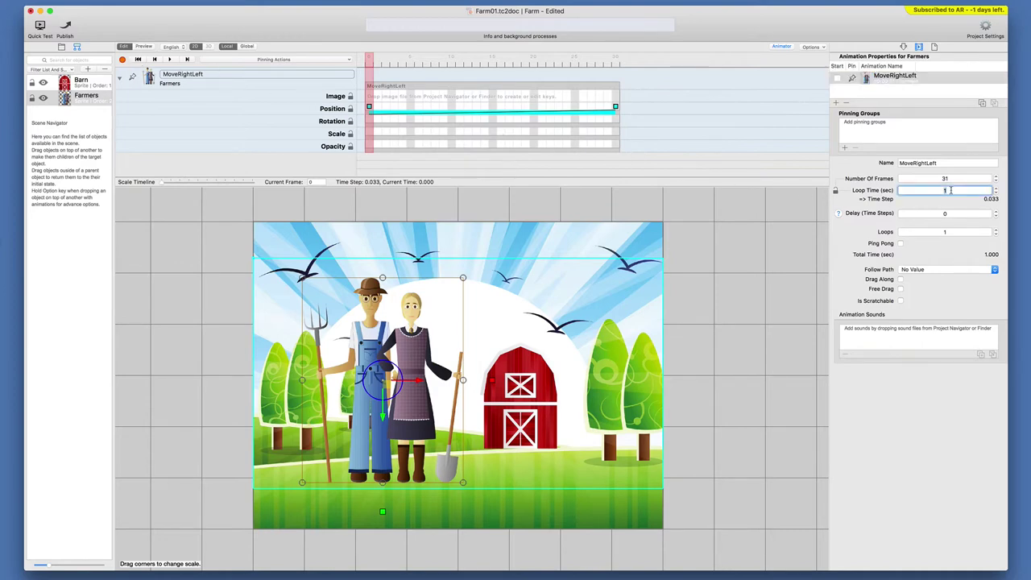
type("2")
key("Return")
left_click(170, 60)
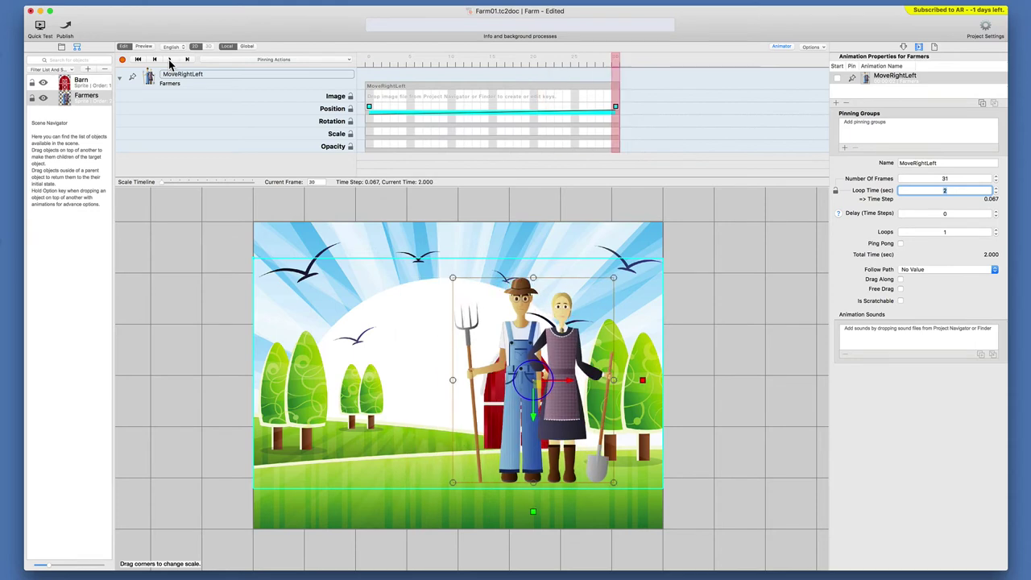
left_click(138, 60)
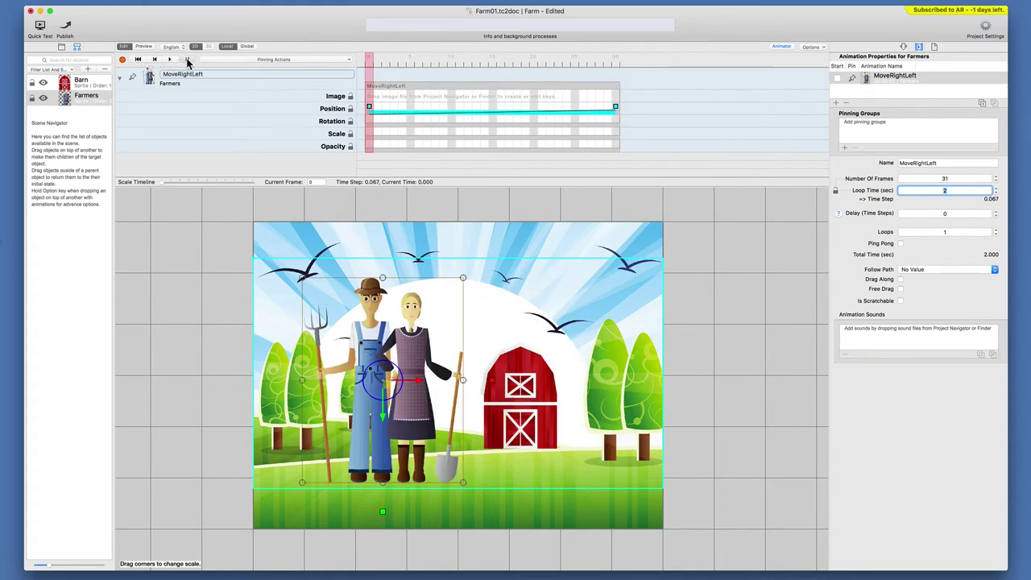
left_click(187, 60)
left_click(153, 61)
double_click(492, 107)
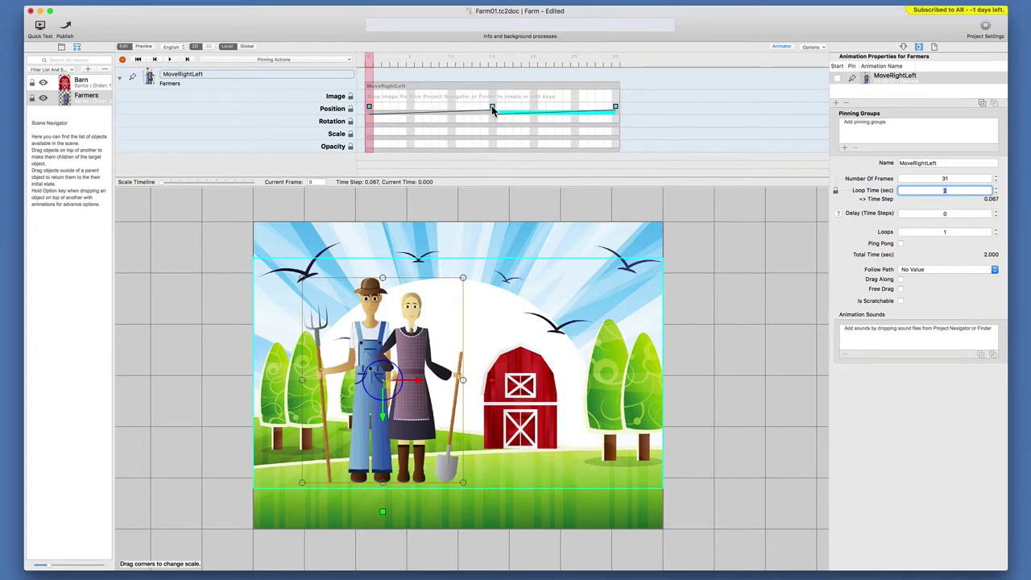
left_click(188, 60)
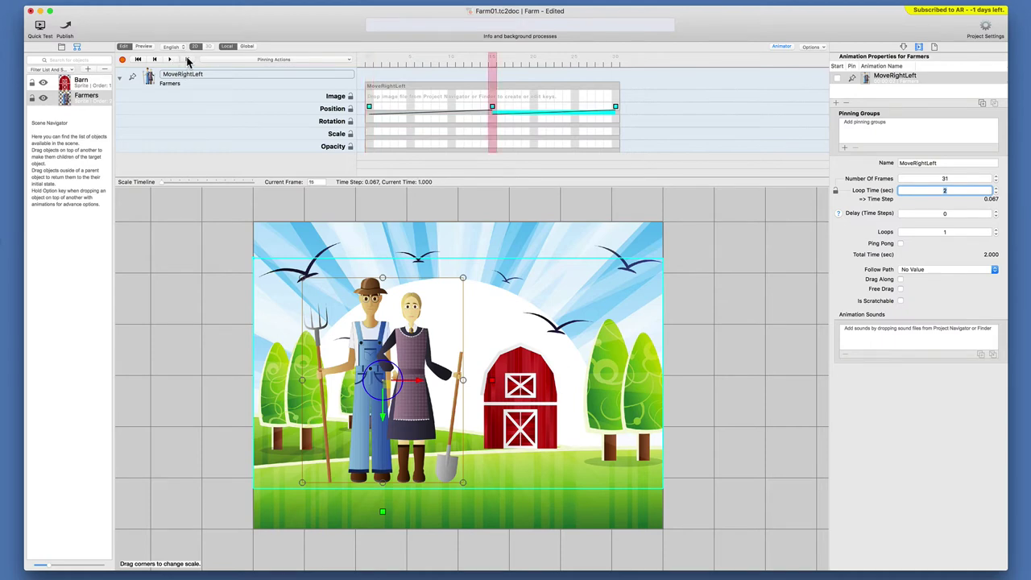
left_click(188, 61)
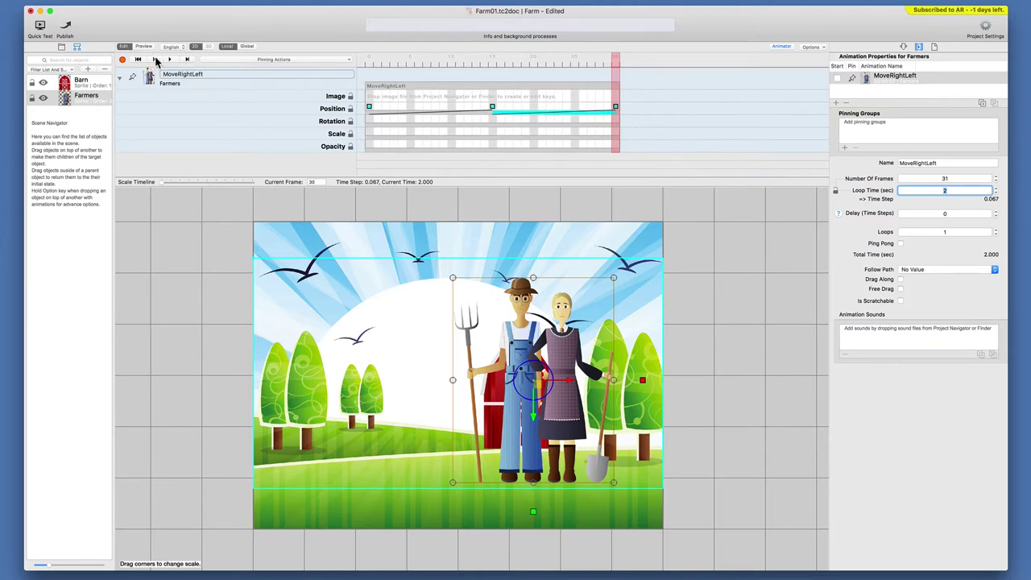
key("Delete")
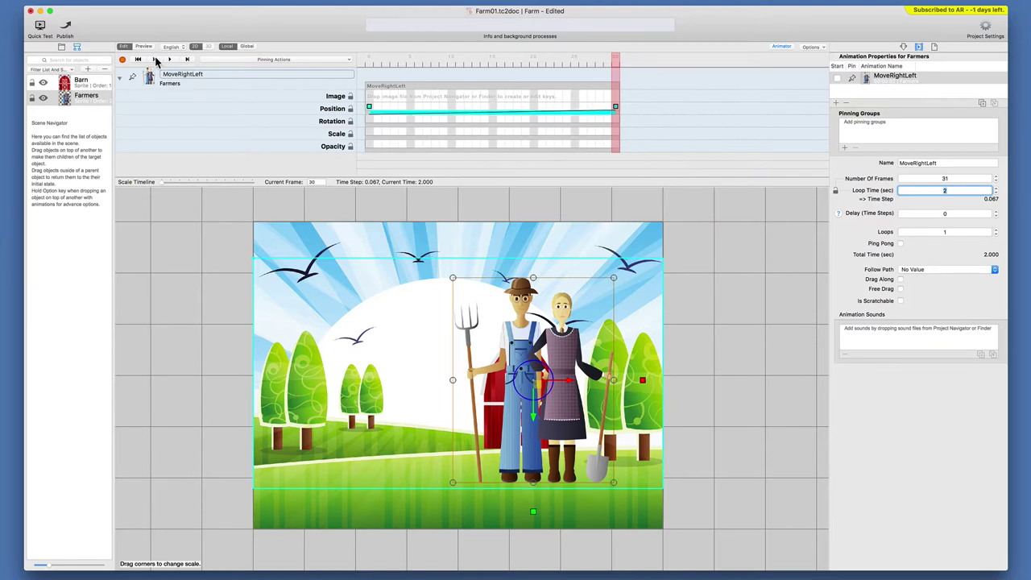
Save the farm project and stretch MoveRightLeft's loop time to 10 seconds.
left_click(138, 61)
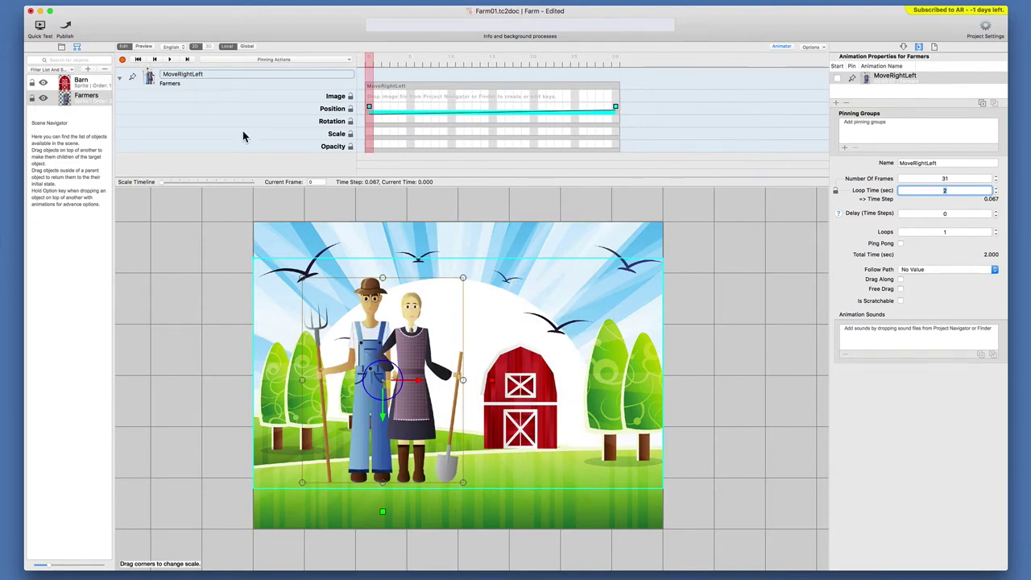
key("super+s")
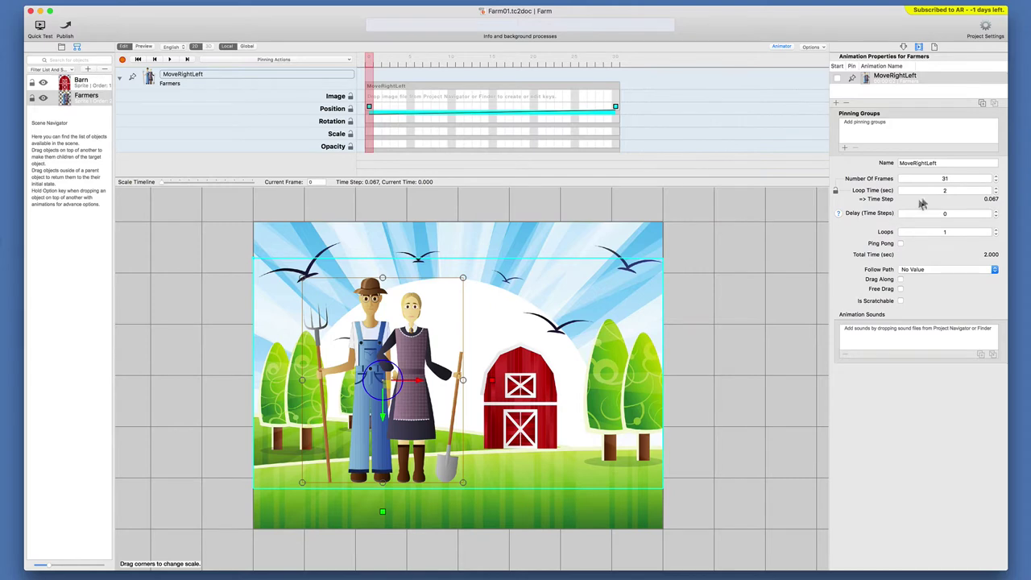
double_click(951, 188)
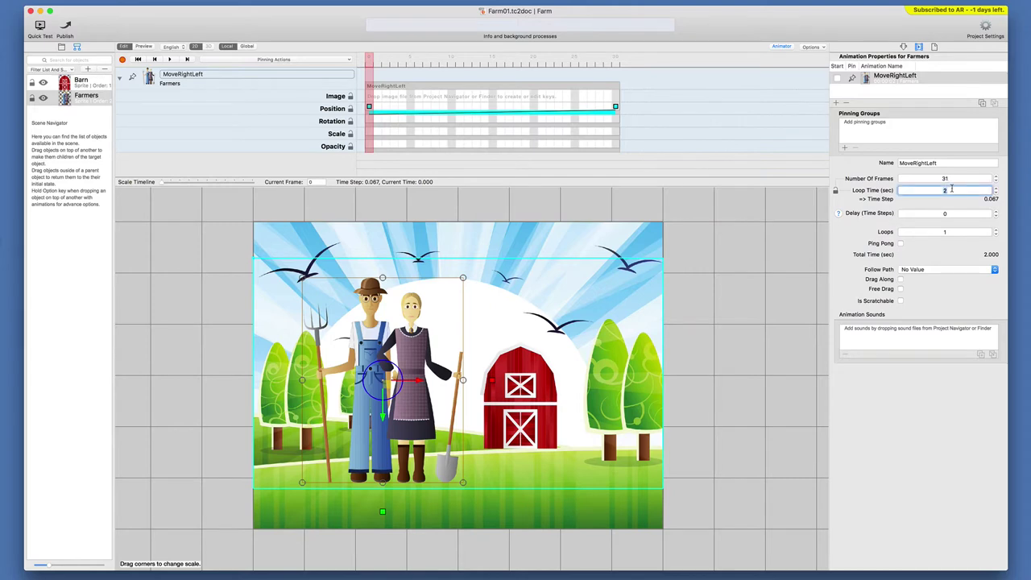
type("10")
key("Return")
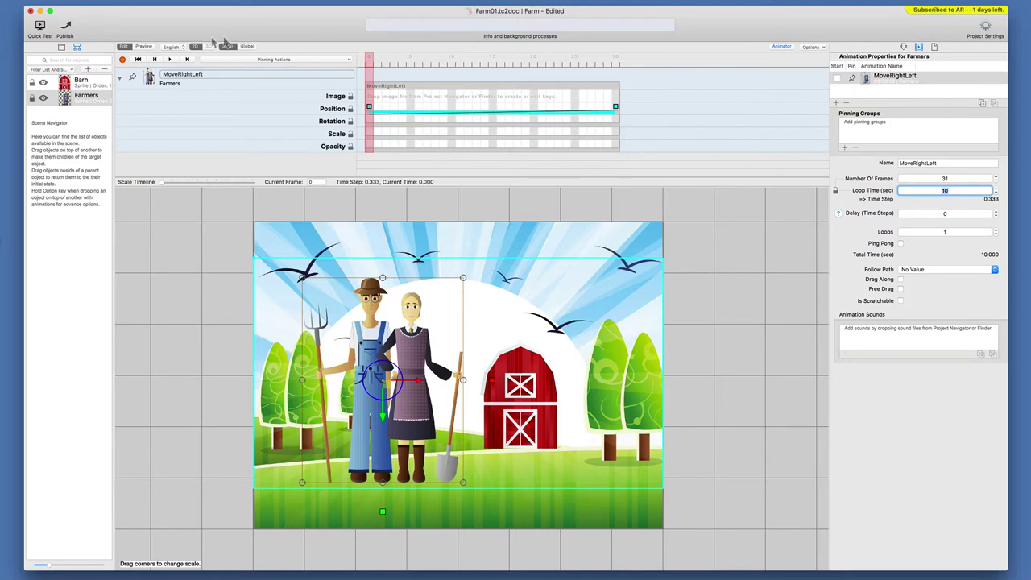
Play the 10-second walk, rewind, and begin retyping the loop time as 1.
left_click(171, 60)
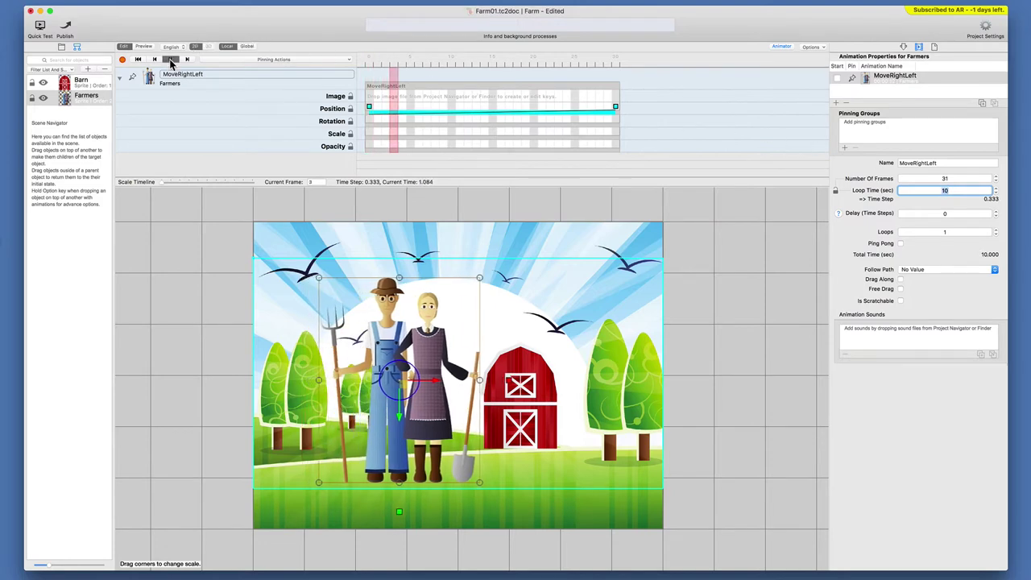
left_click(141, 61)
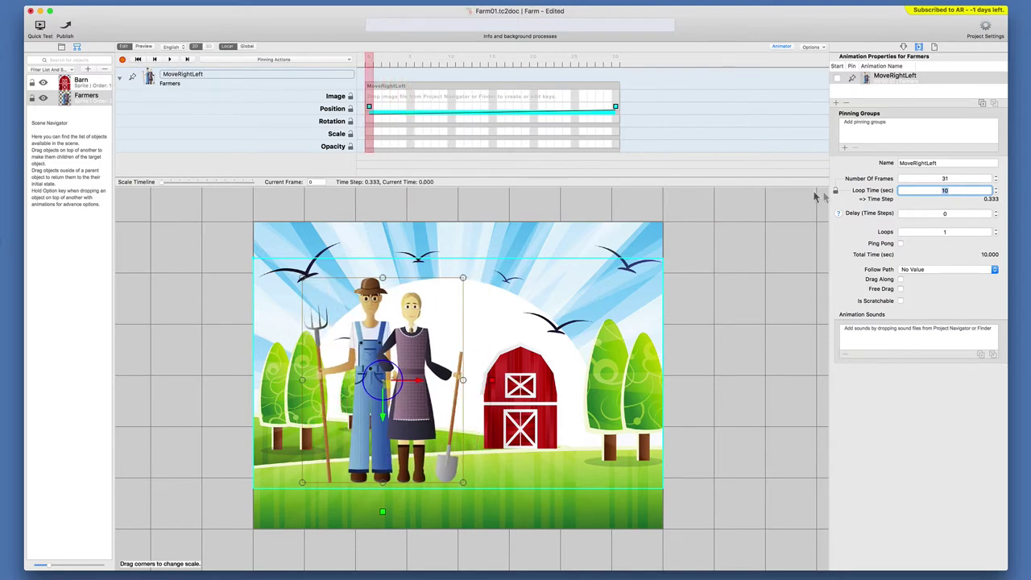
type("1")
Set MoveRightLeft's loop time to 3 seconds and scrub the playhead to preview the walk.
left_click_drag(370, 62, 396, 62)
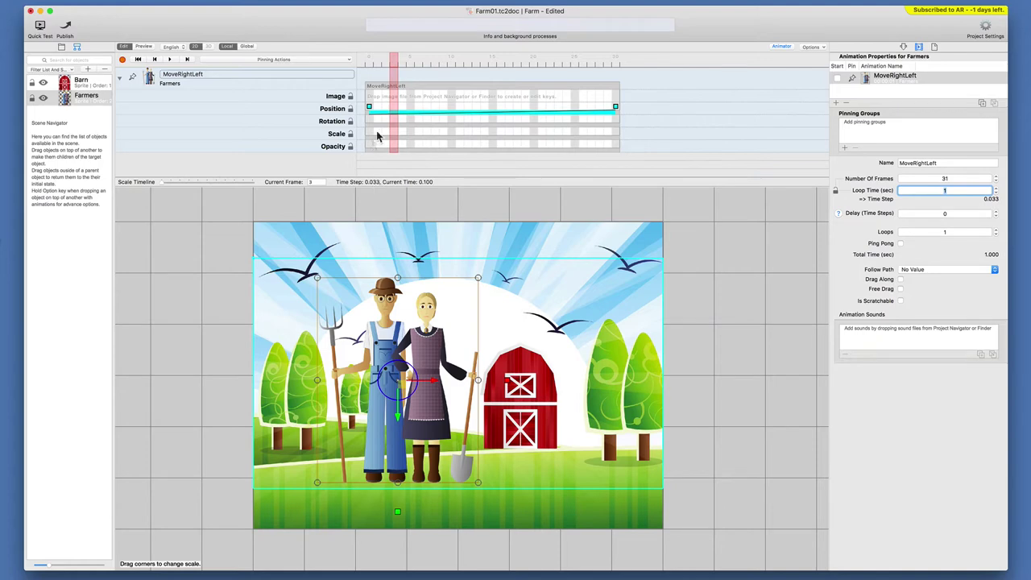
left_click_drag(393, 63, 366, 63)
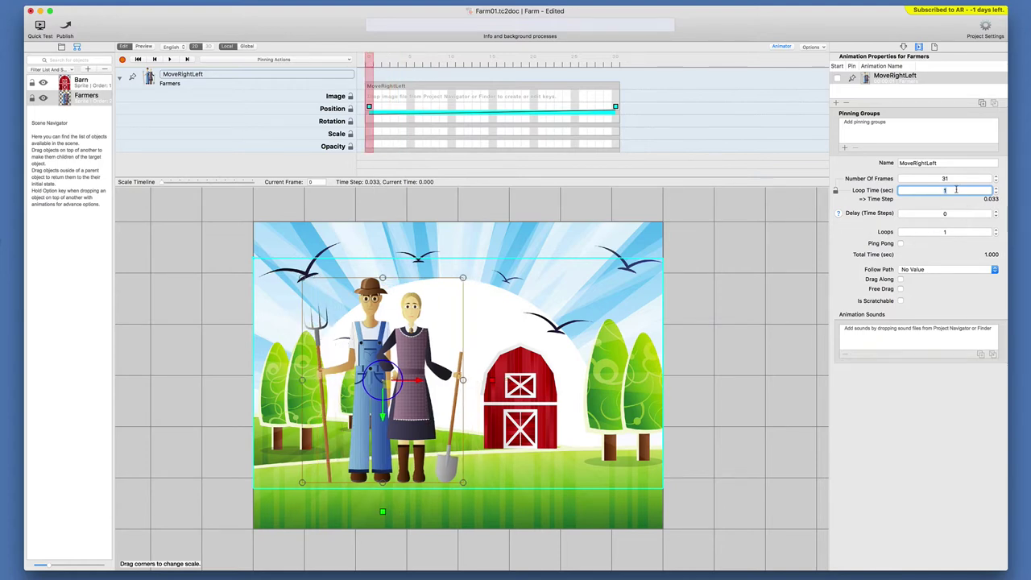
type("3")
key("Return")
mouse_move(364, 61)
left_mouse_down()
mouse_move(618, 62)
mouse_move(367, 64)
mouse_move(491, 63)
mouse_move(455, 64)
left_mouse_up()
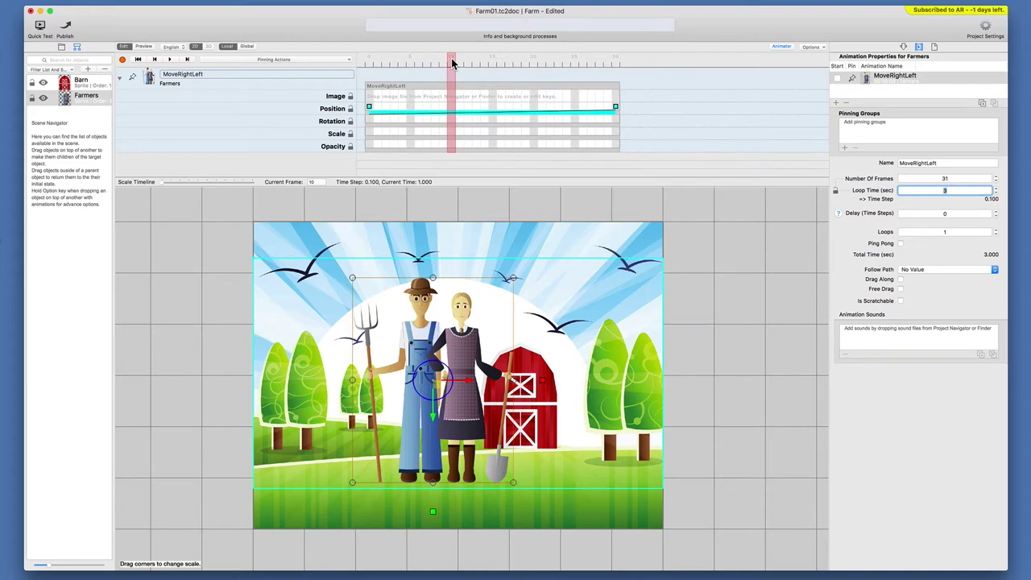
left_click_drag(451, 64, 364, 64)
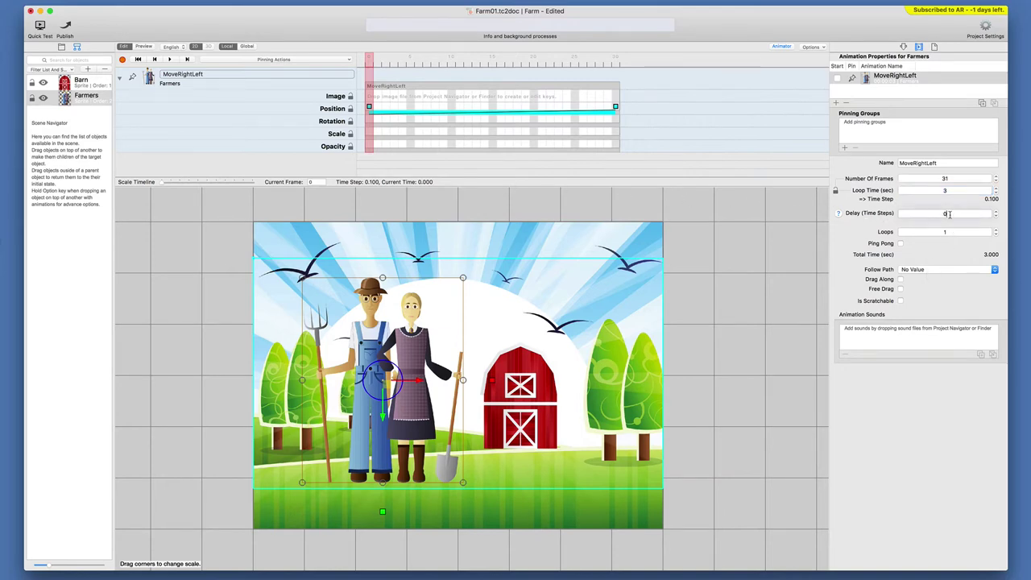
Give MoveRightLeft a 10-step start delay and preview the delayed walk.
left_click(947, 214)
type("1")
key("Return")
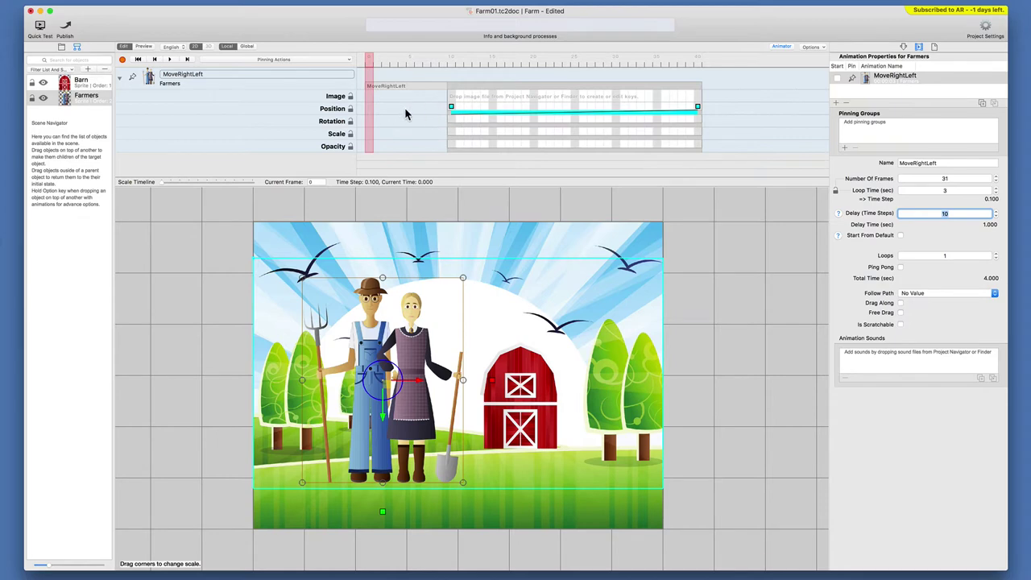
left_click(170, 61)
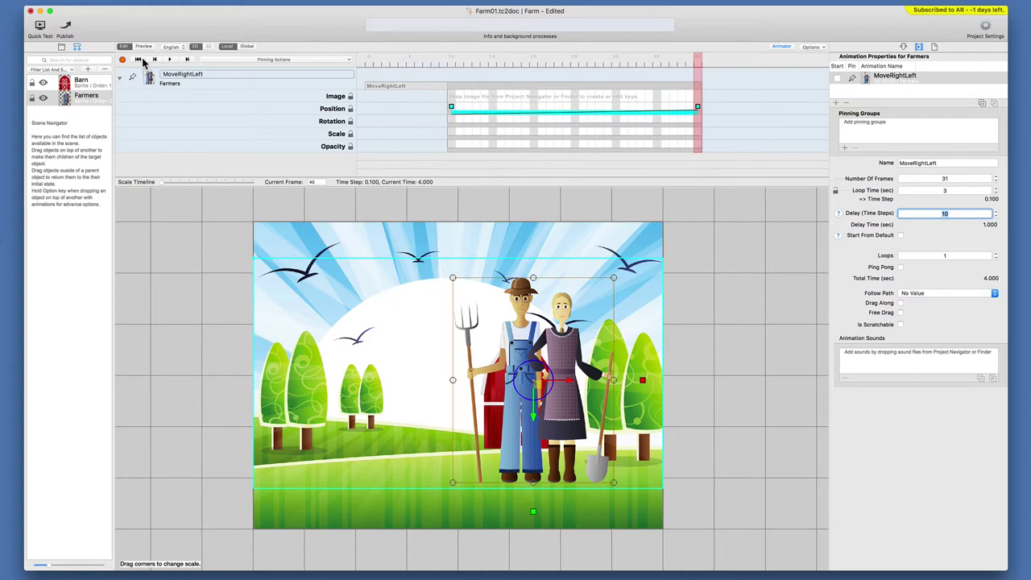
left_click(139, 59)
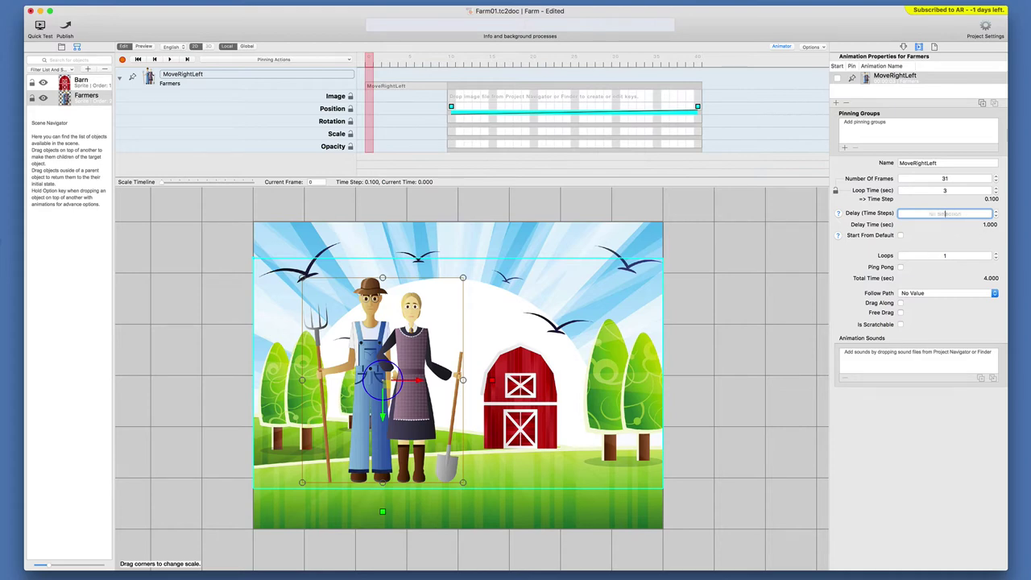
Try a 50-step delay, then set MoveRightLeft's delay back to 0.
type("10")
key("Return")
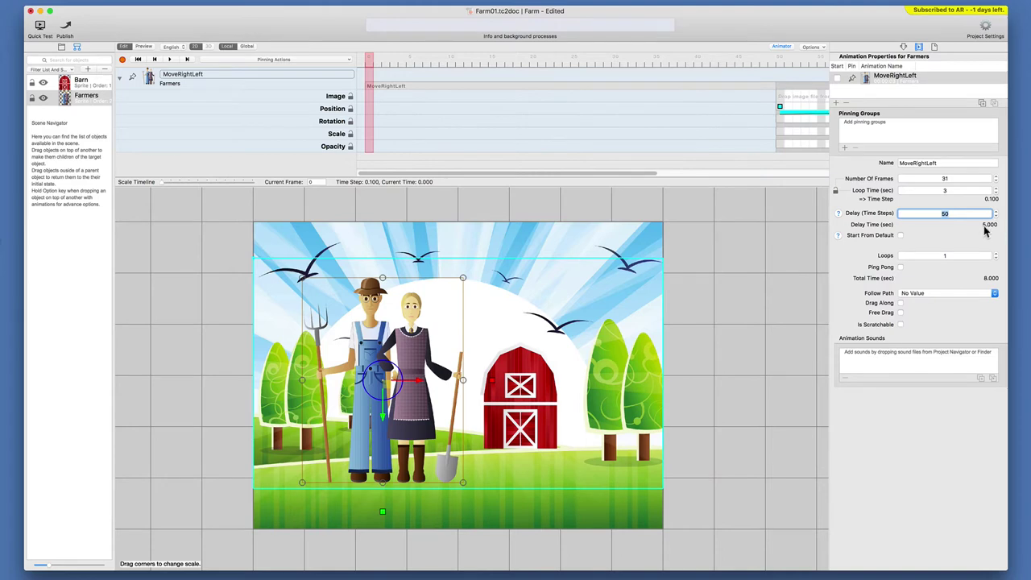
double_click(967, 214)
type("0")
key("Return")
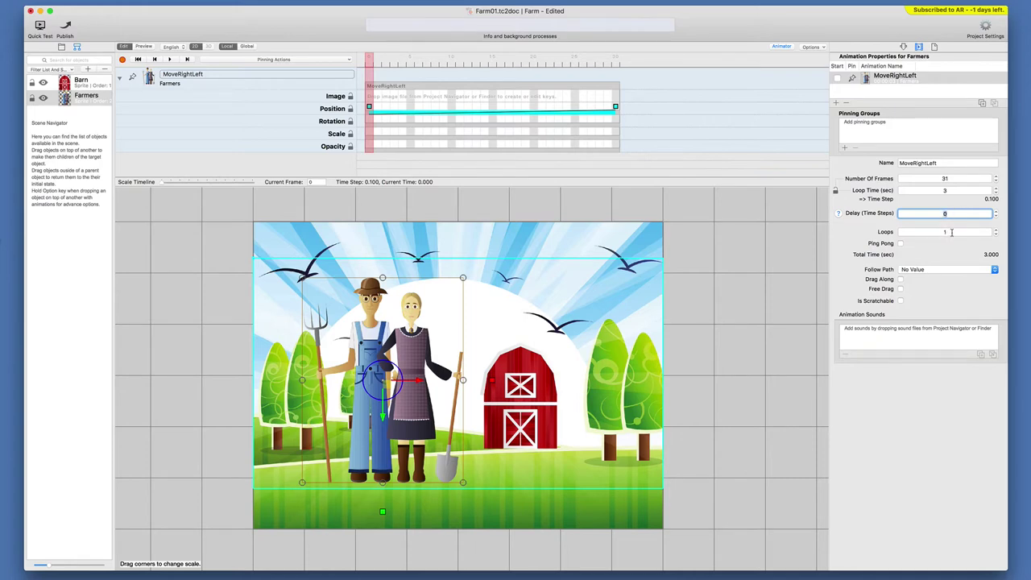
Set MoveRightLeft's Loops to 0 for endless repetition and preview the repeating walk.
left_click(951, 232)
type("2")
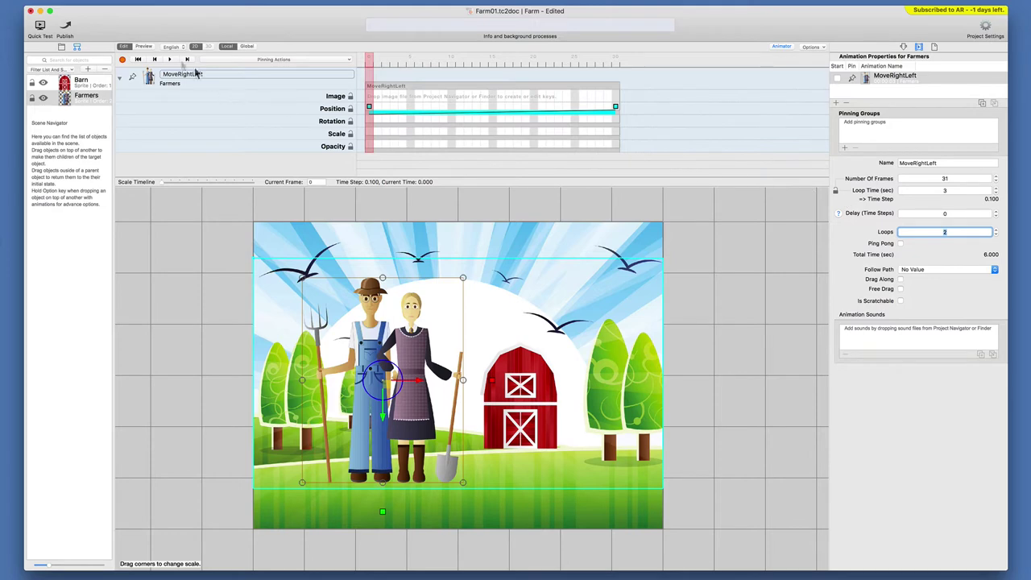
left_click(172, 59)
type("0")
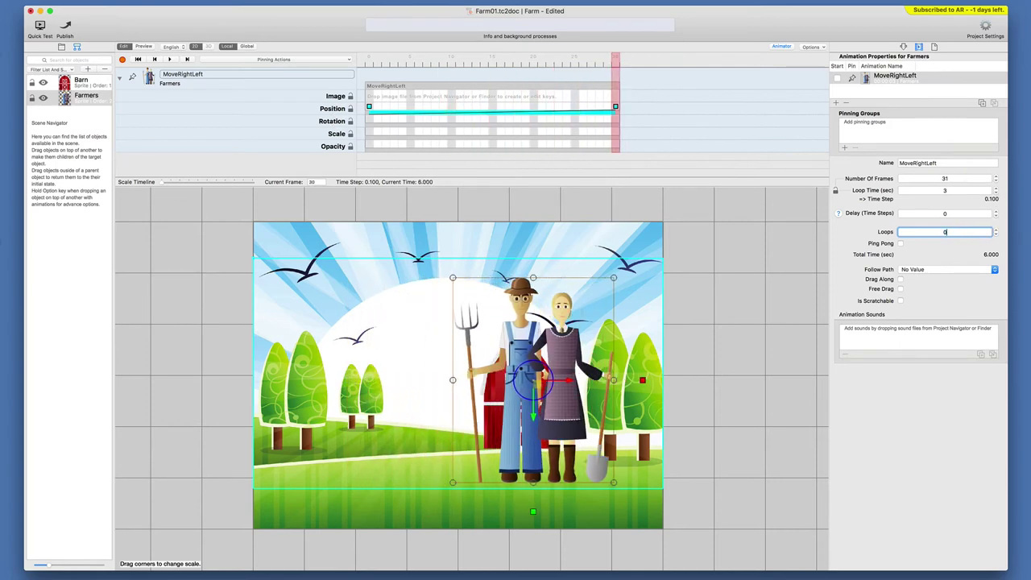
key("Return")
left_click(169, 60)
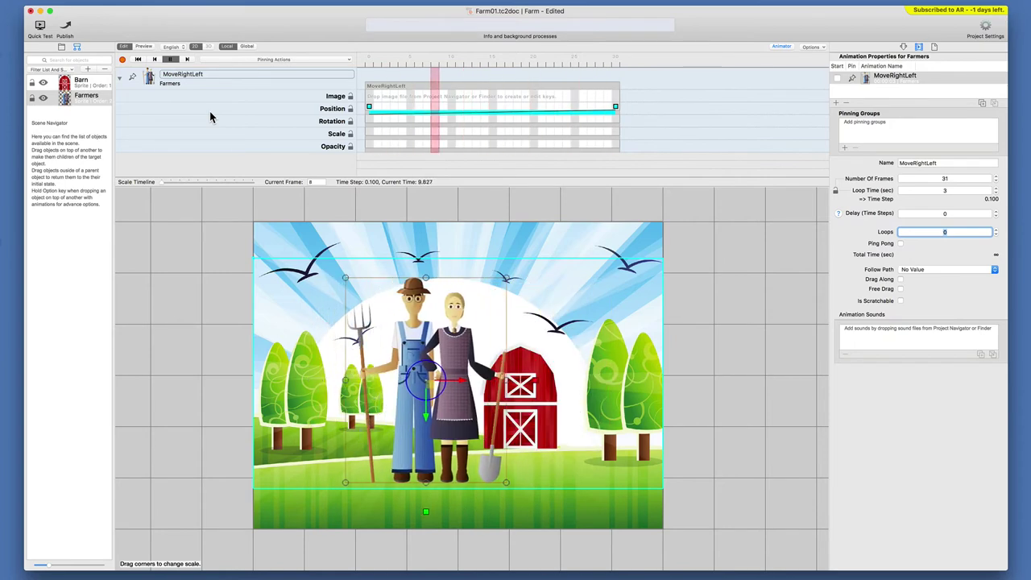
left_click(171, 61)
left_click(138, 60)
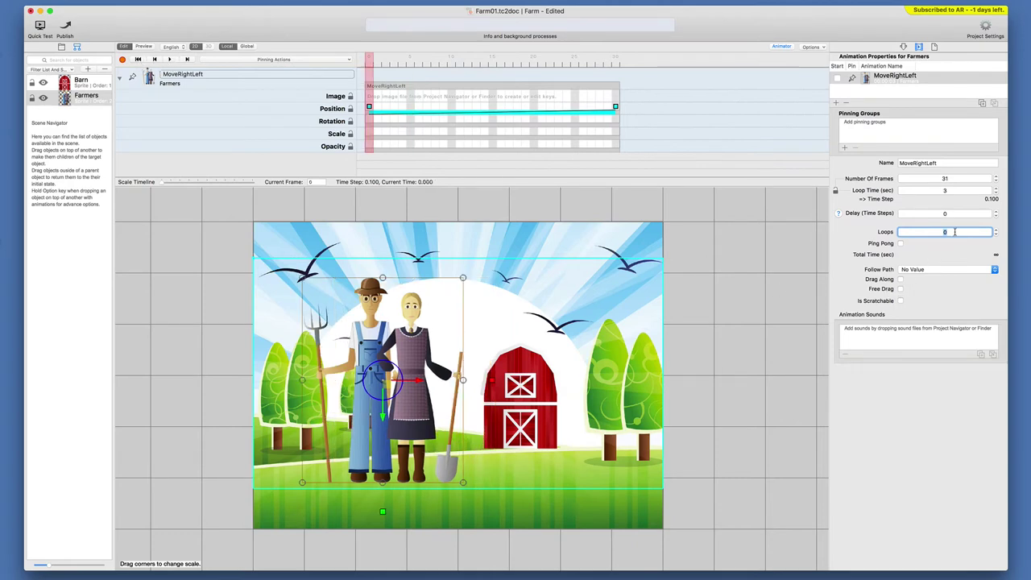
type("2")
Set Loops to 2 with Ping Pong on for a 6-second back-and-forth, previewing it.
key("Return")
left_click(169, 59)
type("1.5")
left_click(171, 60)
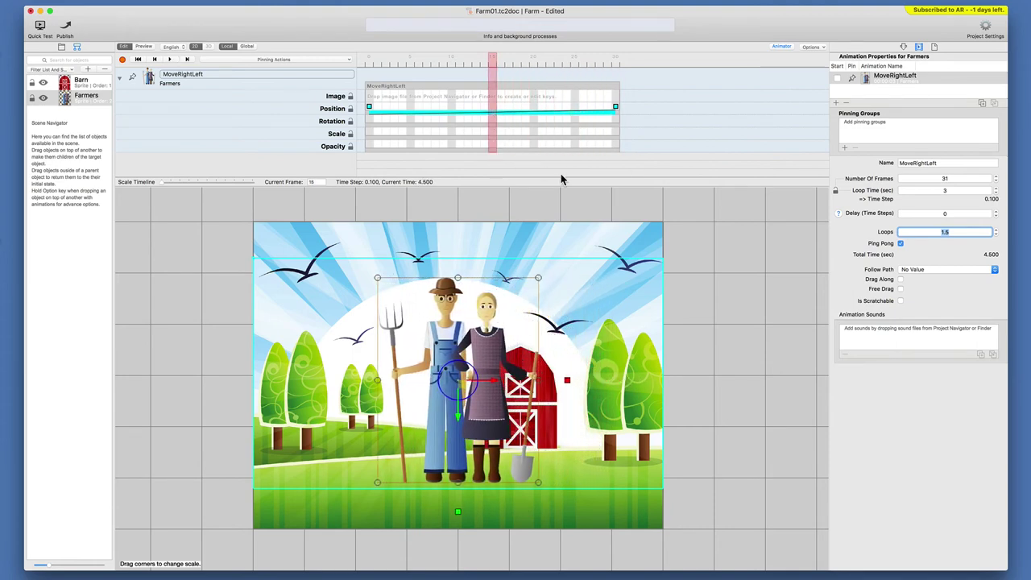
left_click(900, 244)
key("Return")
left_click_drag(490, 62, 368, 65)
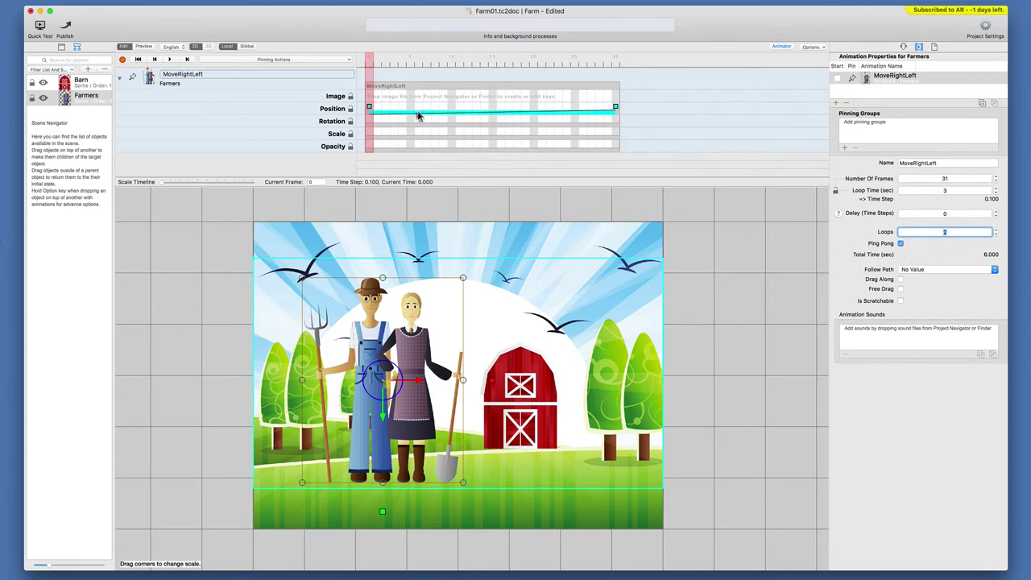
Apply Ease In to the farmers' Position motion and preview it.
left_click(494, 116)
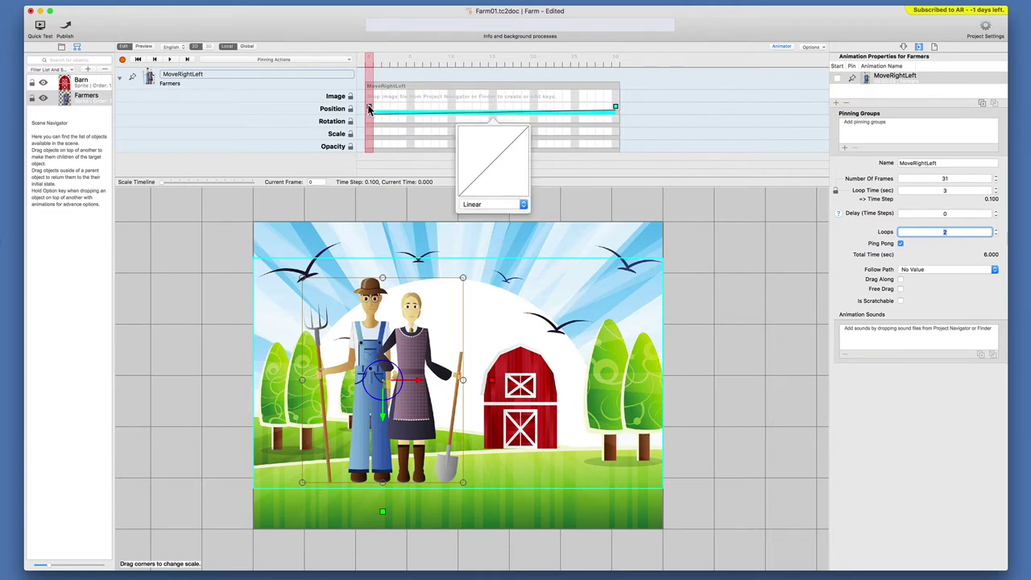
left_click(495, 205)
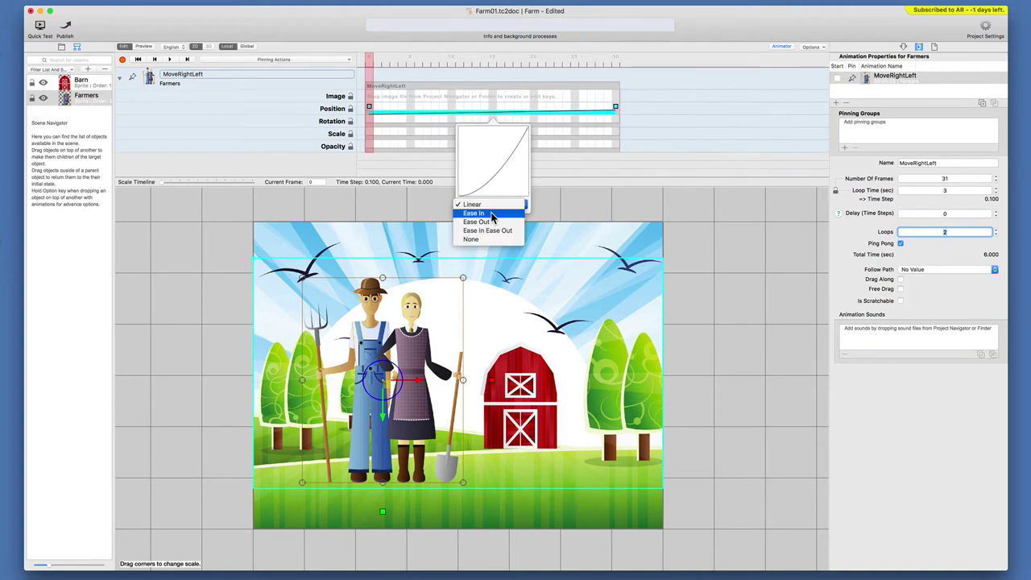
left_click(491, 213)
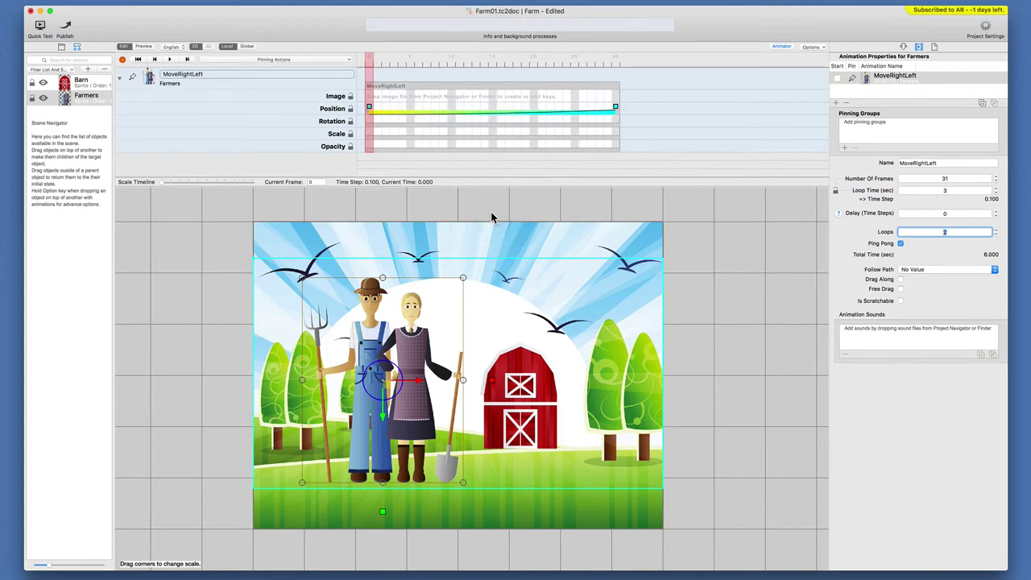
left_click(170, 60)
Try Ease Out, then settle on Ease In Ease Out and preview the motion.
left_click(403, 115)
left_click(412, 202)
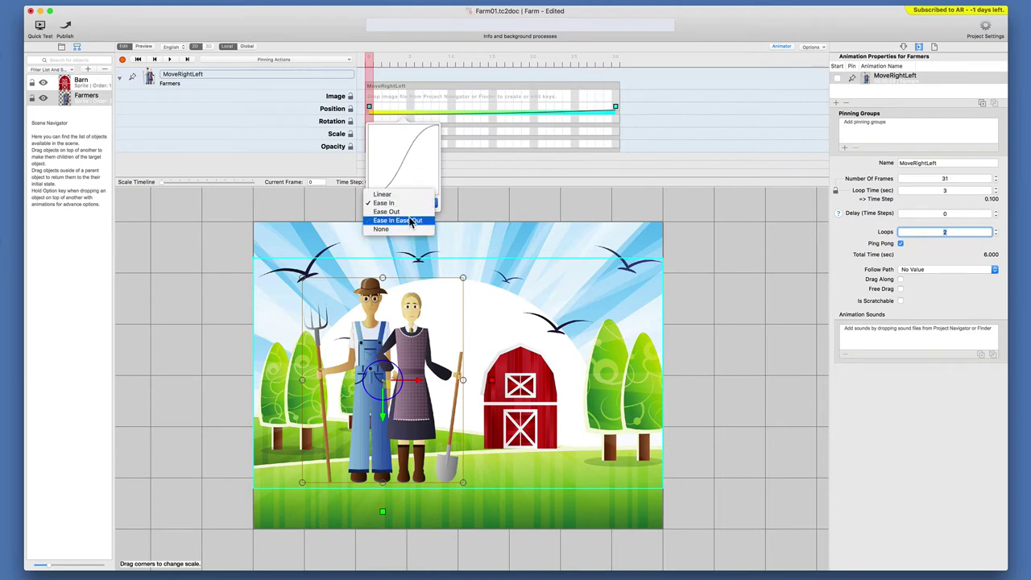
left_click(409, 213)
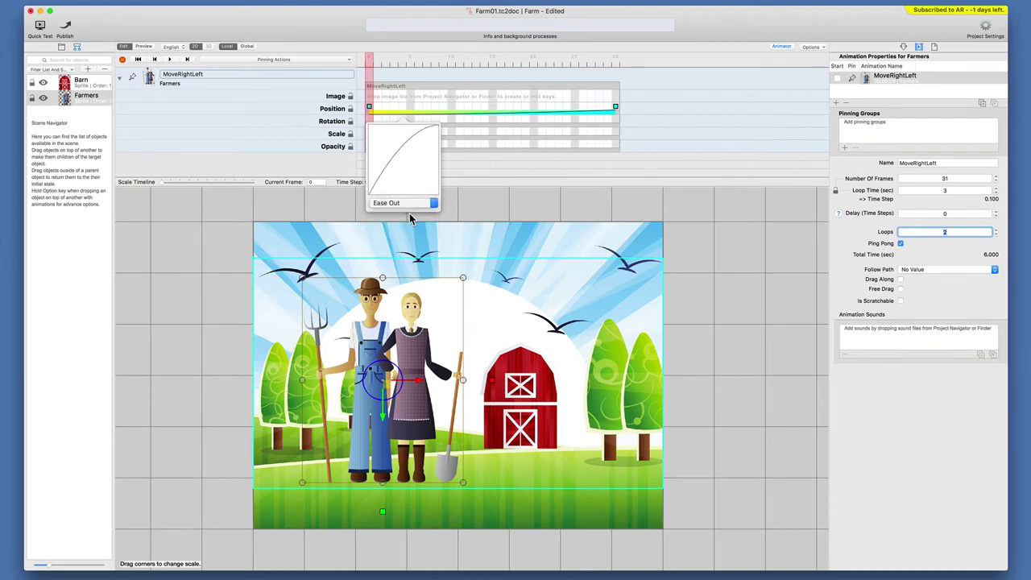
left_click(423, 118)
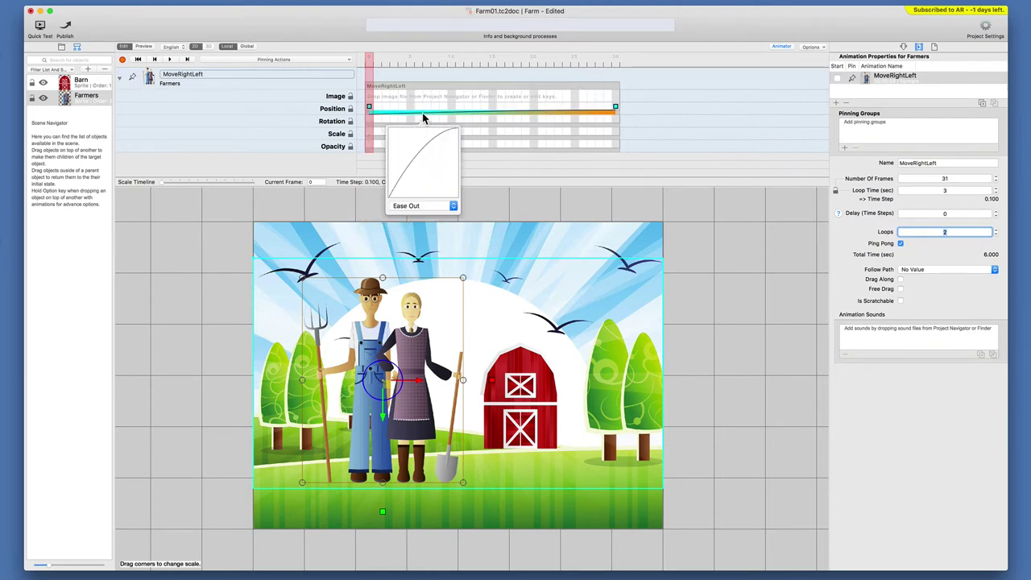
left_click(417, 205)
left_click(419, 215)
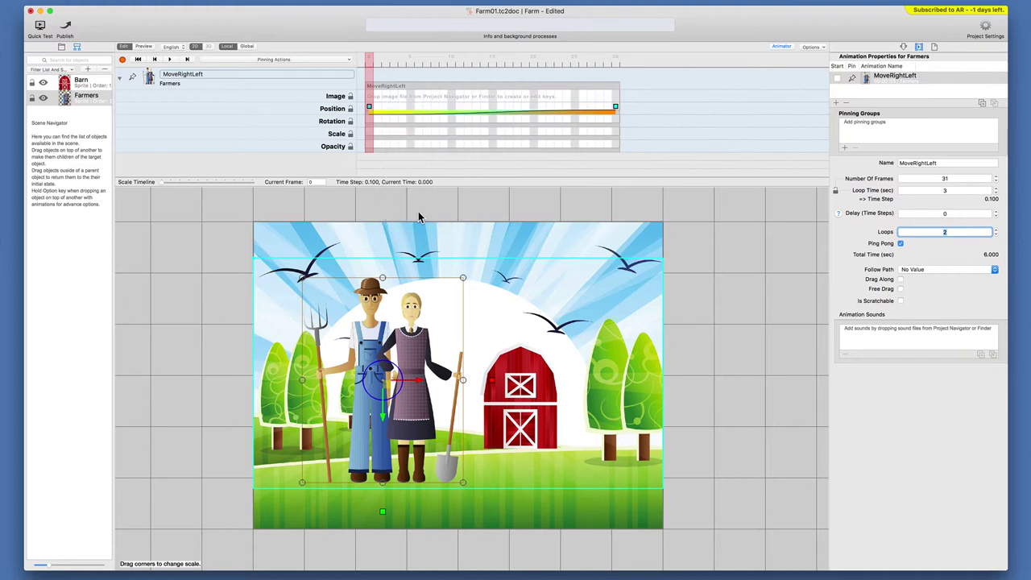
left_click(170, 59)
Turn off Ping Pong and preview the Position motion with None easing.
left_click(900, 243)
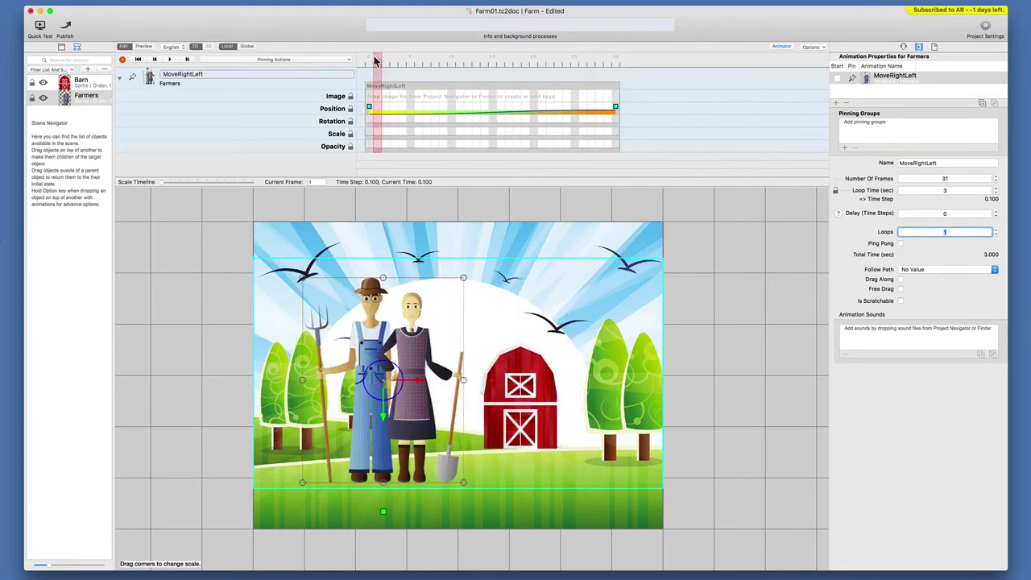
left_click(469, 120)
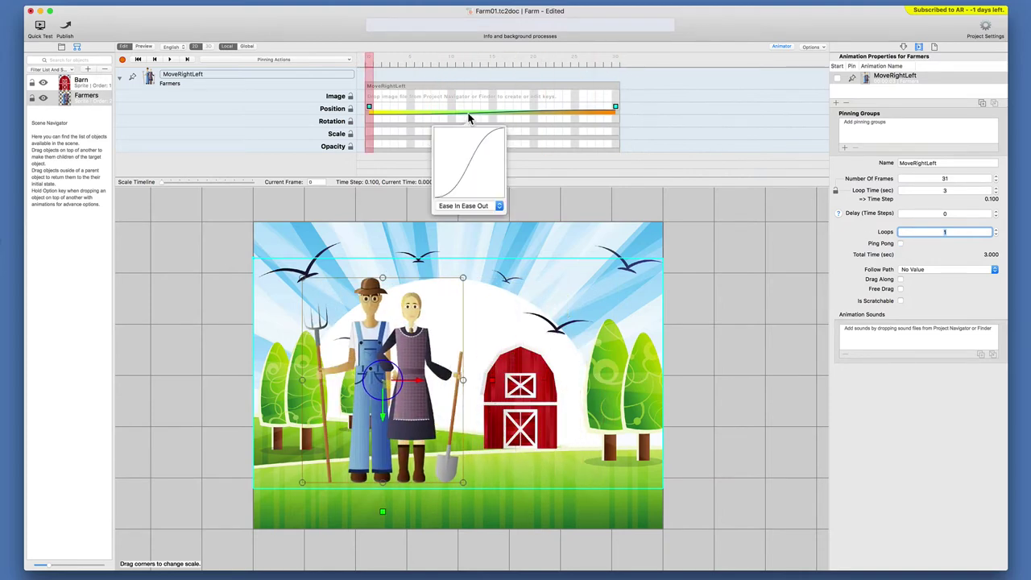
left_click(467, 204)
left_click(465, 213)
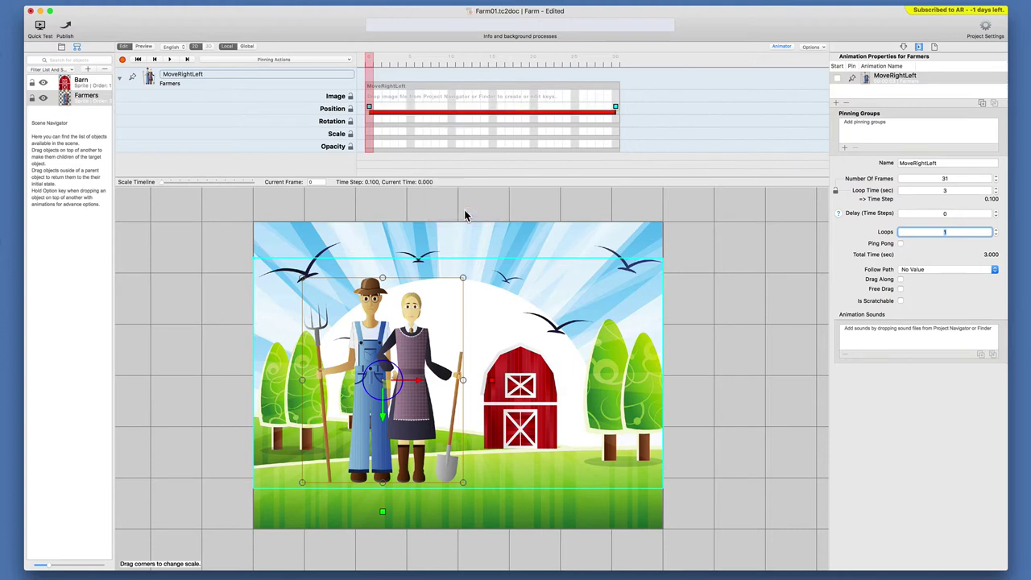
left_click(170, 61)
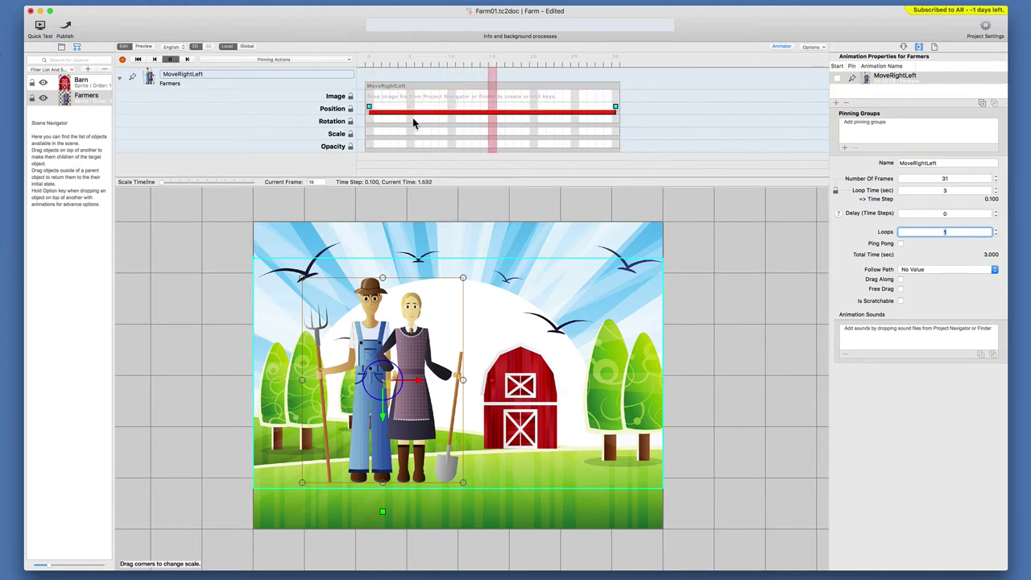
Restore Ease In Ease Out on the motion and rewind to frame 0.
left_click(615, 106)
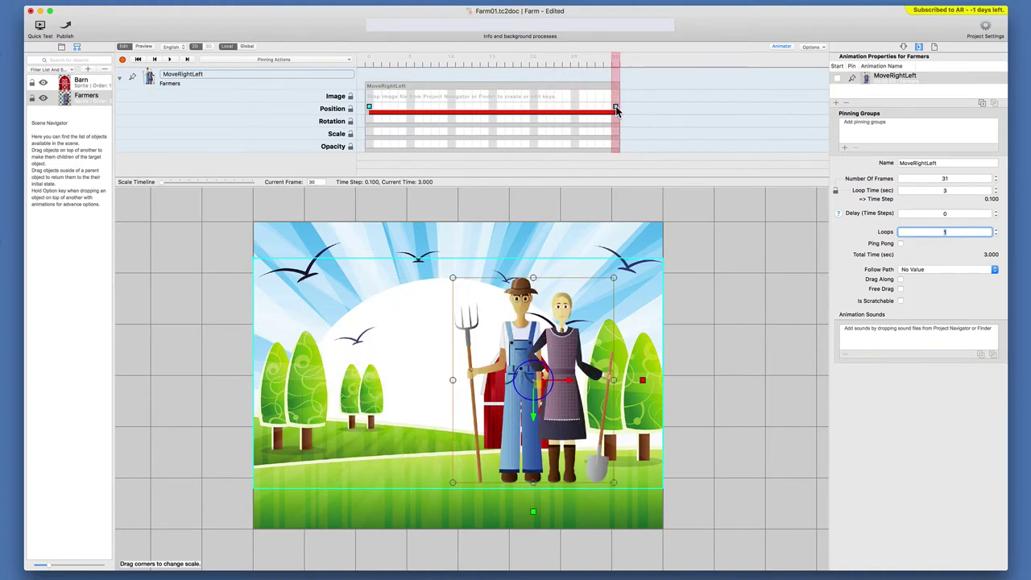
left_click(479, 117)
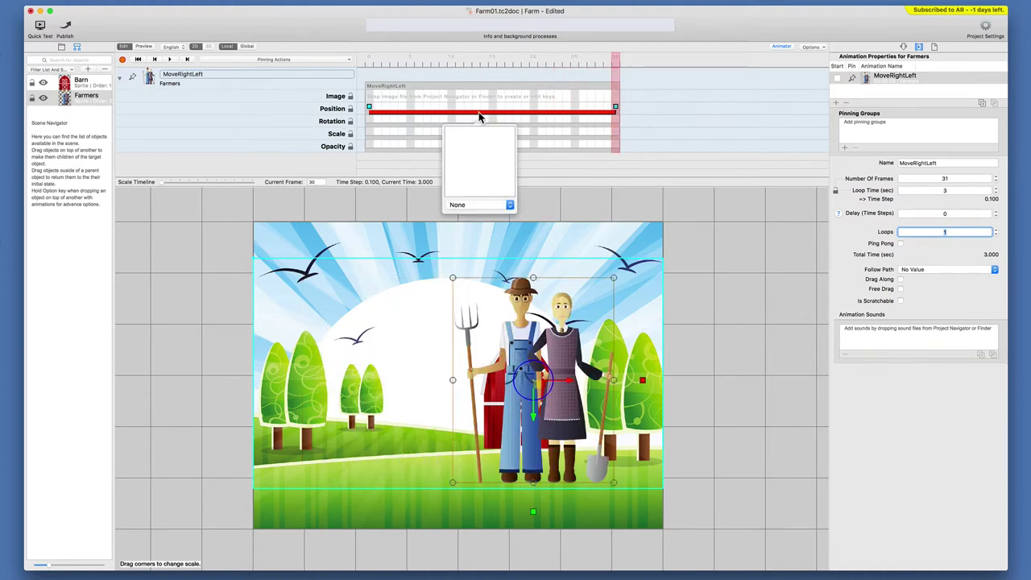
left_click(480, 204)
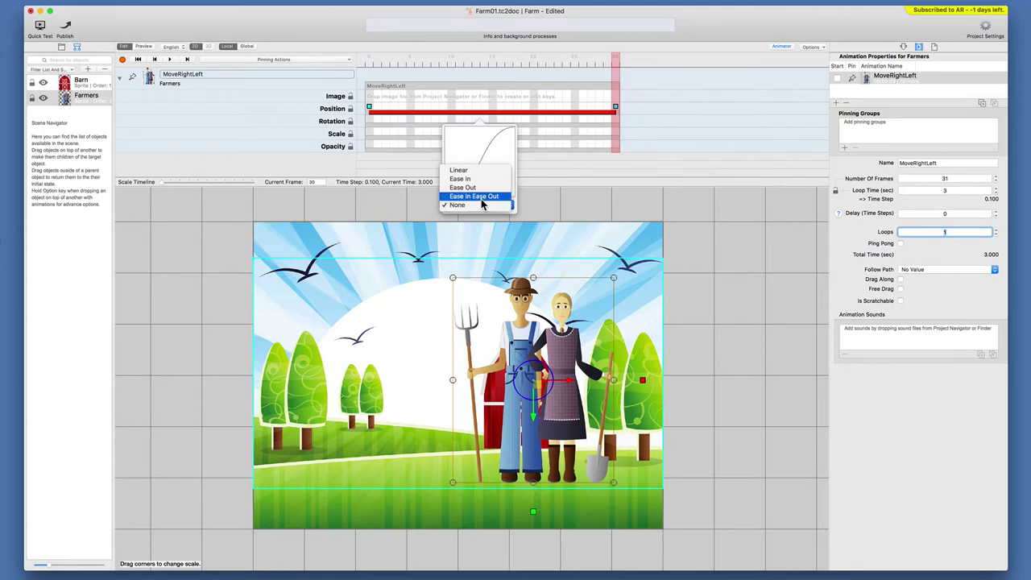
left_click(481, 197)
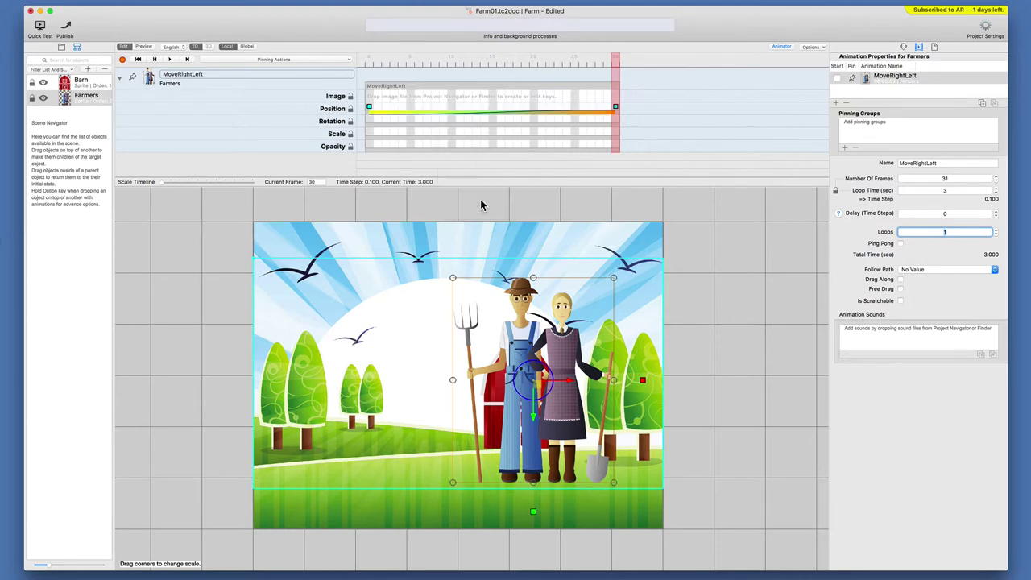
left_click(139, 61)
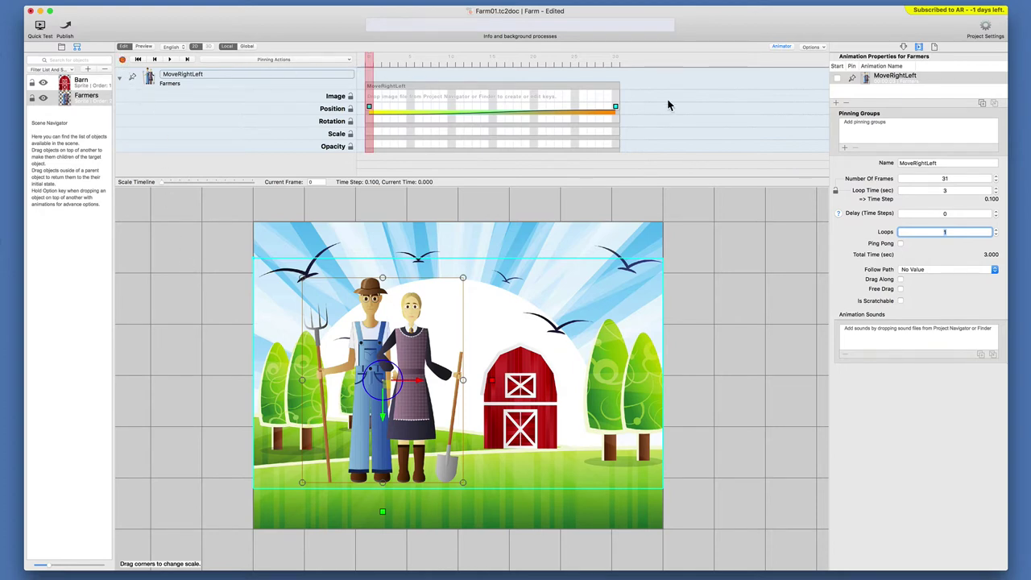
left_click(936, 83)
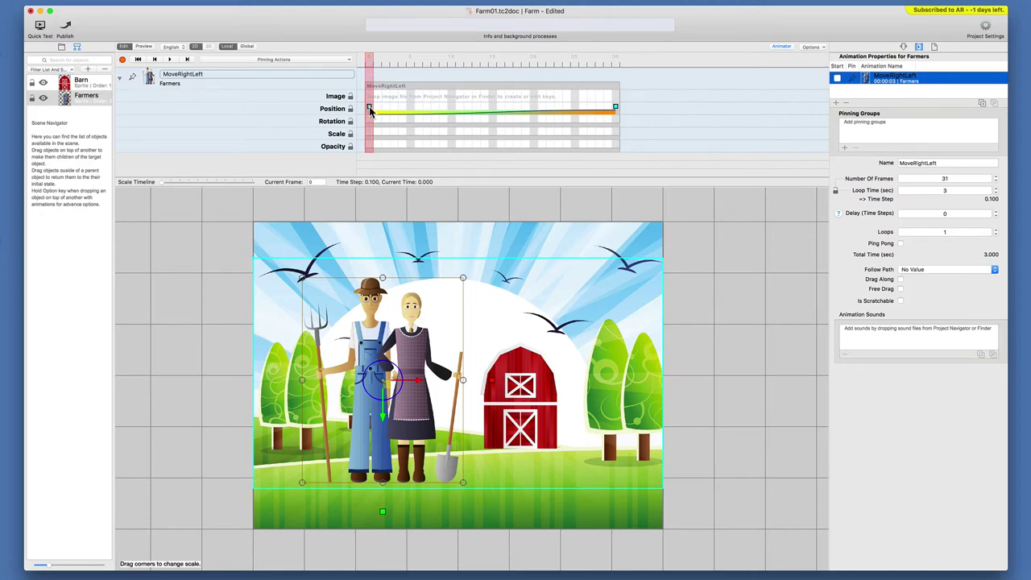
left_click_drag(369, 64, 624, 66)
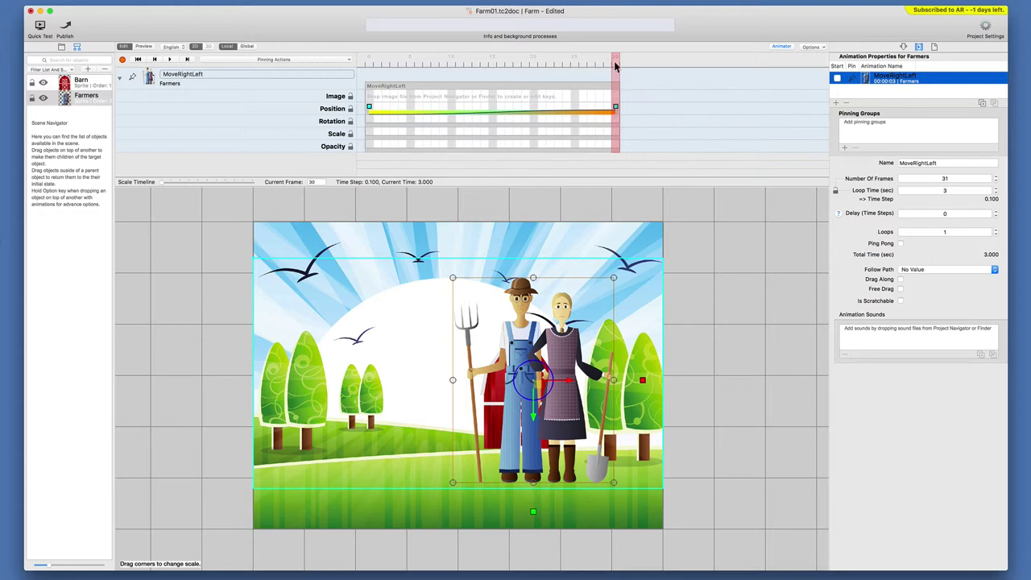
left_click_drag(616, 63, 369, 65)
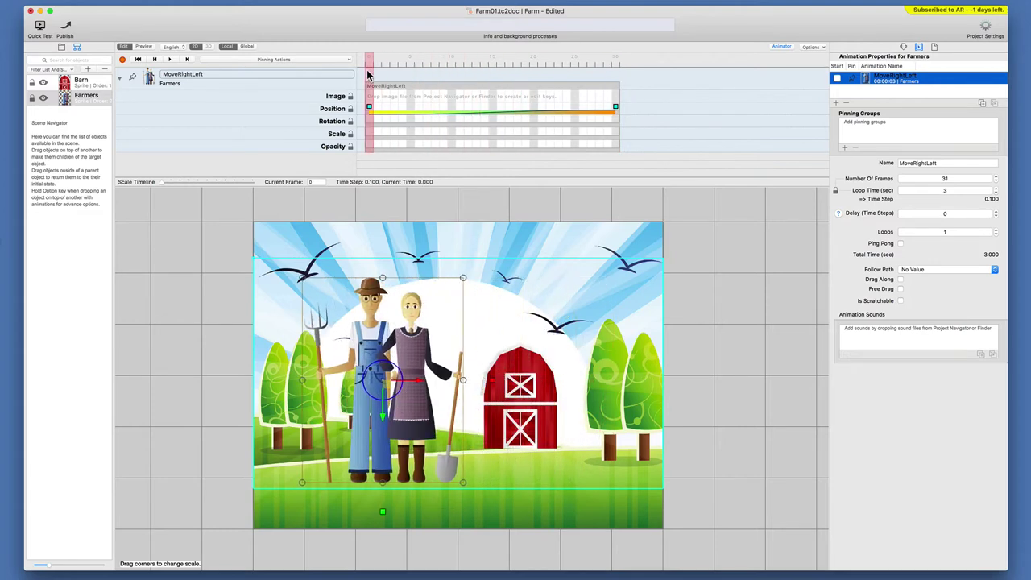
Deselect the animation and drag Farmers off-stage left to about -461, 415.
left_click(905, 97)
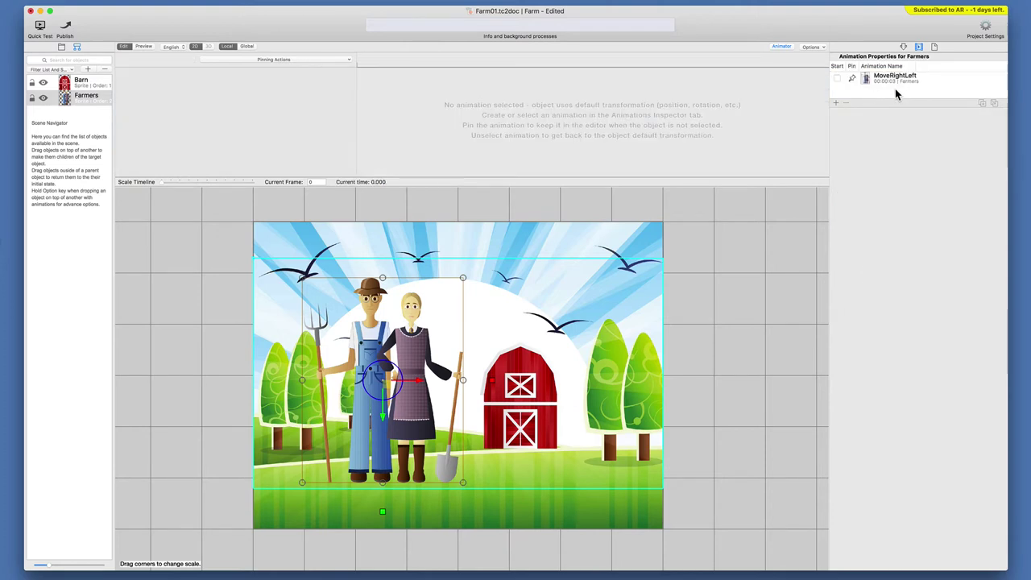
left_click(903, 47)
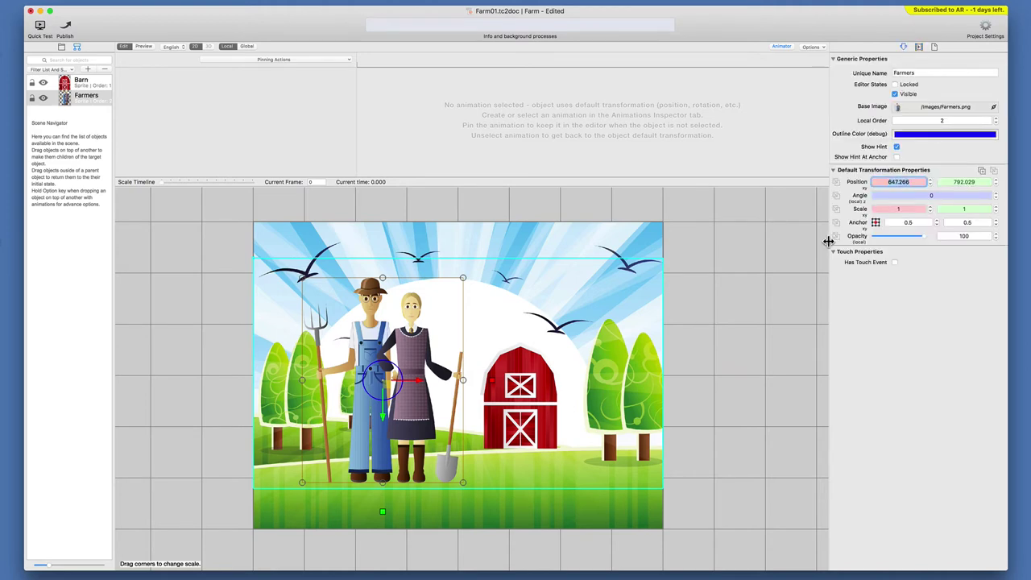
left_click(409, 335)
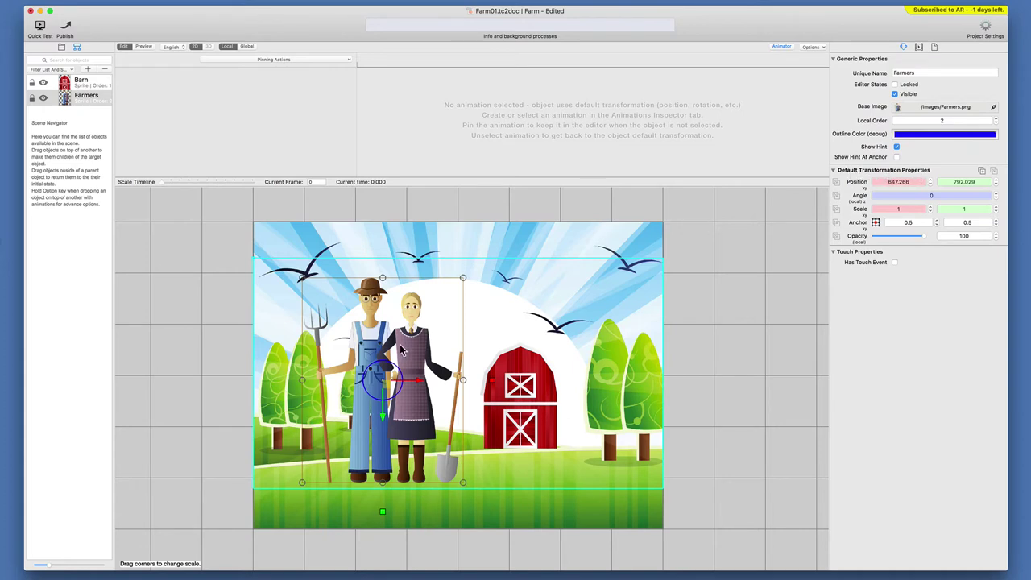
left_click_drag(410, 342, 190, 269)
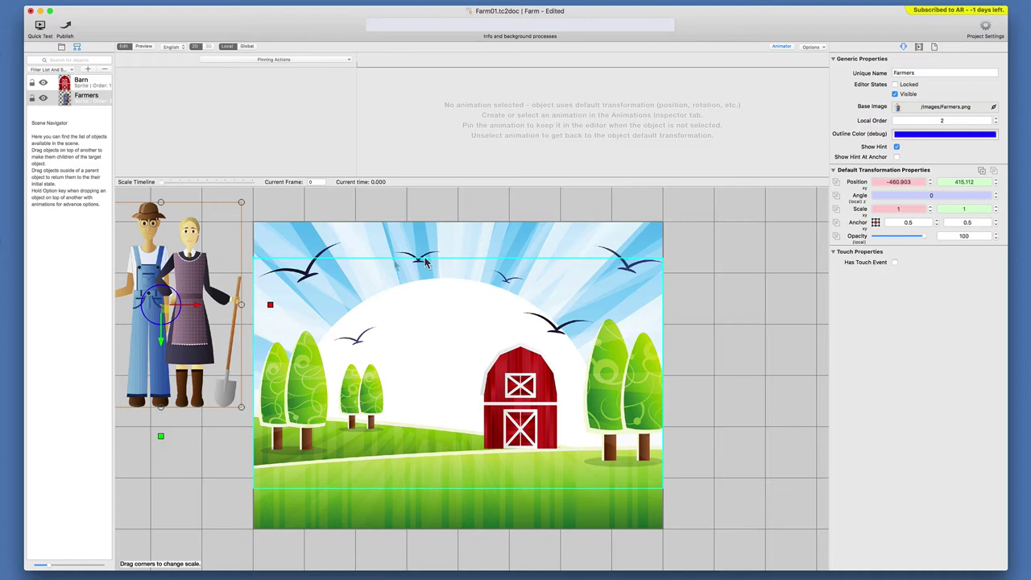
Select MoveRightLeft and scrub the timeline from frame 0 to 30.
left_click(918, 47)
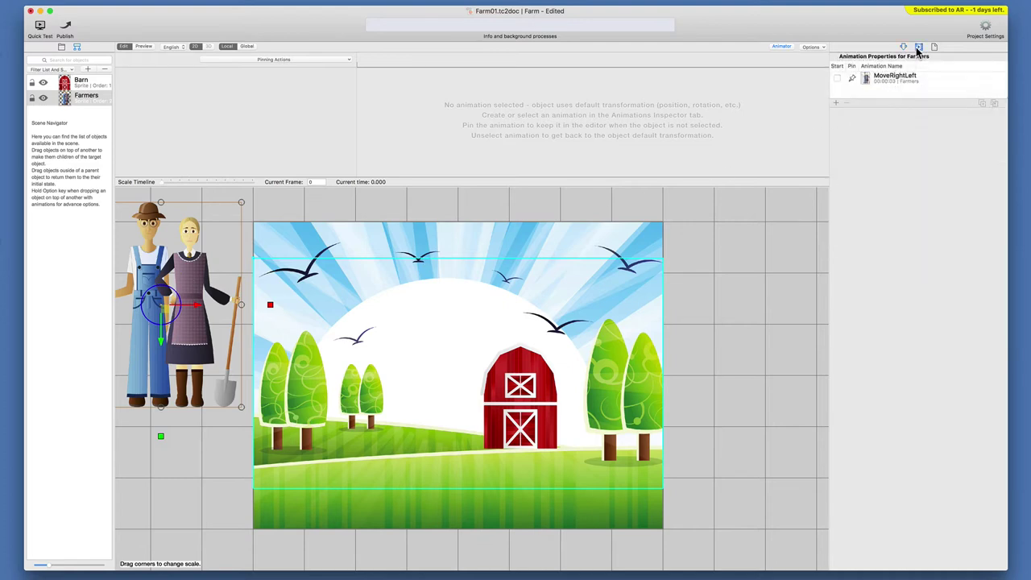
left_click(901, 80)
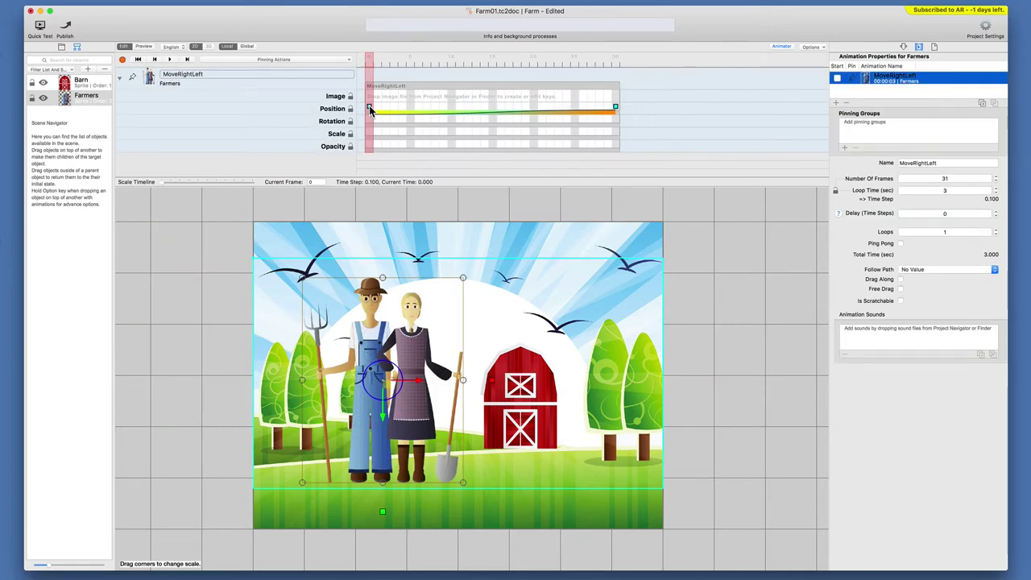
mouse_move(370, 64)
left_mouse_down()
mouse_move(627, 71)
mouse_move(366, 79)
left_mouse_up()
Recheck MoveRightLeft's keys, then deselect it and leave Generic Properties showing.
left_click(895, 94)
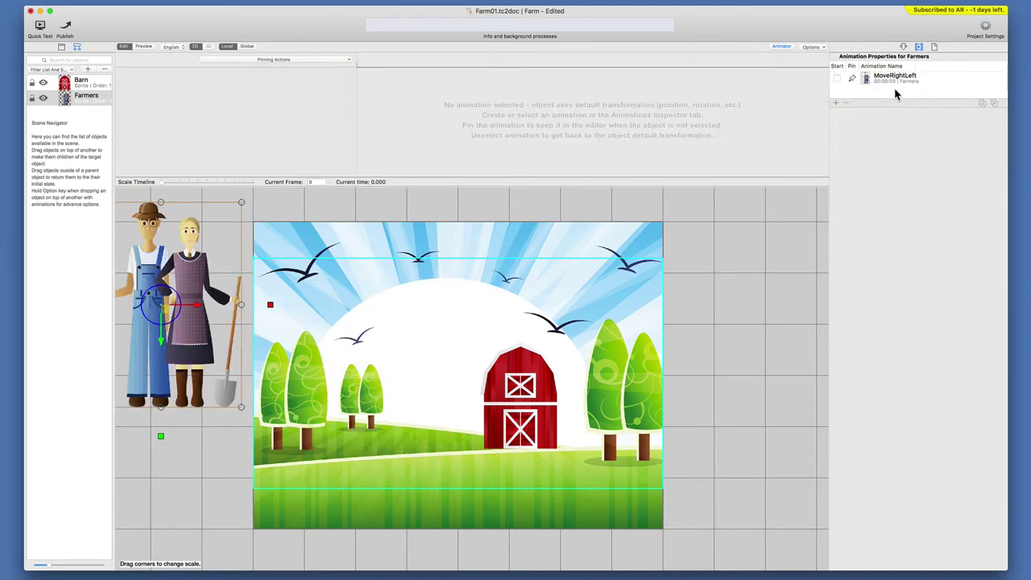
left_click(903, 47)
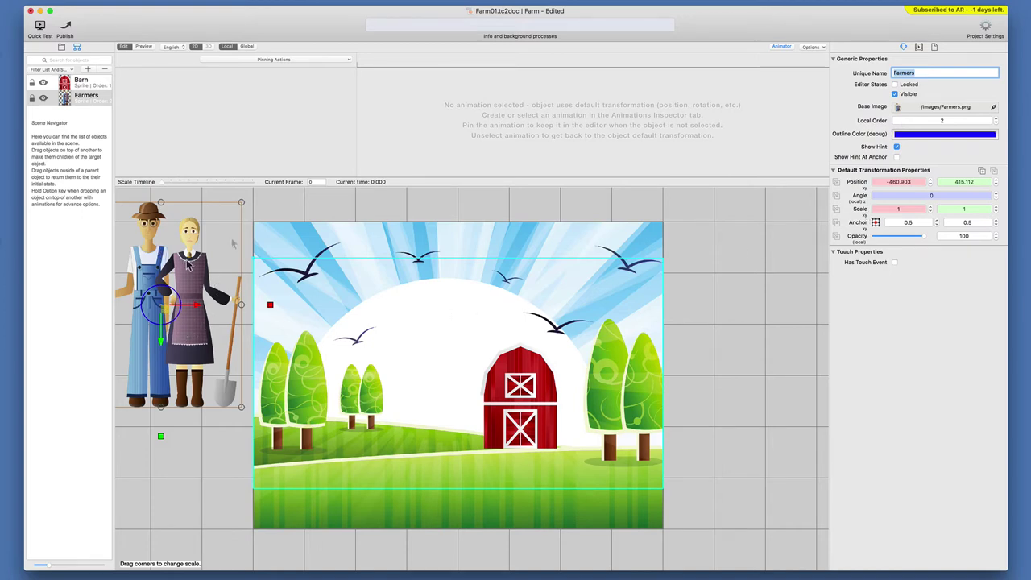
left_click(919, 48)
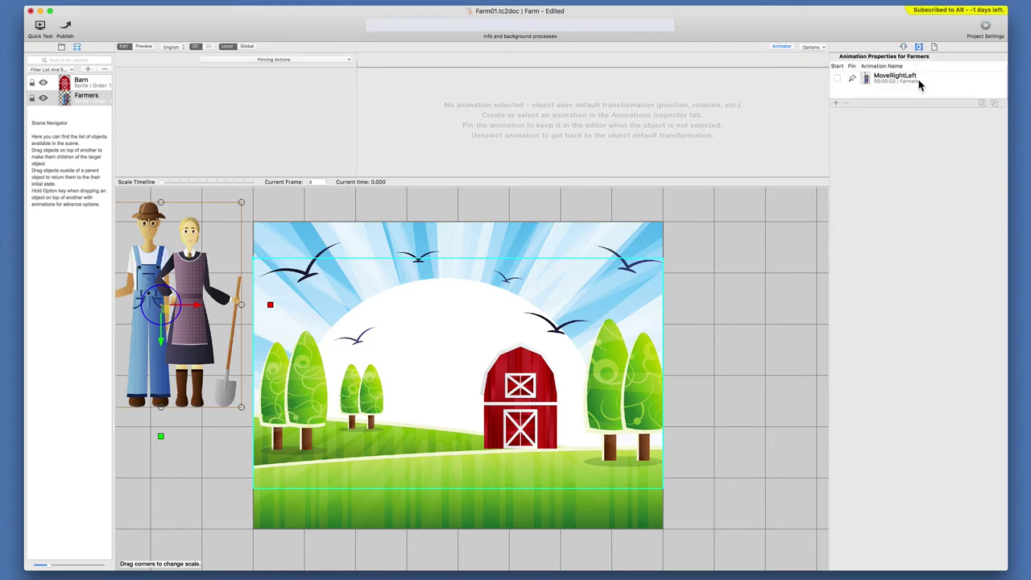
left_click(919, 79)
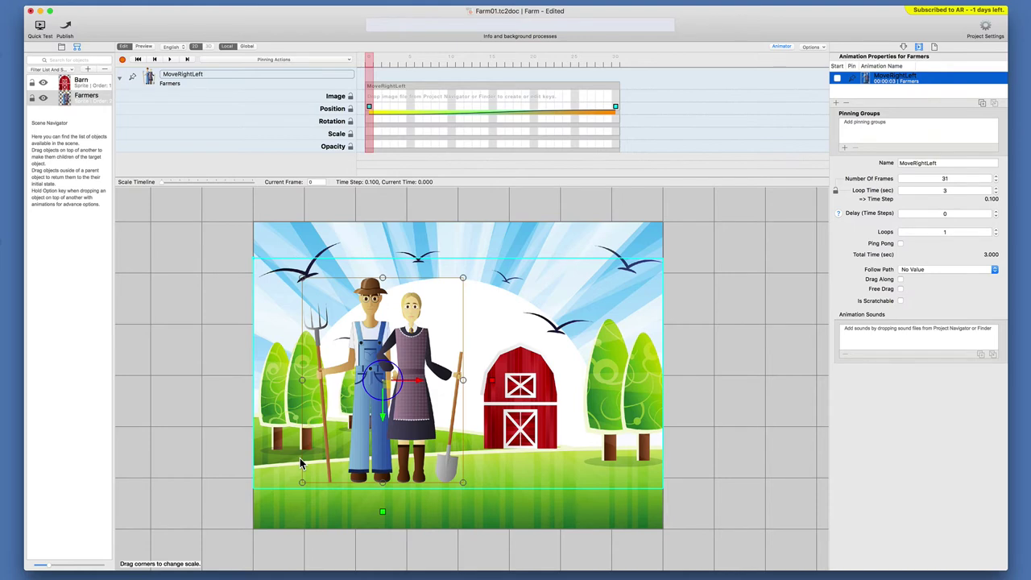
left_click(902, 47)
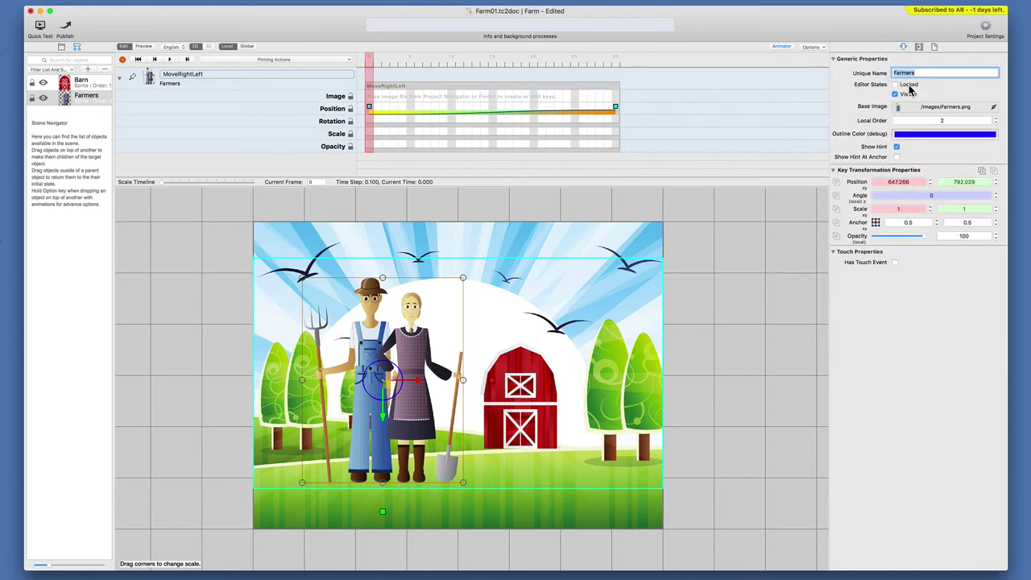
left_click(918, 47)
left_click(922, 100)
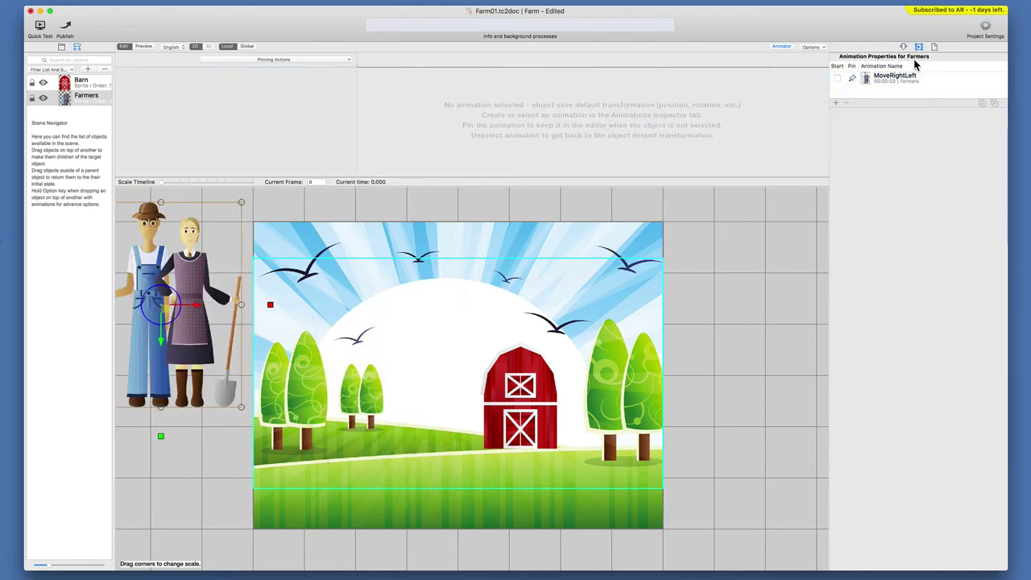
left_click(902, 47)
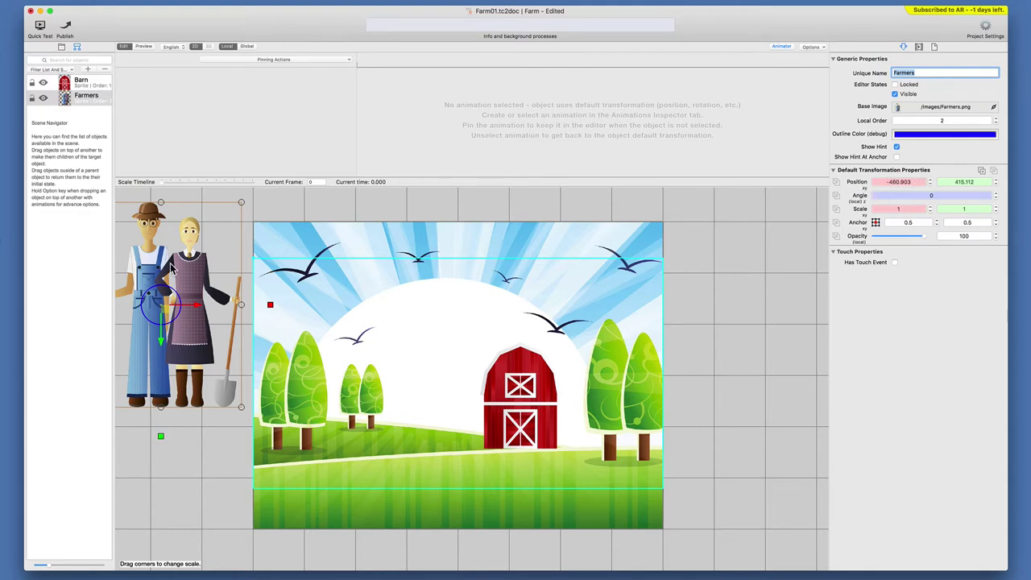
Add a new Farmers animation and name it FallDown.
left_click(918, 47)
left_click(837, 110)
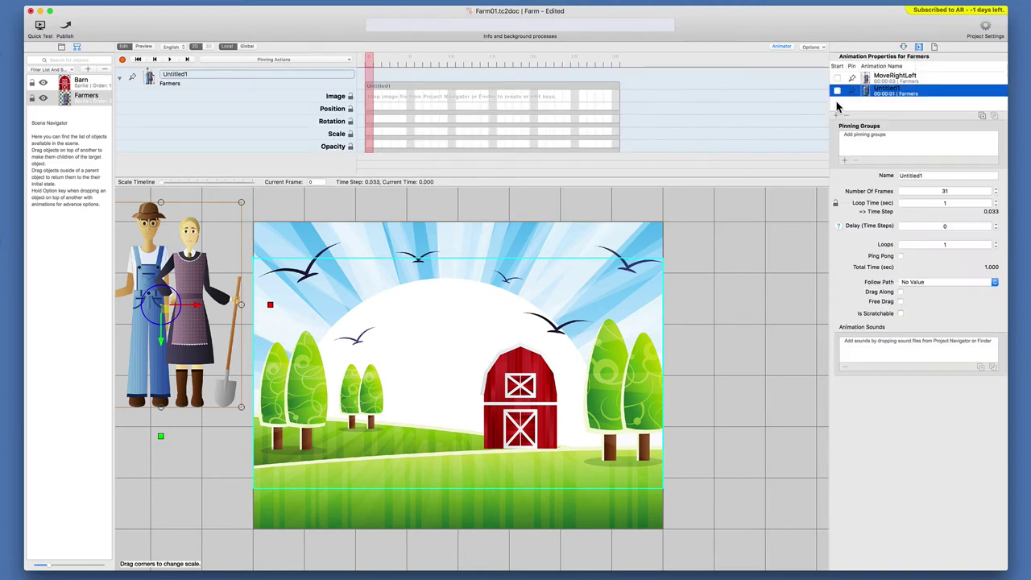
double_click(908, 175)
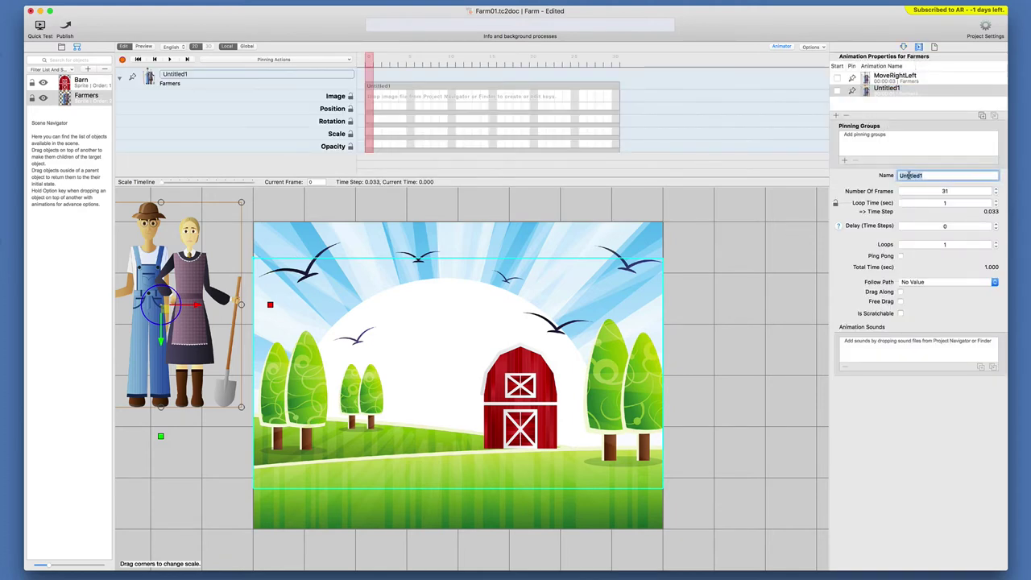
type("FallDown")
key("Return")
scroll(448, 362, "down", 3)
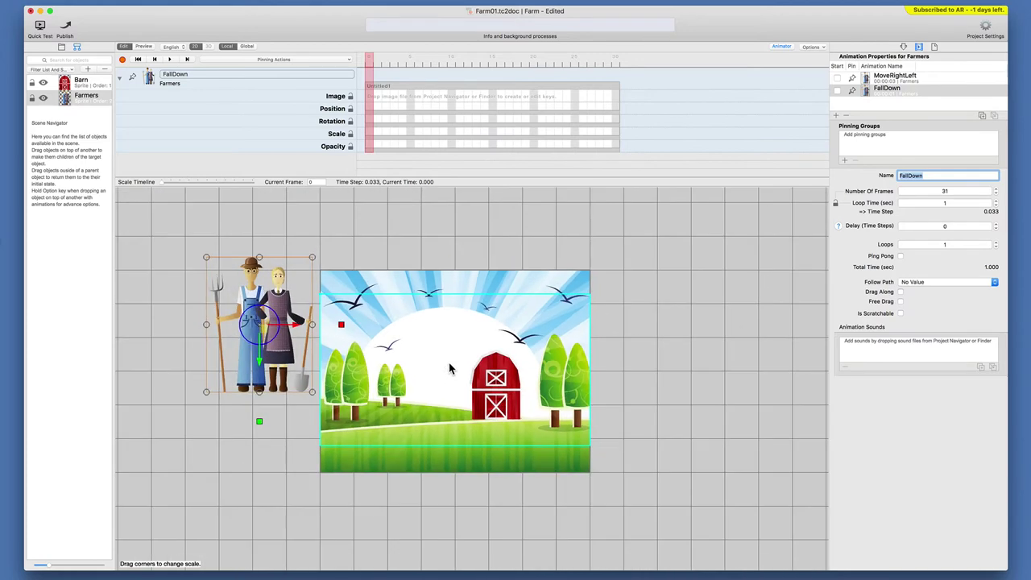
scroll(447, 403, "up", 3)
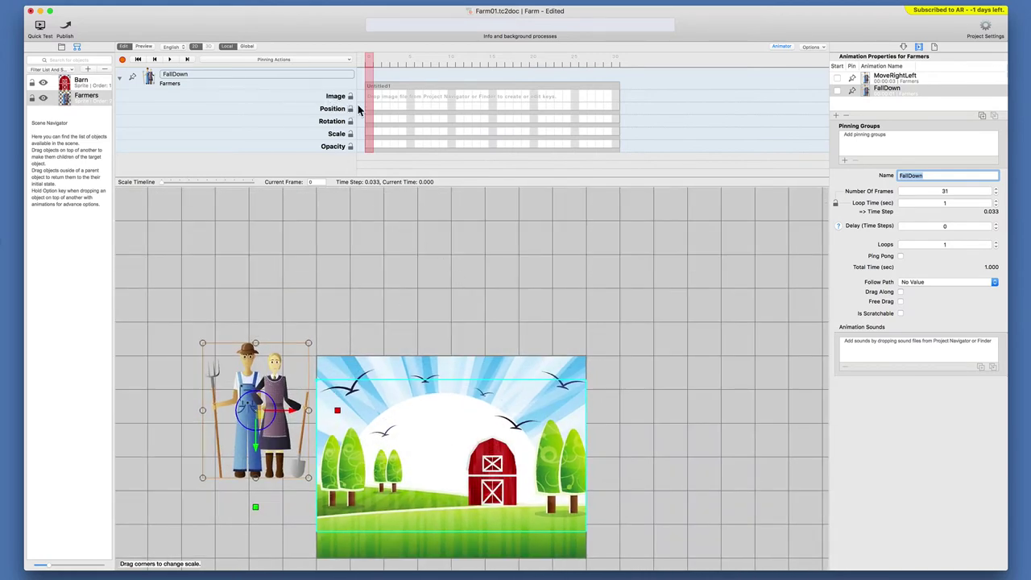
Keyframe the farmers above the scene at frame 0 and inside the farm at frame 30.
left_click(369, 107)
mouse_move(282, 368)
left_mouse_down()
mouse_move(427, 254)
mouse_move(432, 263)
left_mouse_up()
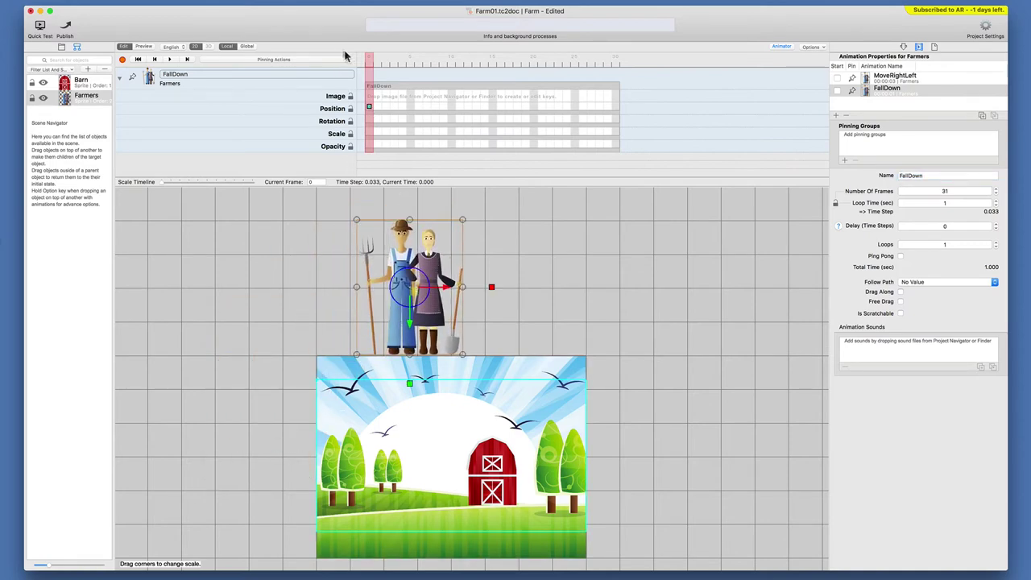
left_click_drag(370, 64, 620, 100)
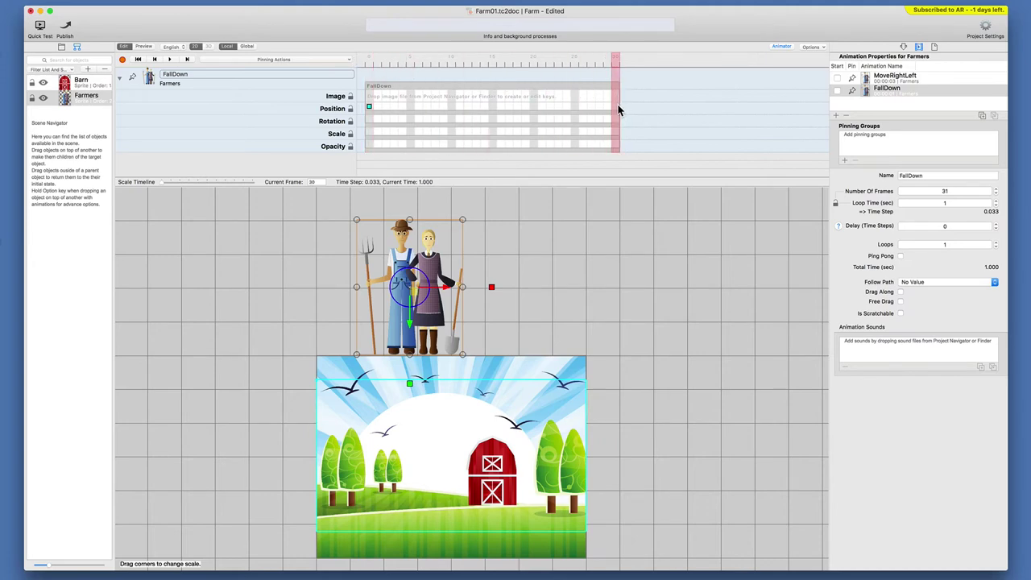
left_click(616, 107)
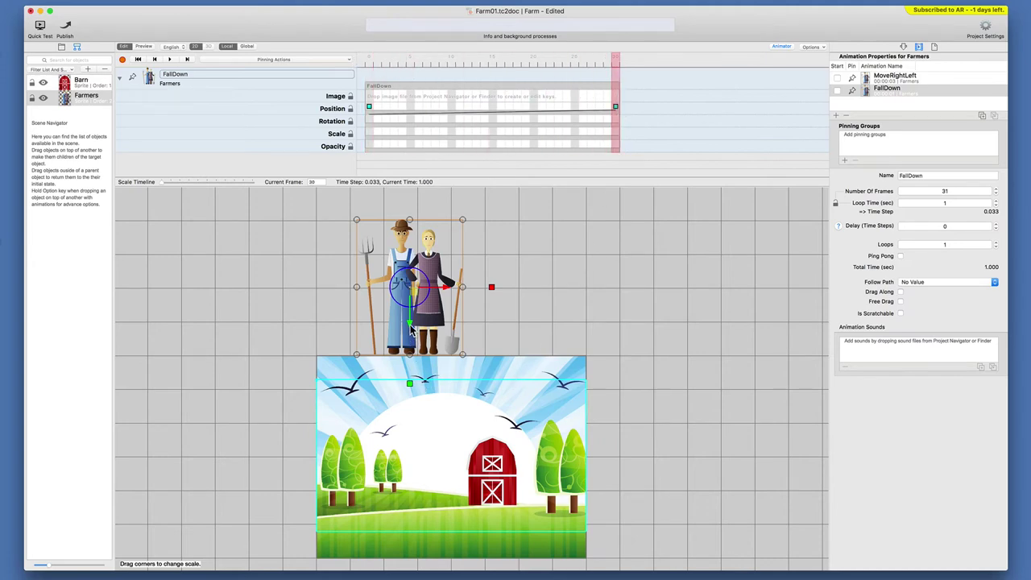
left_click_drag(410, 342, 409, 499)
Give the fall an Ease In curve and move the end keyframe to frame 27.
left_click(487, 111)
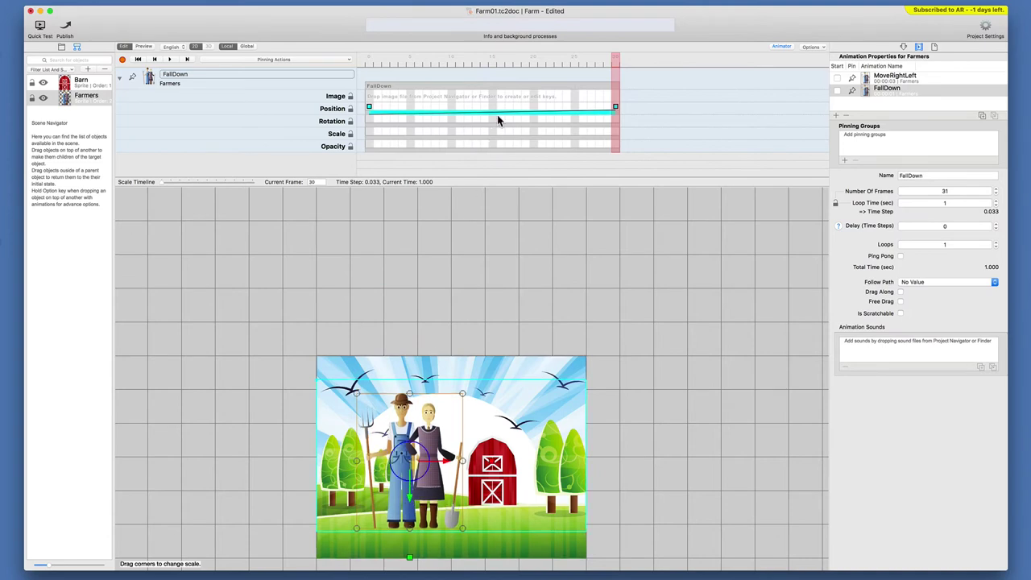
left_click(498, 112)
left_click(493, 203)
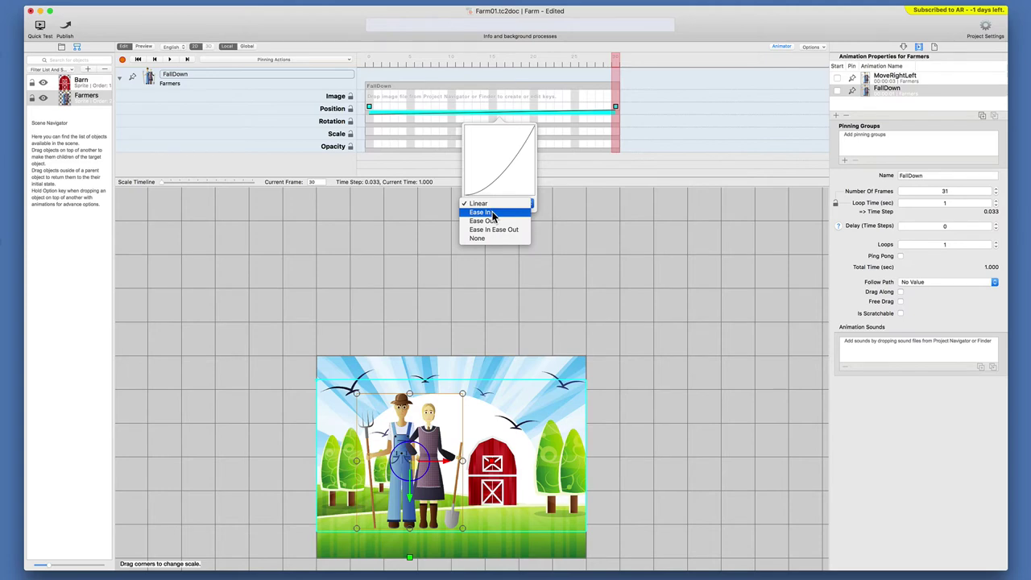
left_click(493, 212)
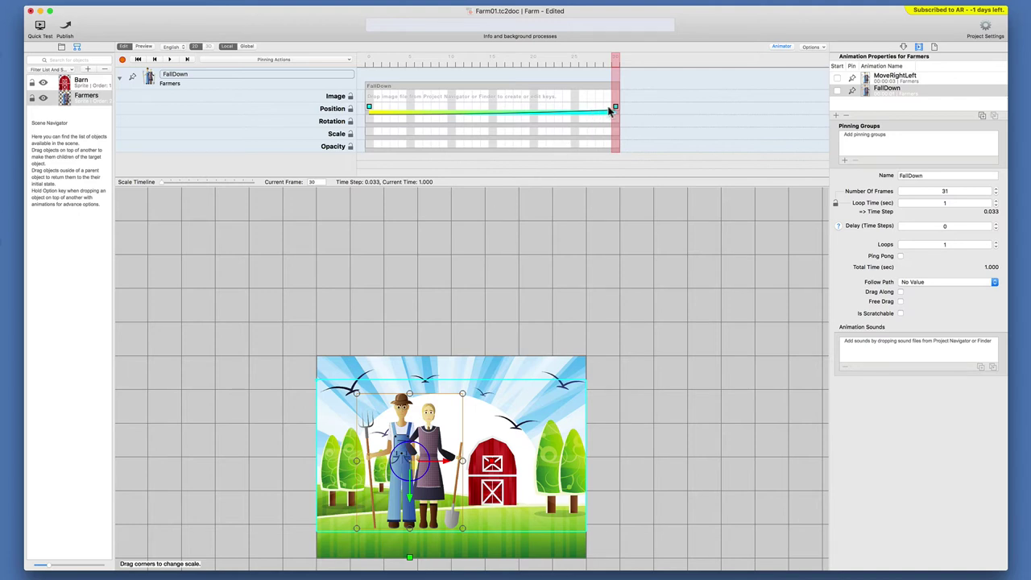
left_click_drag(616, 109, 598, 111)
Add FallDown scale keyframes for the farmers at frames 0 and 27.
left_click(590, 62)
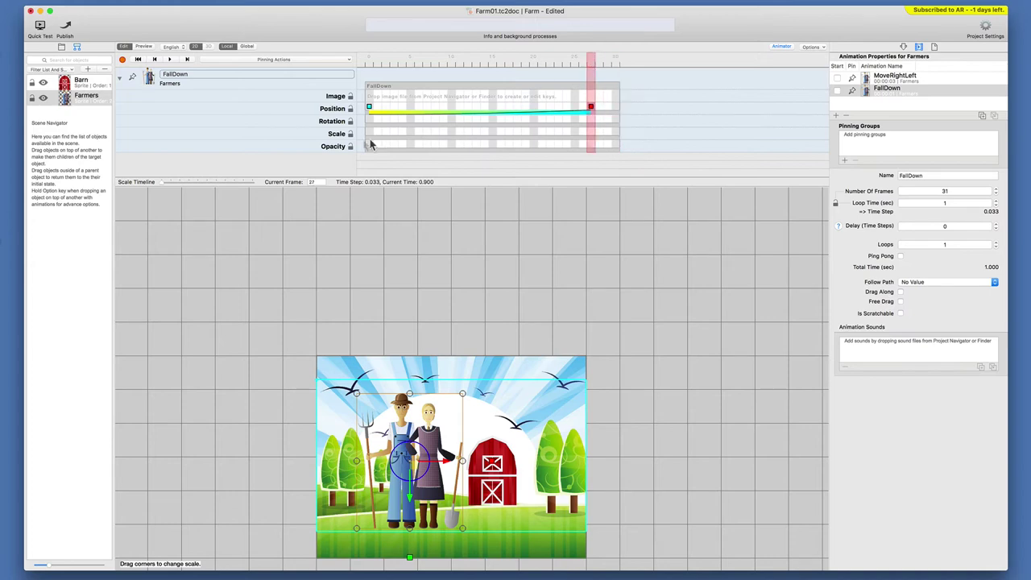
left_click(369, 132)
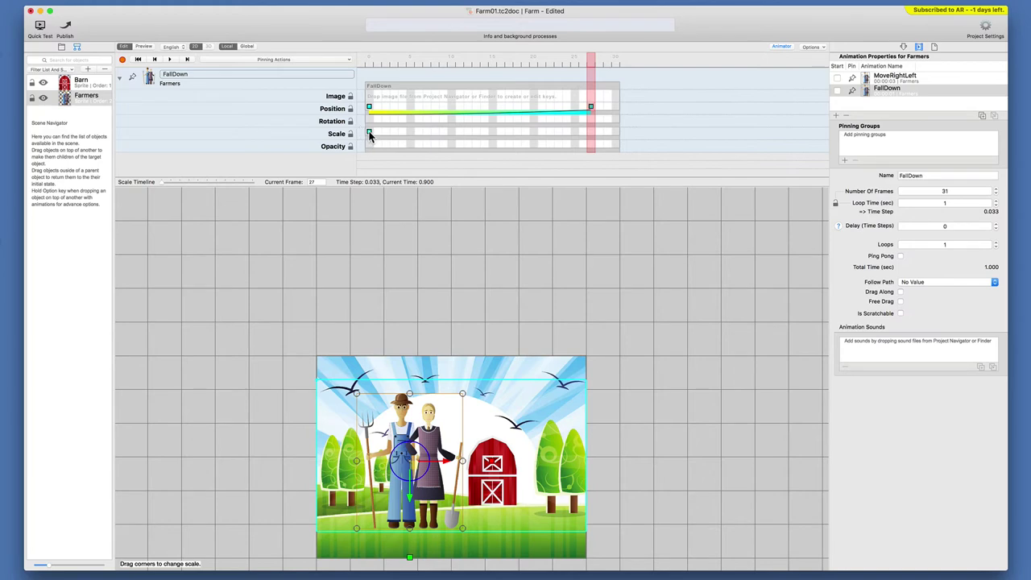
left_click(589, 133)
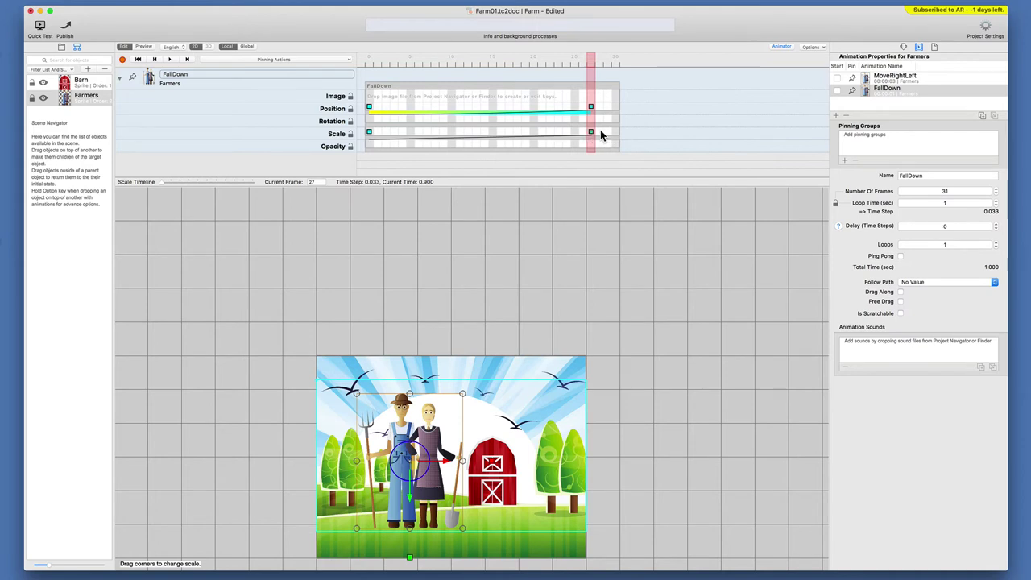
left_click(598, 61)
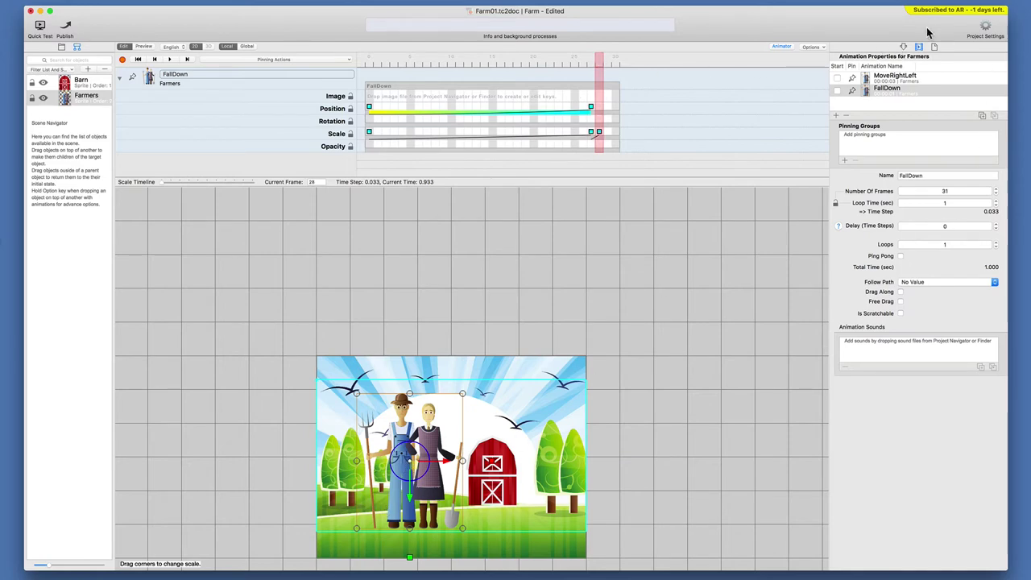
Anchor the farmers at their bottom centre and lower their frame-0 starting position.
left_click(902, 47)
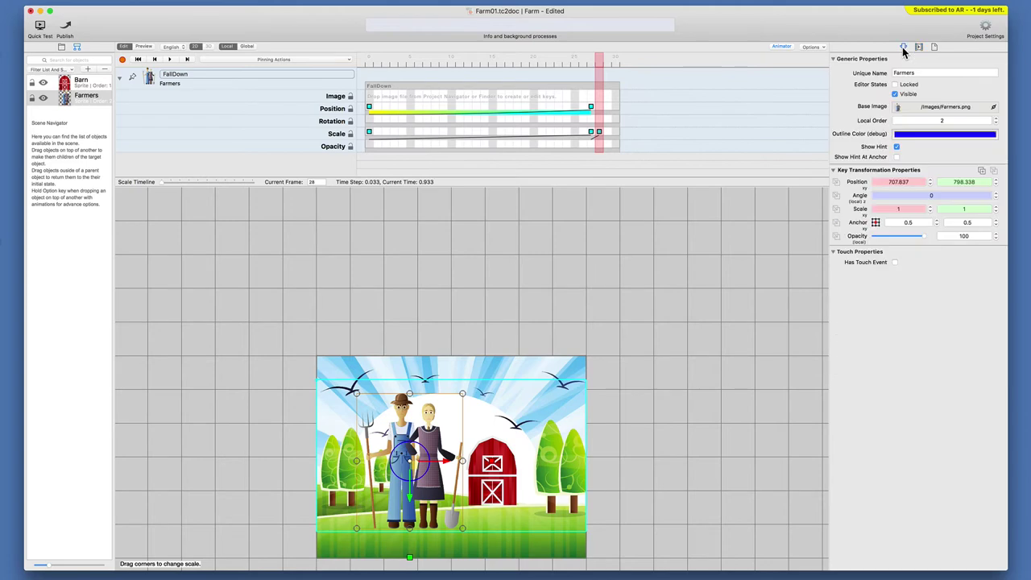
left_click(876, 227)
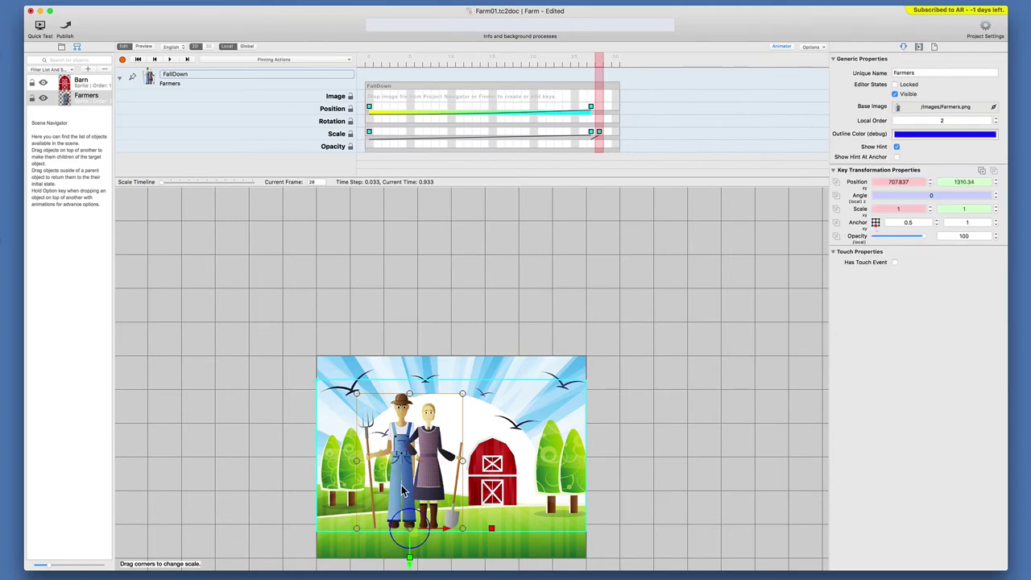
mouse_move(600, 61)
left_mouse_down()
mouse_move(354, 70)
mouse_move(699, 114)
mouse_move(352, 97)
left_mouse_up()
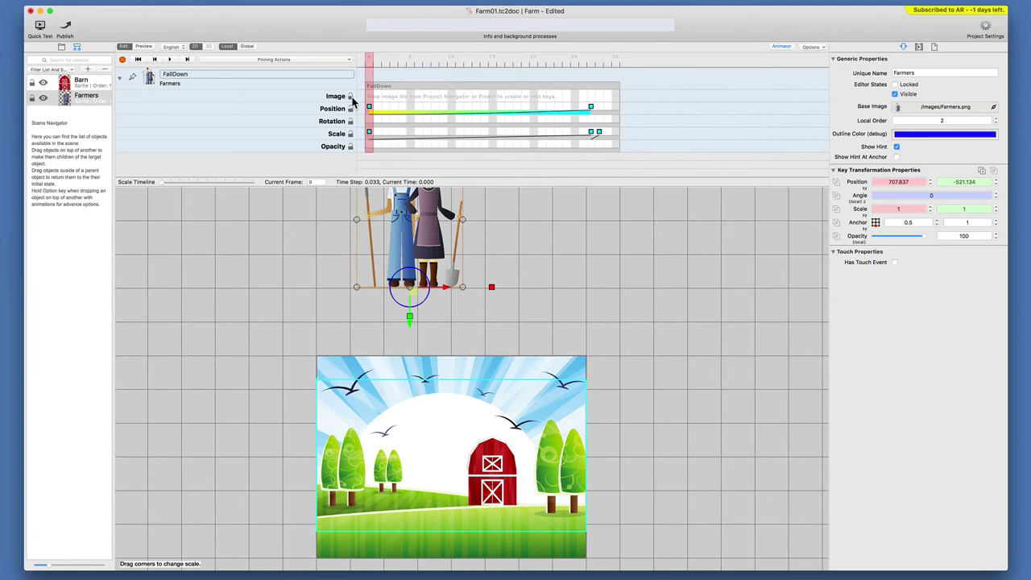
left_click_drag(408, 323, 409, 387)
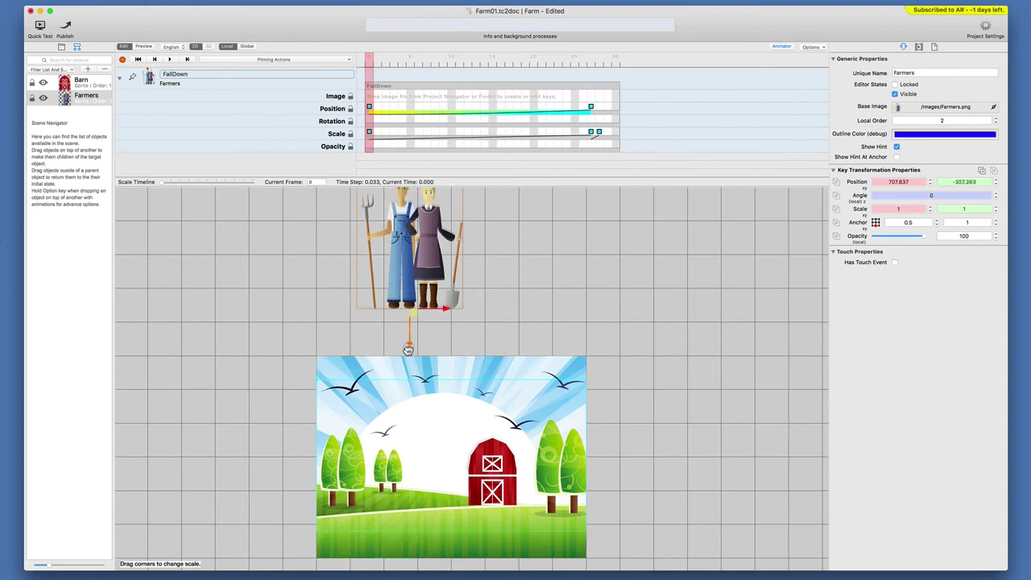
Move the farmers further down at frame 27 and squash them vertically at frame 28.
left_click(592, 58)
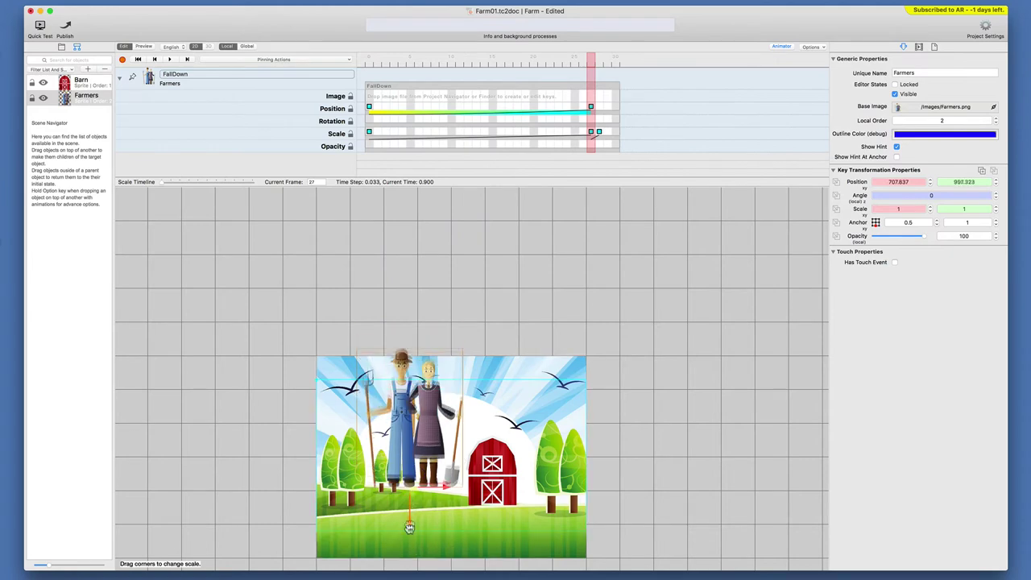
left_click_drag(409, 531, 409, 564)
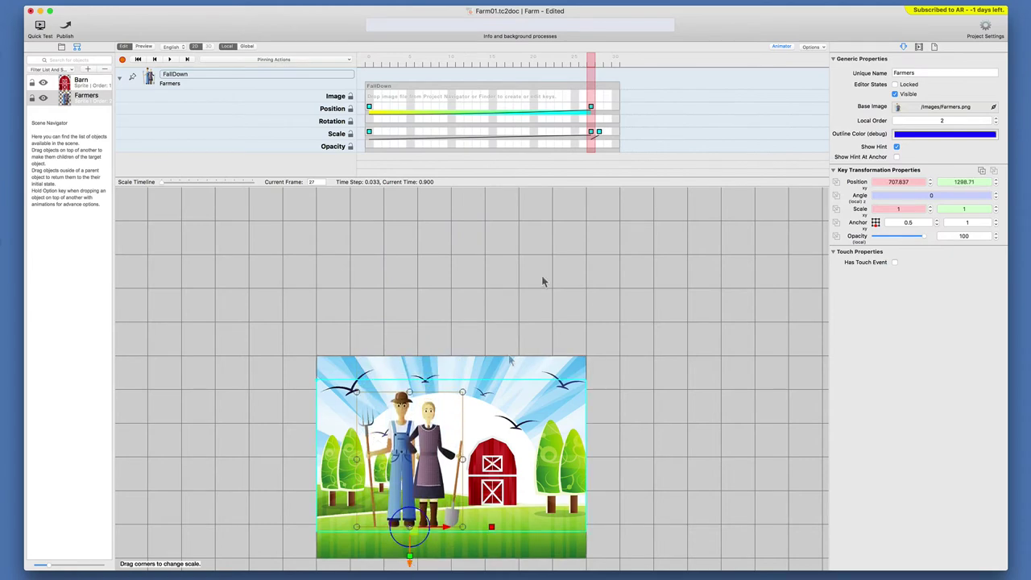
left_click(596, 61)
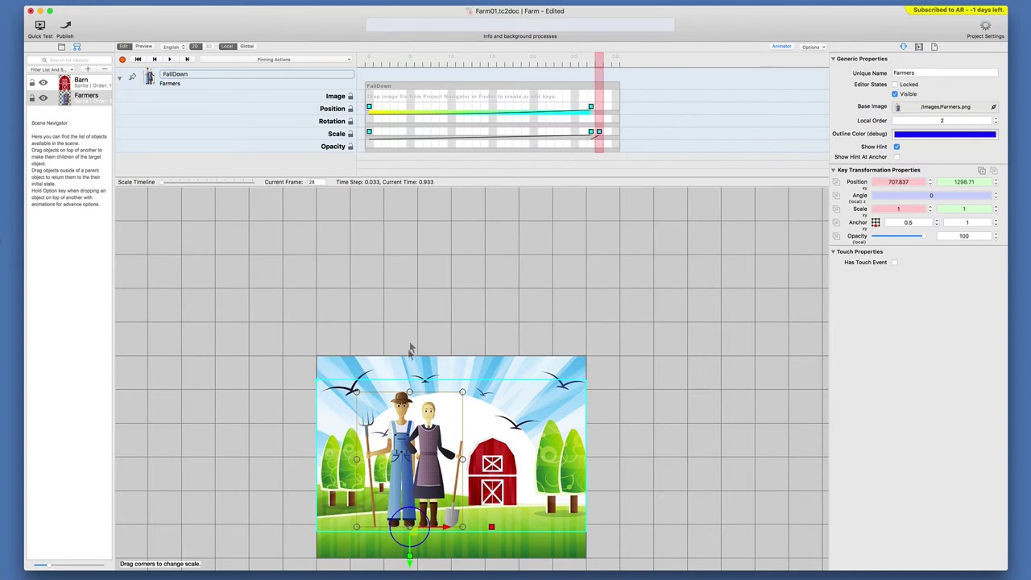
left_click_drag(410, 395, 410, 419)
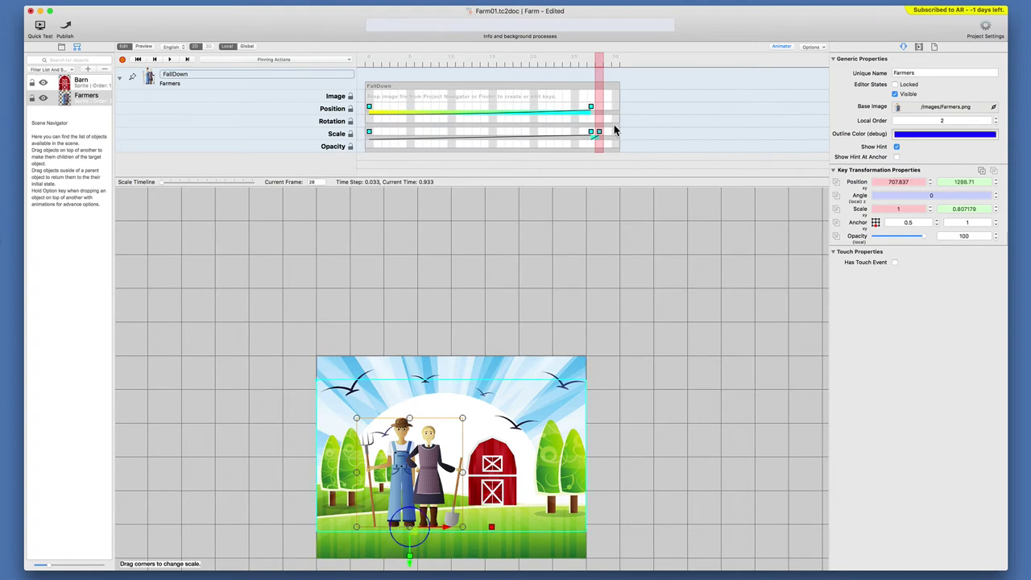
Add a frame-30 scale key that sets the farmers' vertical scale to exactly 1.
left_click(616, 63)
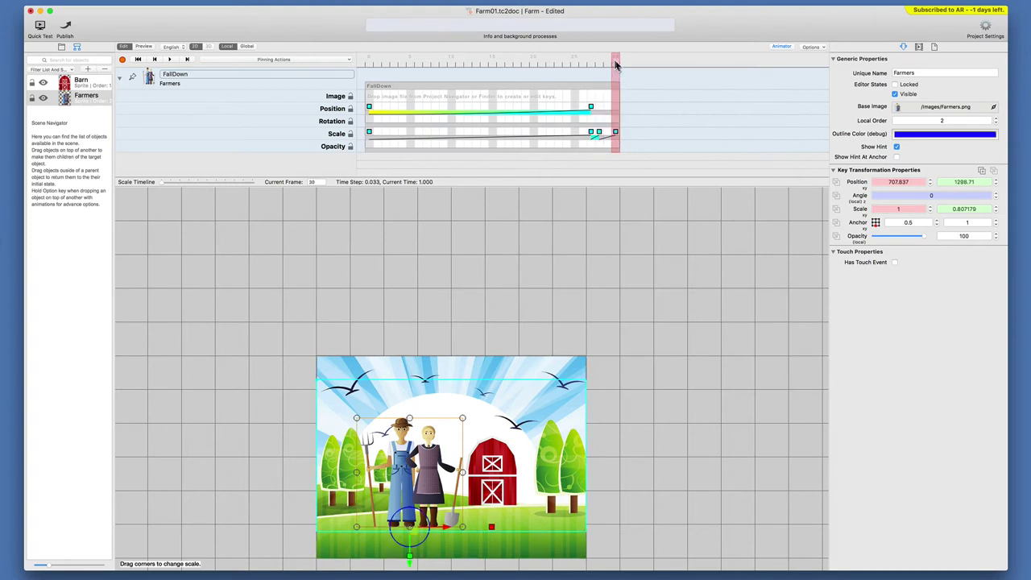
left_click(995, 206)
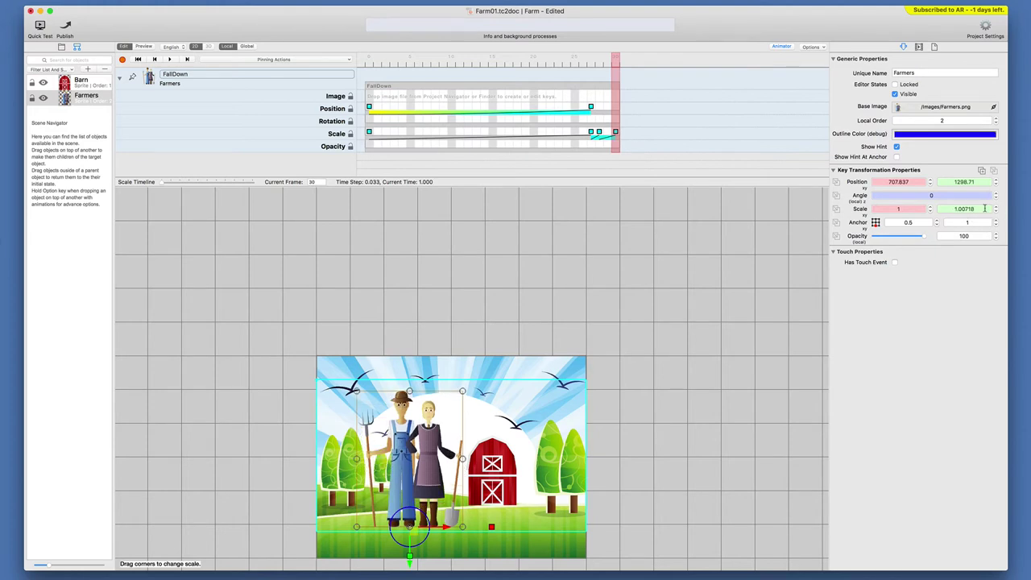
double_click(984, 208)
type("1")
key("Return")
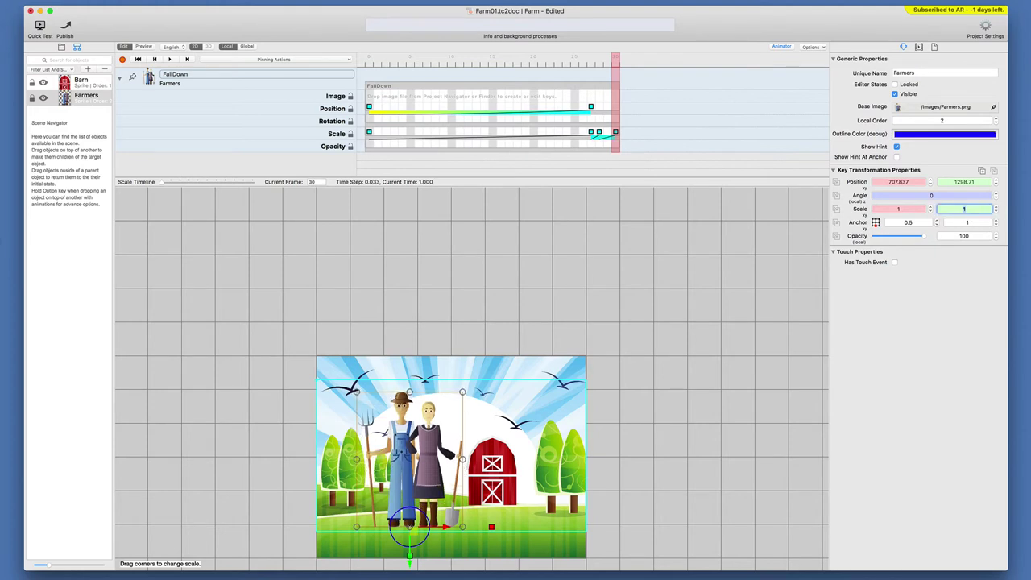
Play back FallDown, then deselect it to see the farmers' default position.
left_click(370, 60)
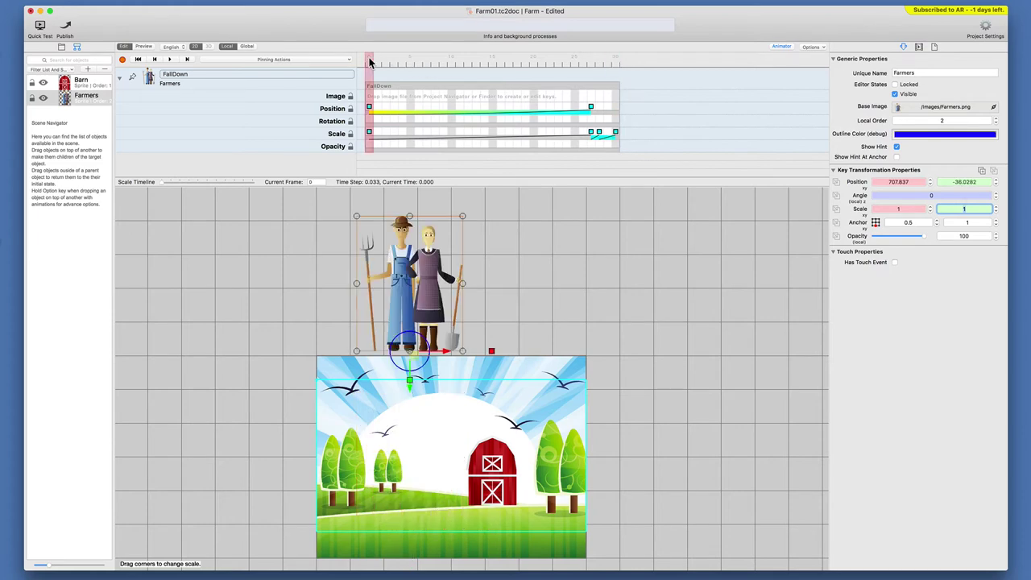
left_click(169, 59)
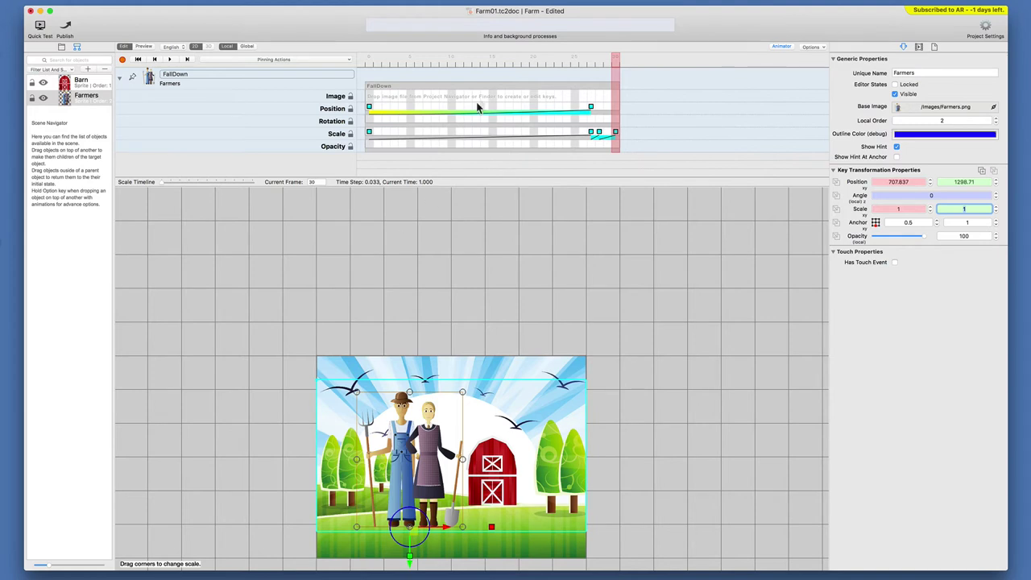
left_click(919, 47)
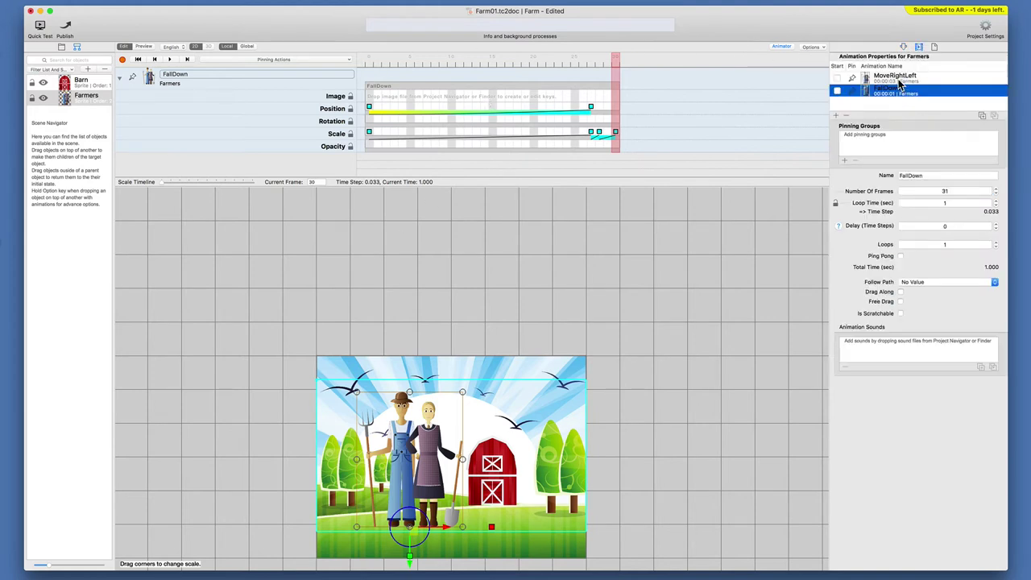
left_click(902, 110)
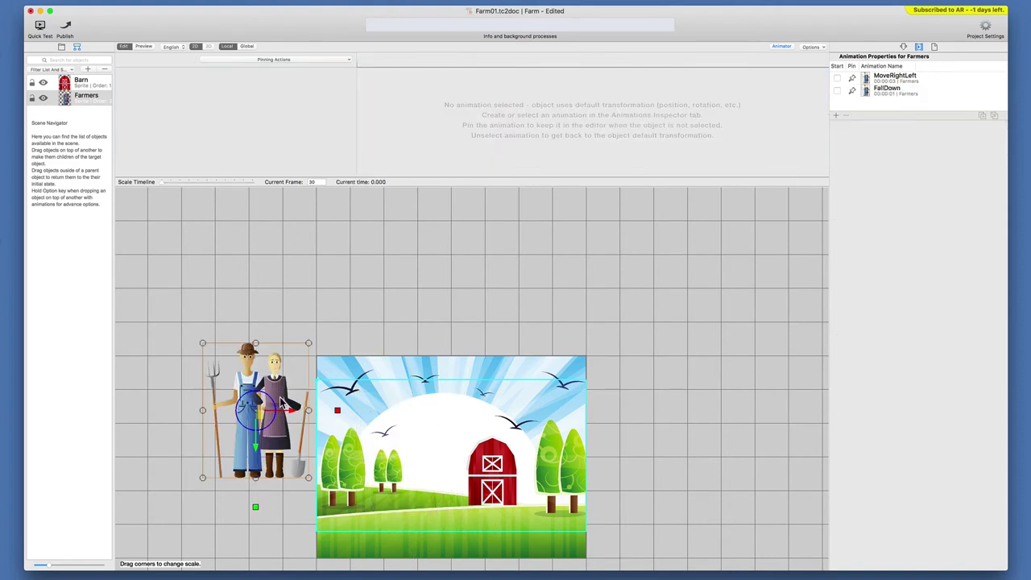
Scrub through MoveRightLeft and FallDown to preview the farmers' walk and fall.
left_click(896, 81)
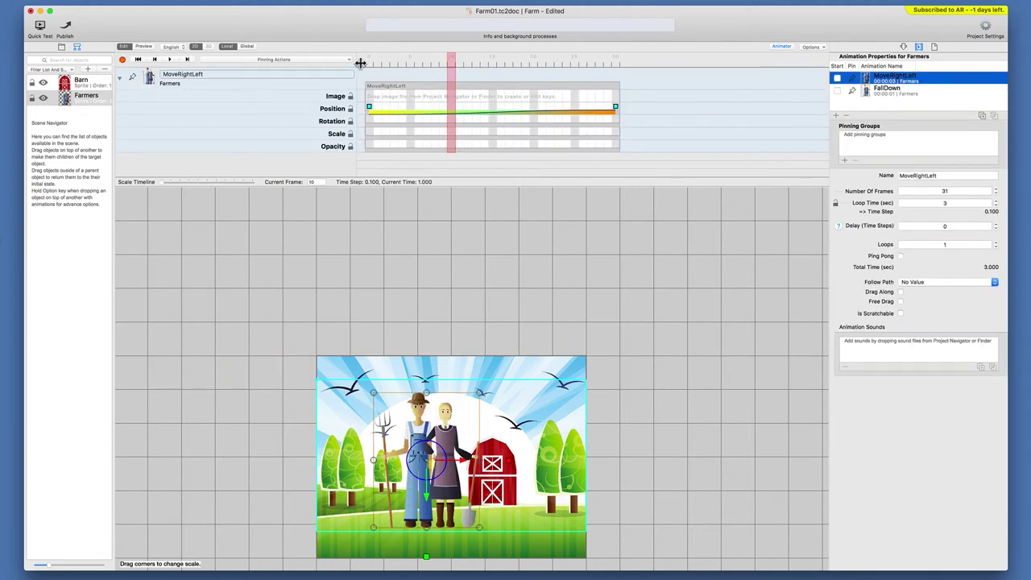
left_click(368, 64)
mouse_move(368, 63)
left_mouse_down()
mouse_move(542, 74)
mouse_move(295, 74)
left_mouse_up()
left_click(875, 91)
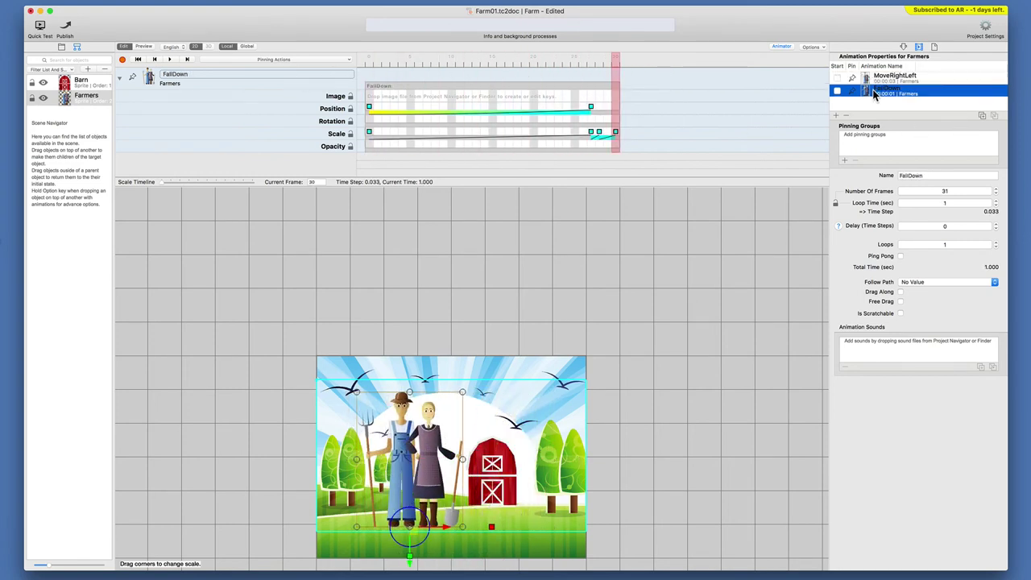
left_click(367, 62)
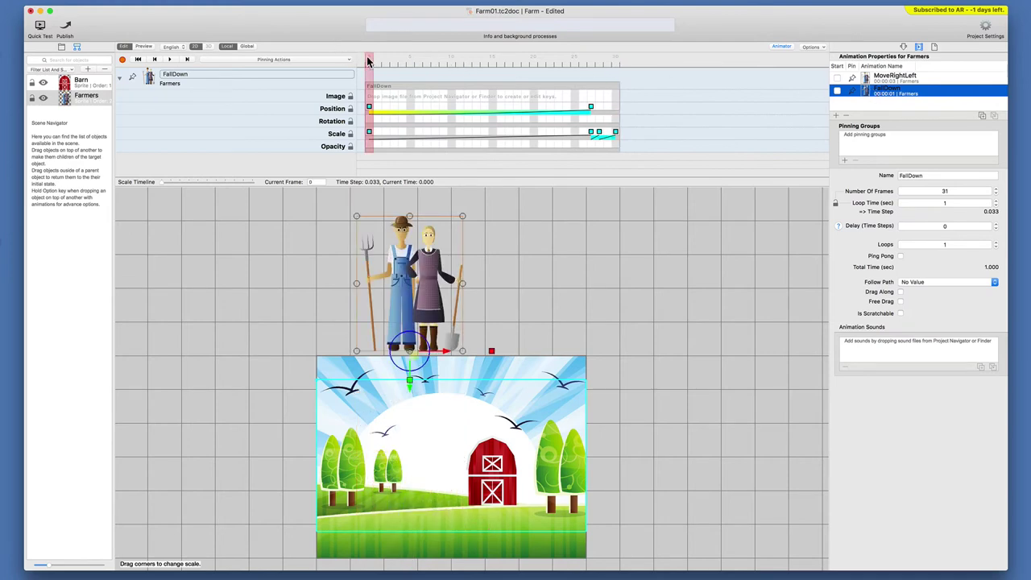
left_click_drag(368, 62, 651, 76)
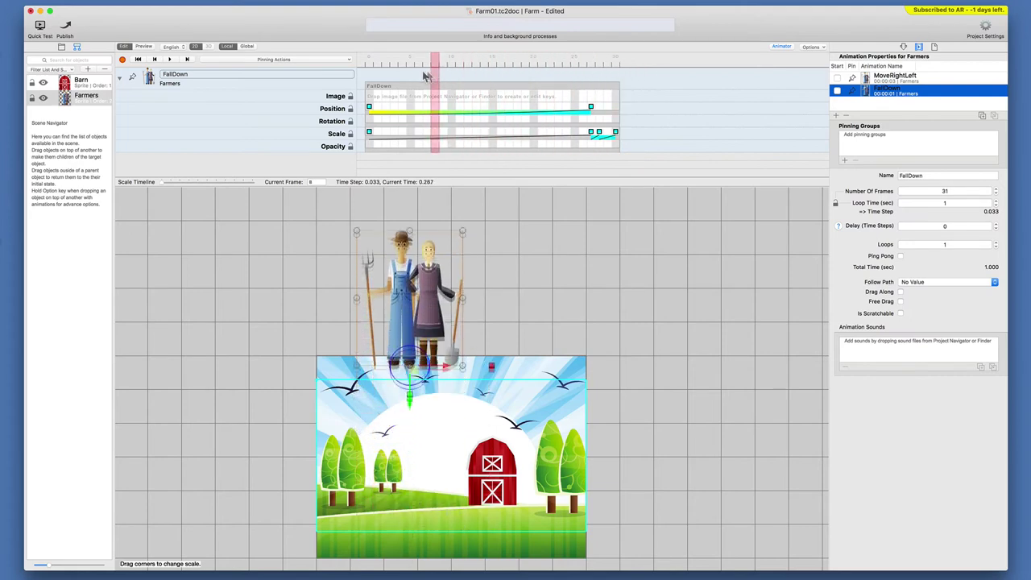
Deselect FallDown, leaving the farmers' animation list shown with nothing active.
left_click(882, 105)
left_click(903, 46)
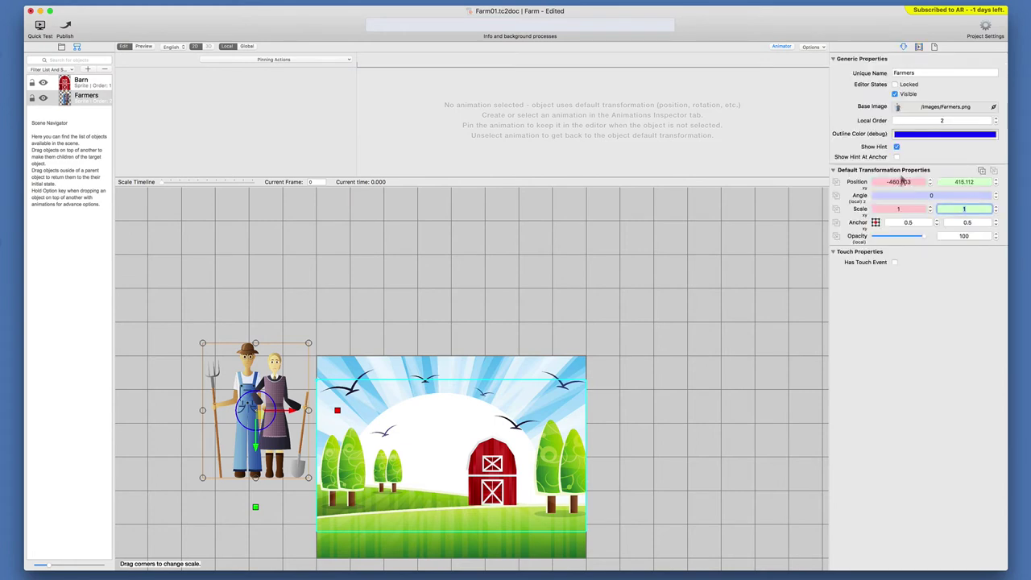
left_click(919, 47)
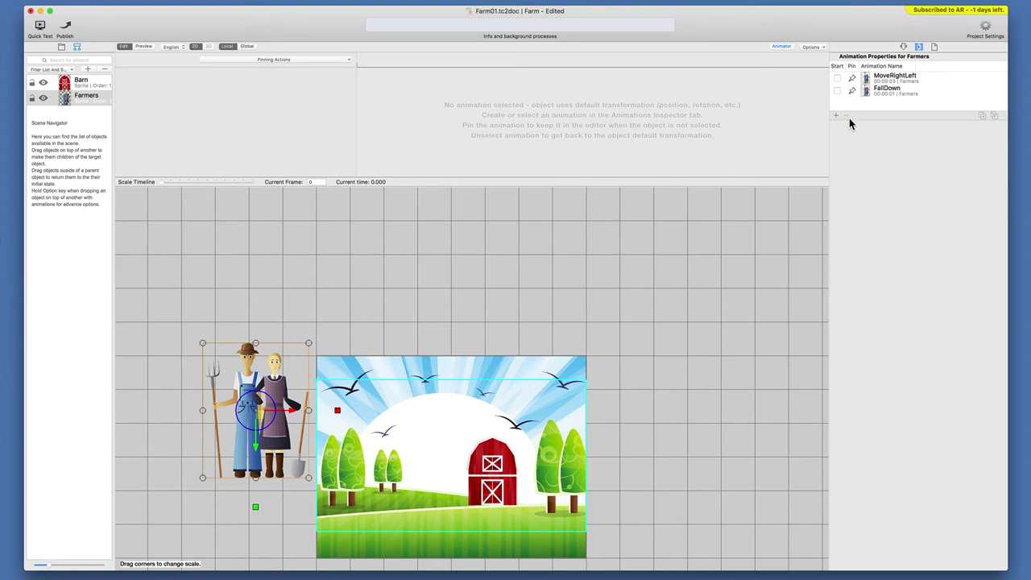
Select FallDown and scrub through the farmers' fall.
left_click(882, 95)
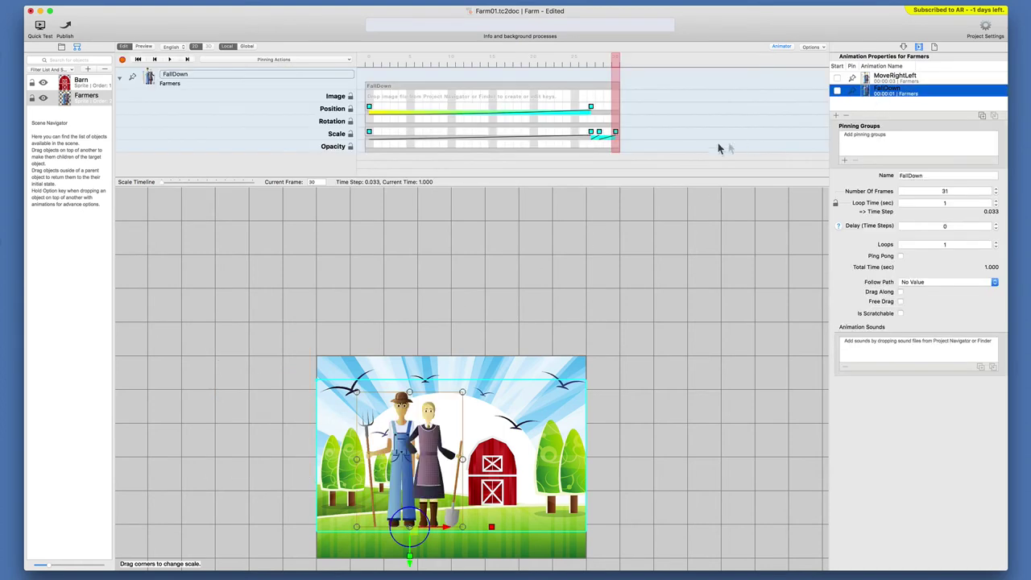
left_click(368, 64)
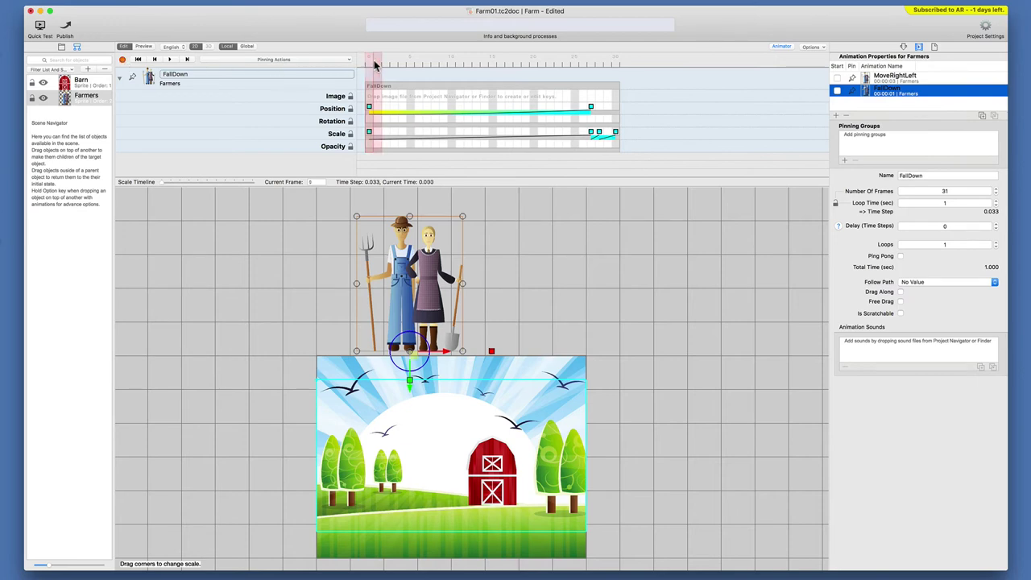
left_click_drag(369, 65, 592, 60)
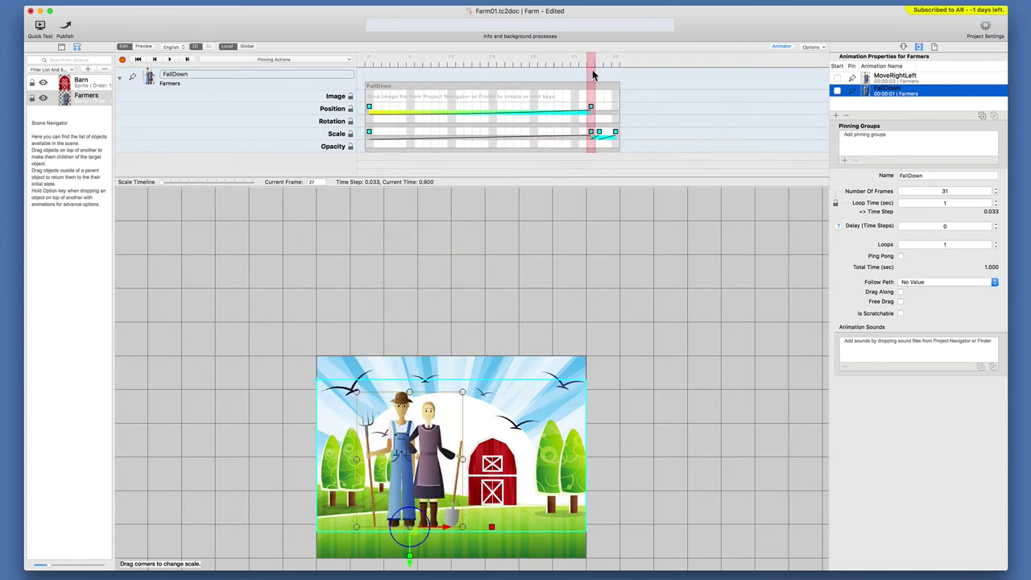
left_click_drag(592, 66, 360, 72)
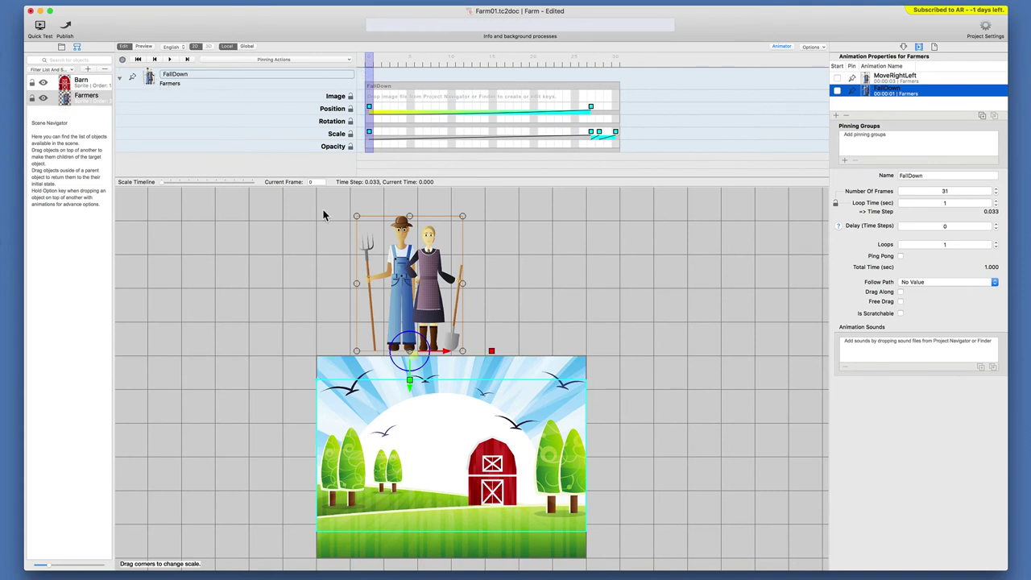
Try shifting the farmers right, then move them back left and recheck the fall.
left_click_drag(401, 283, 512, 288)
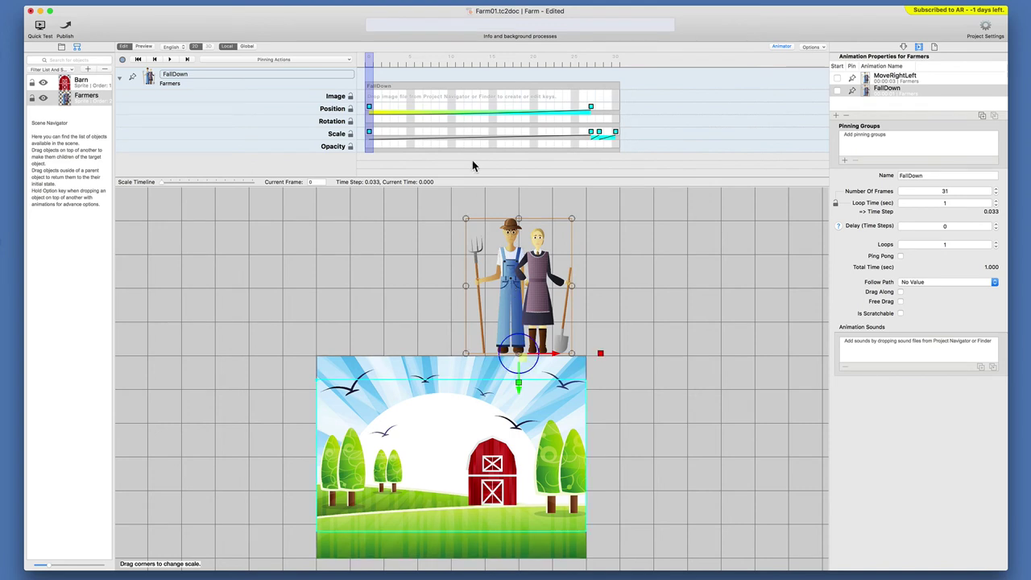
mouse_move(369, 64)
left_mouse_down()
mouse_move(635, 81)
mouse_move(468, 75)
mouse_move(669, 74)
mouse_move(348, 62)
mouse_move(594, 70)
mouse_move(372, 74)
left_mouse_up()
left_click_drag(522, 301, 396, 293)
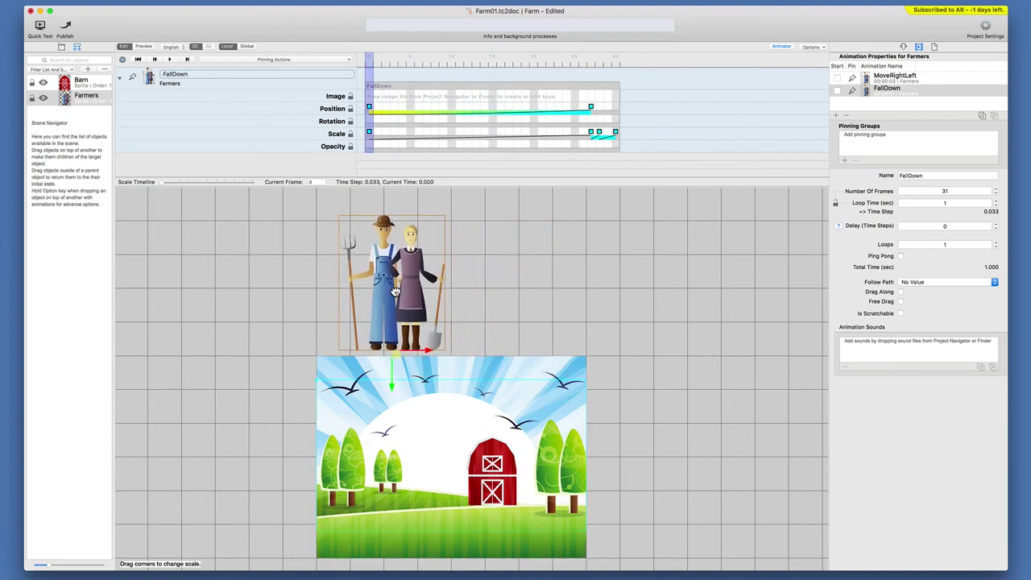
left_click(379, 133)
mouse_move(371, 66)
left_mouse_down()
mouse_move(659, 75)
mouse_move(498, 66)
mouse_move(355, 75)
left_mouse_up()
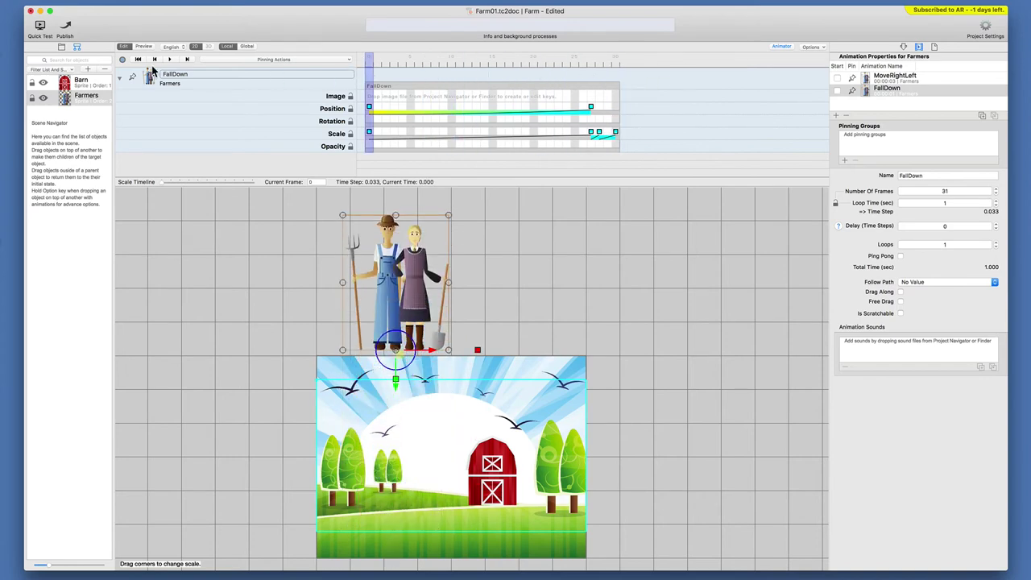
With recording on, move the farmers' frame-0 start position right and scrub to check.
left_click(122, 60)
left_click_drag(400, 276, 522, 276)
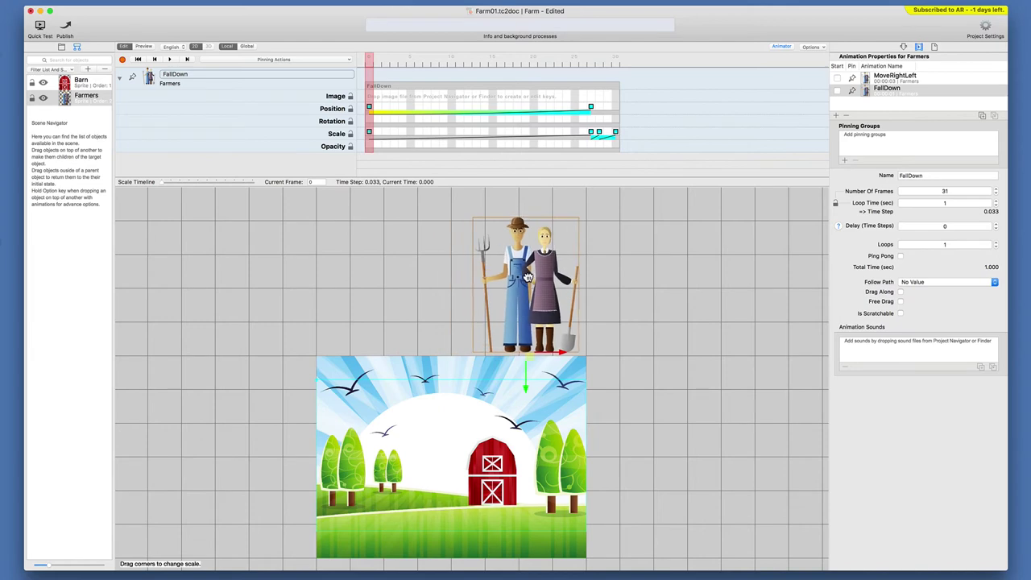
mouse_move(371, 66)
left_mouse_down()
mouse_move(450, 66)
mouse_move(364, 66)
left_mouse_up()
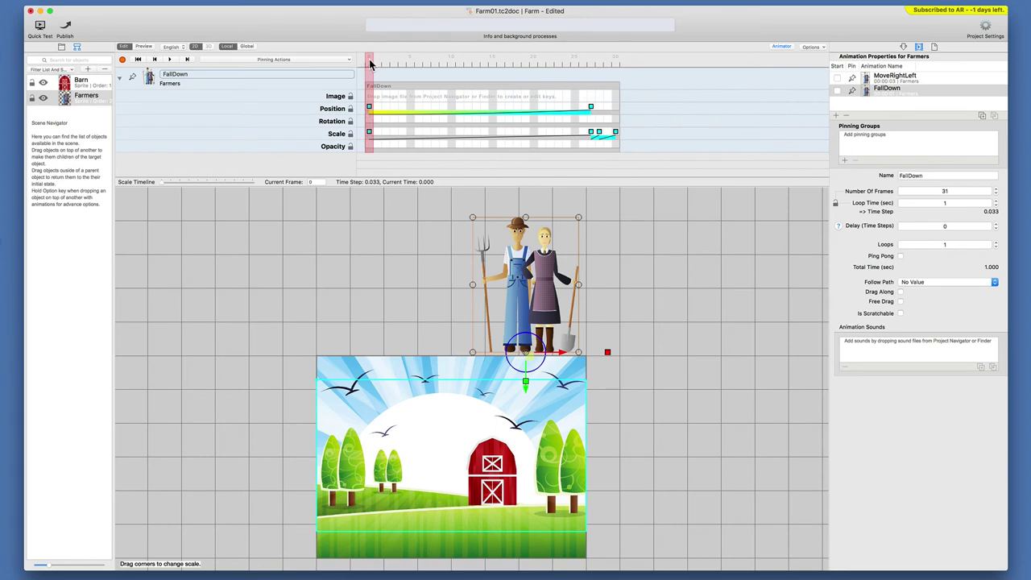
mouse_move(371, 65)
left_mouse_down()
mouse_move(682, 71)
mouse_move(544, 80)
left_mouse_up()
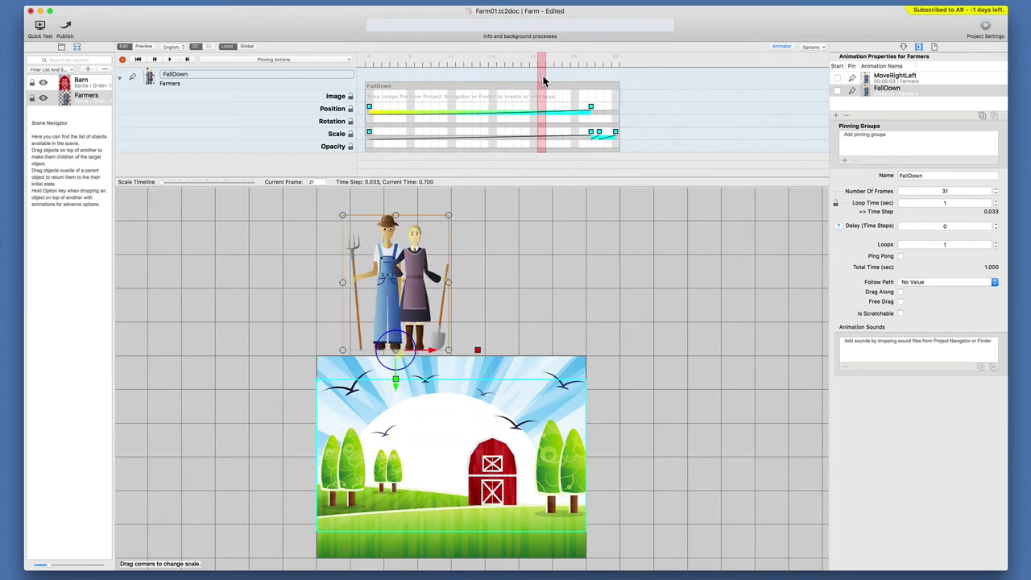
left_click_drag(543, 81, 370, 77)
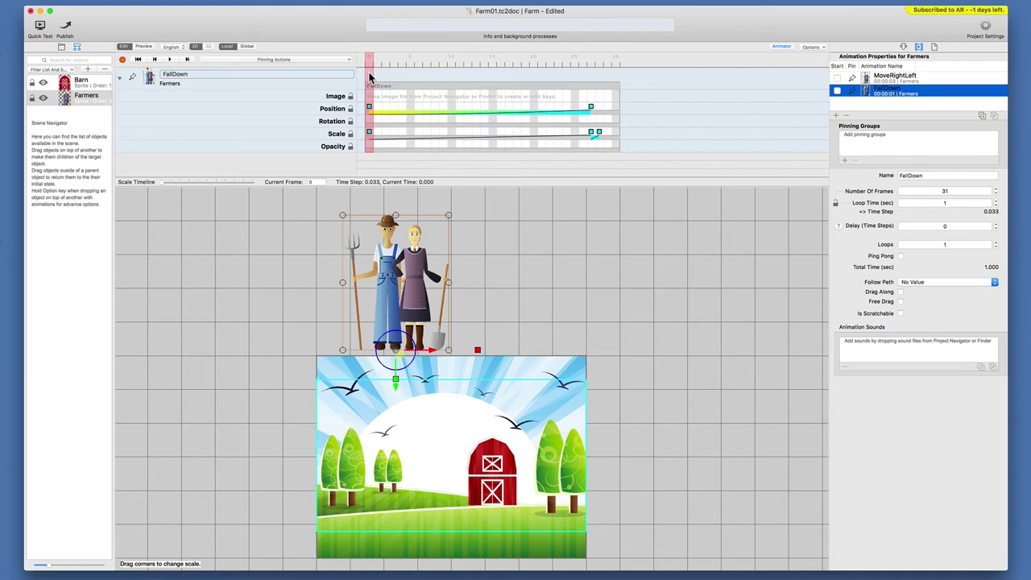
Scrub MoveRightLeft and drag its end position key from frame 30 to frame 11.
left_click(887, 79)
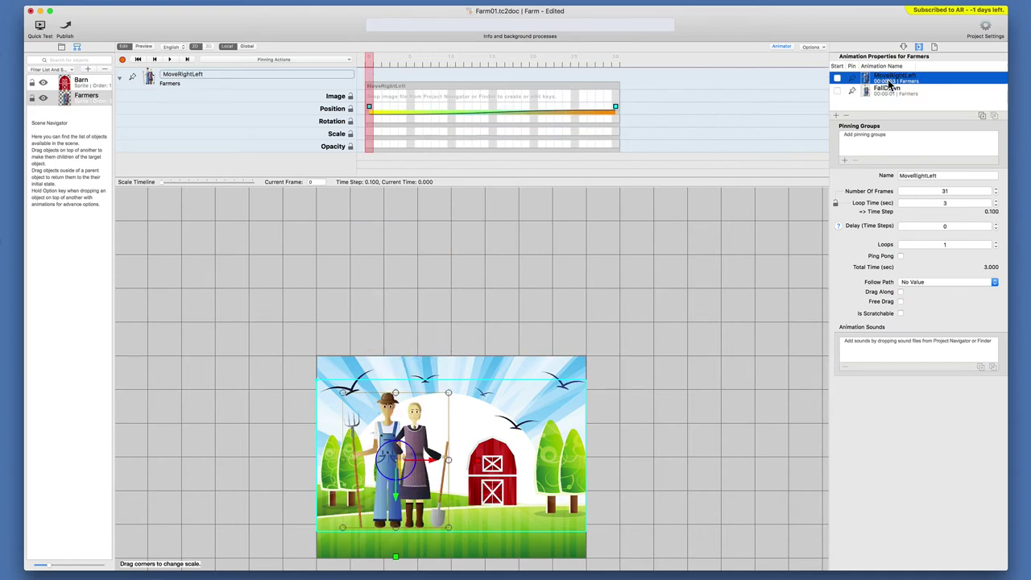
mouse_move(371, 65)
left_mouse_down()
mouse_move(554, 66)
mouse_move(369, 66)
left_mouse_up()
left_click(459, 64)
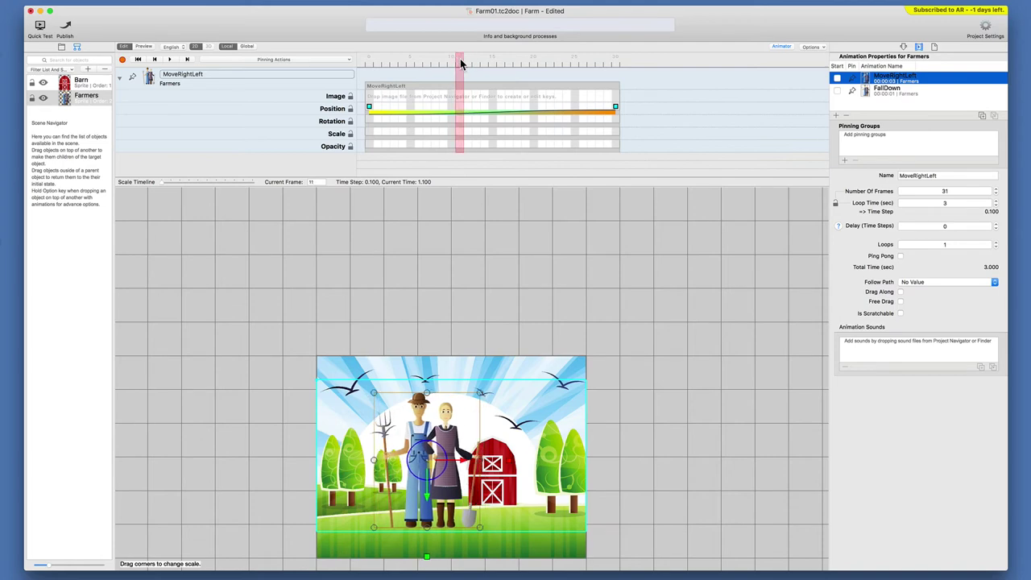
left_click_drag(461, 64, 369, 64)
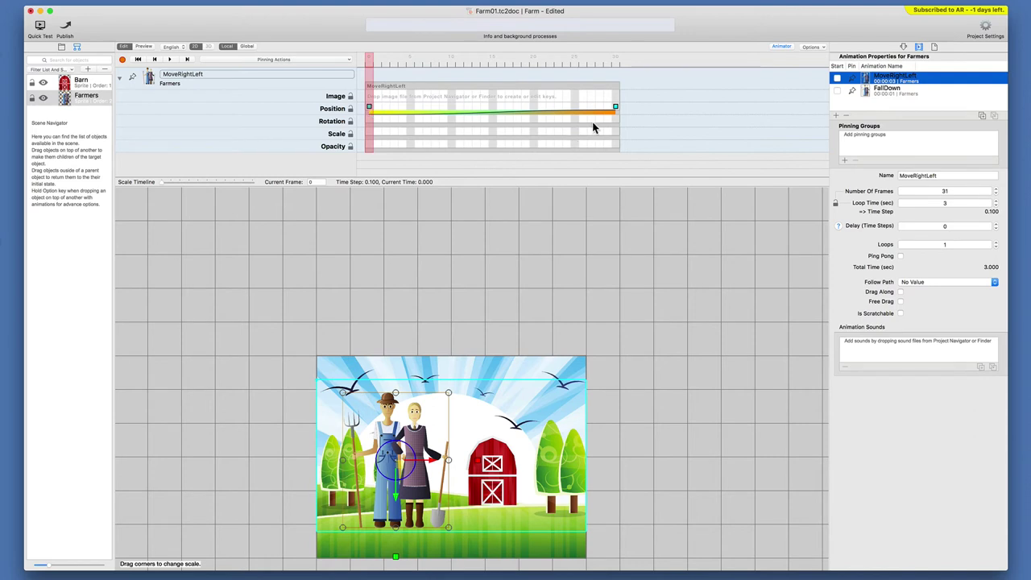
left_click_drag(600, 112, 460, 117)
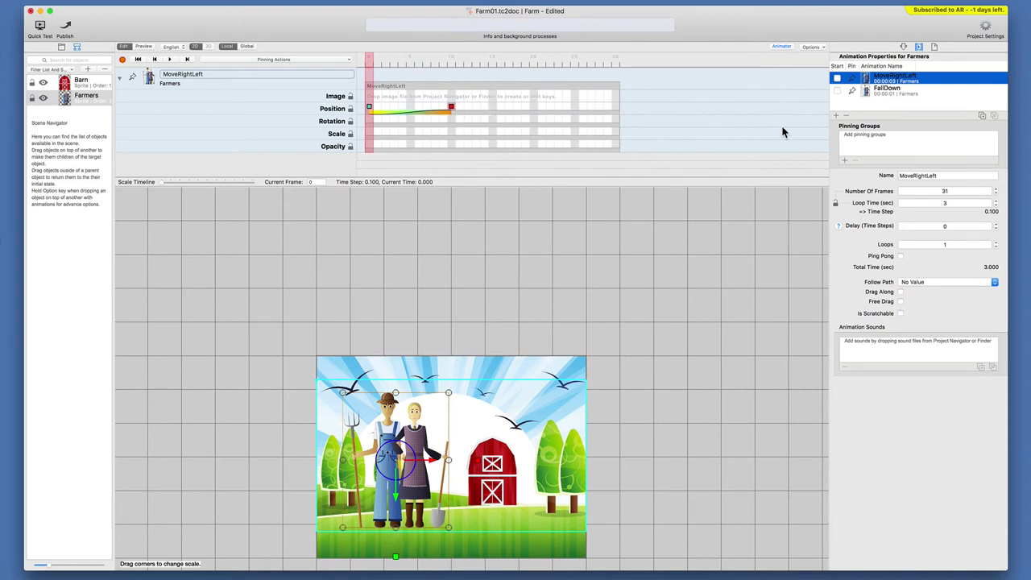
Set MoveRightLeft's frame count to 11, then scrub and play the shortened animation.
double_click(963, 191)
type("11")
key("Return")
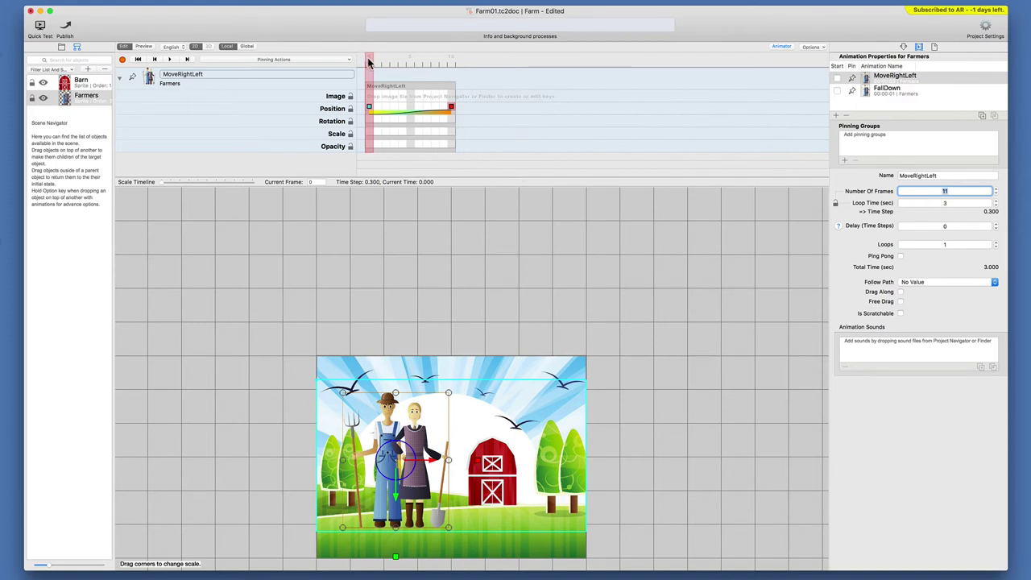
mouse_move(370, 63)
left_mouse_down()
mouse_move(448, 63)
mouse_move(366, 62)
left_mouse_up()
left_click(172, 60)
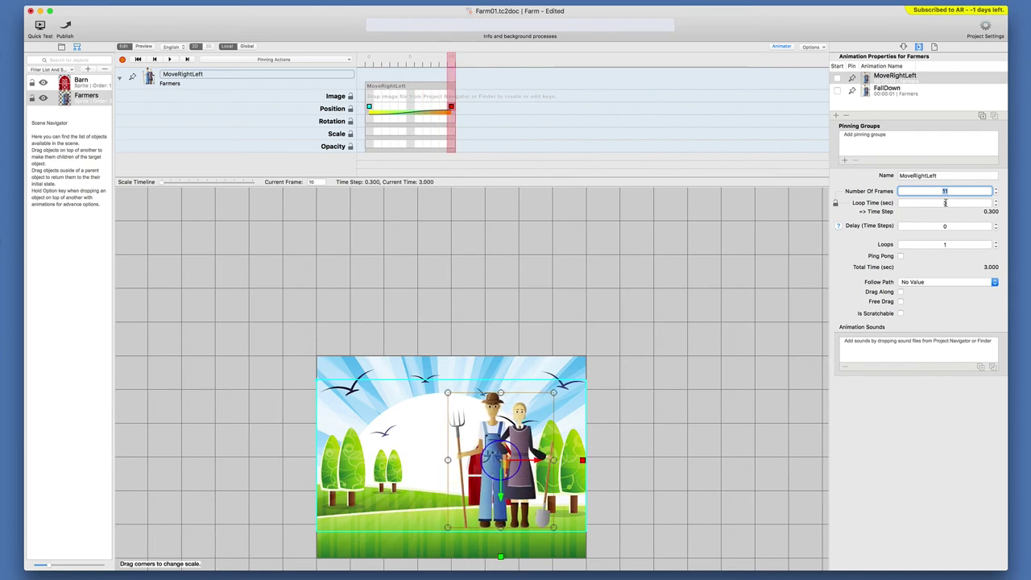
left_click(369, 61)
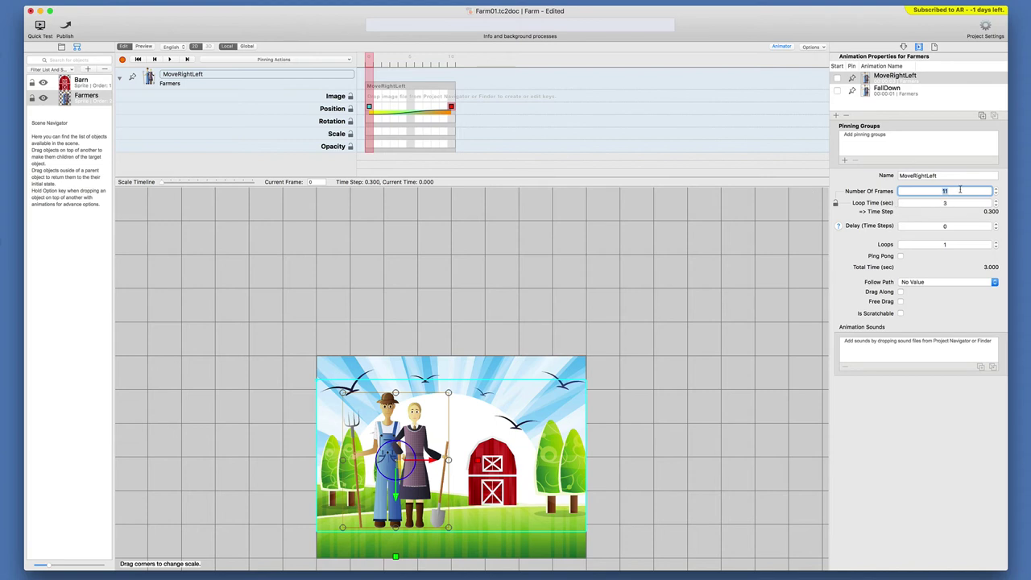
type("31")
Restore MoveRightLeft to 31 frames and drag its position end key to frame 30.
key("Return")
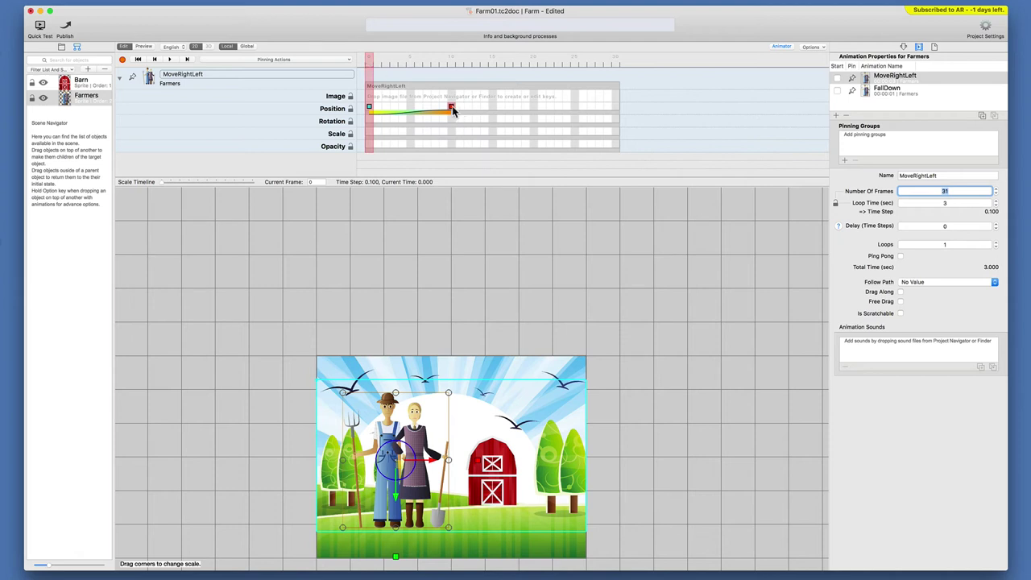
mouse_move(451, 107)
left_mouse_down()
mouse_move(615, 107)
mouse_move(451, 107)
left_mouse_up()
mouse_move(370, 62)
left_mouse_down()
mouse_move(444, 63)
mouse_move(366, 62)
left_mouse_up()
left_click(170, 60)
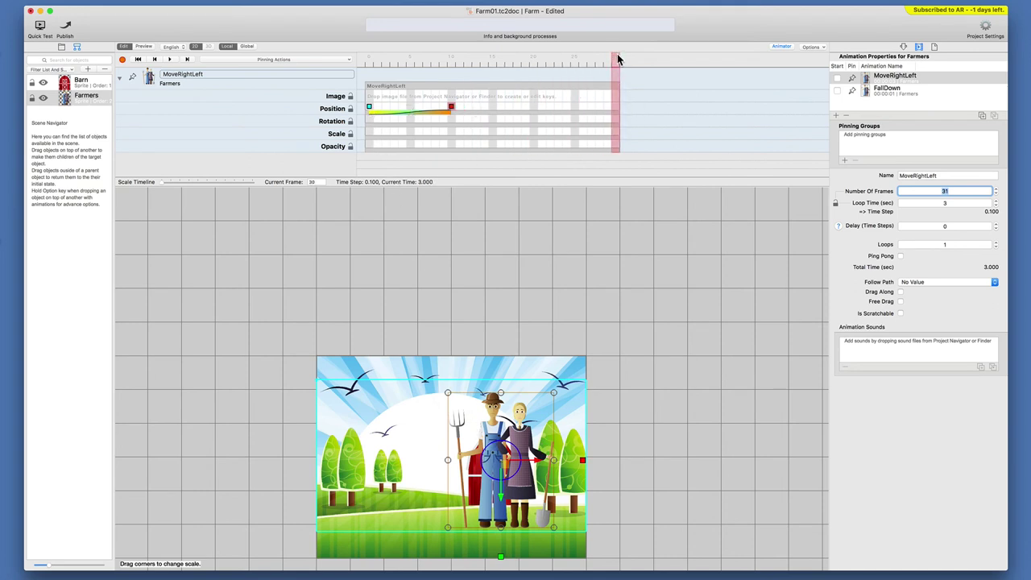
left_click_drag(616, 58, 368, 64)
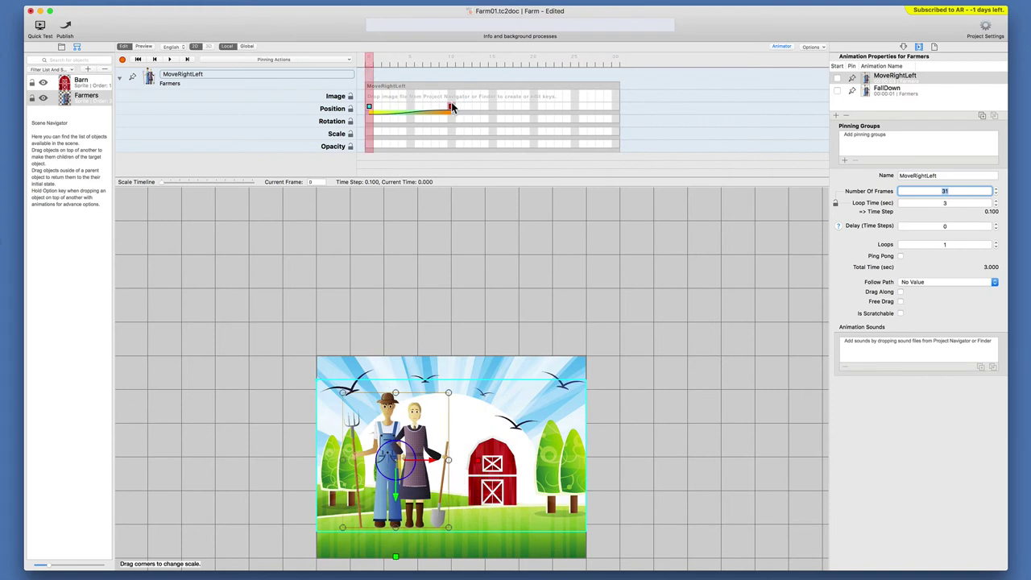
left_click_drag(452, 107, 616, 110)
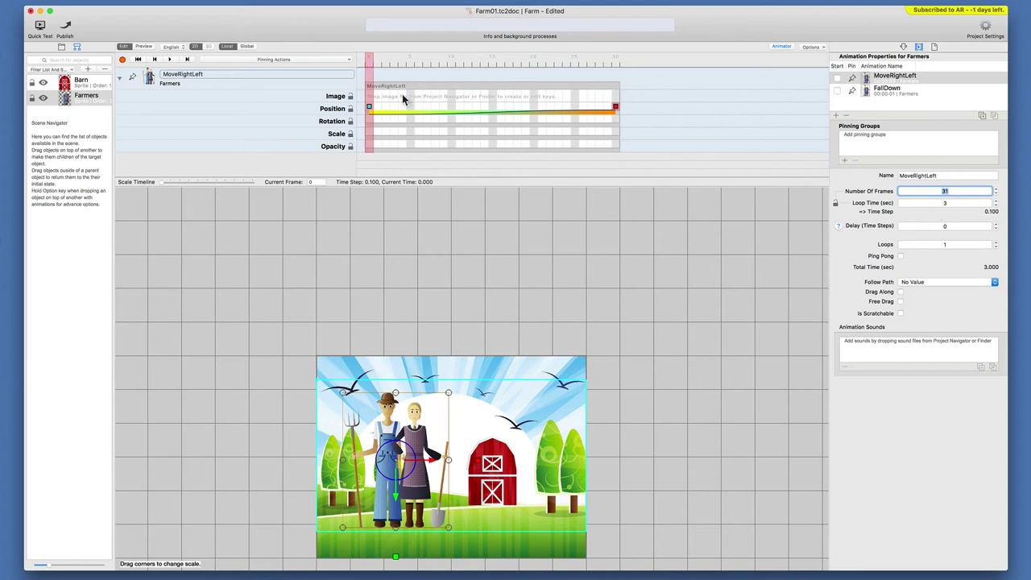
mouse_move(373, 65)
left_mouse_down()
mouse_move(441, 73)
mouse_move(360, 70)
left_mouse_up()
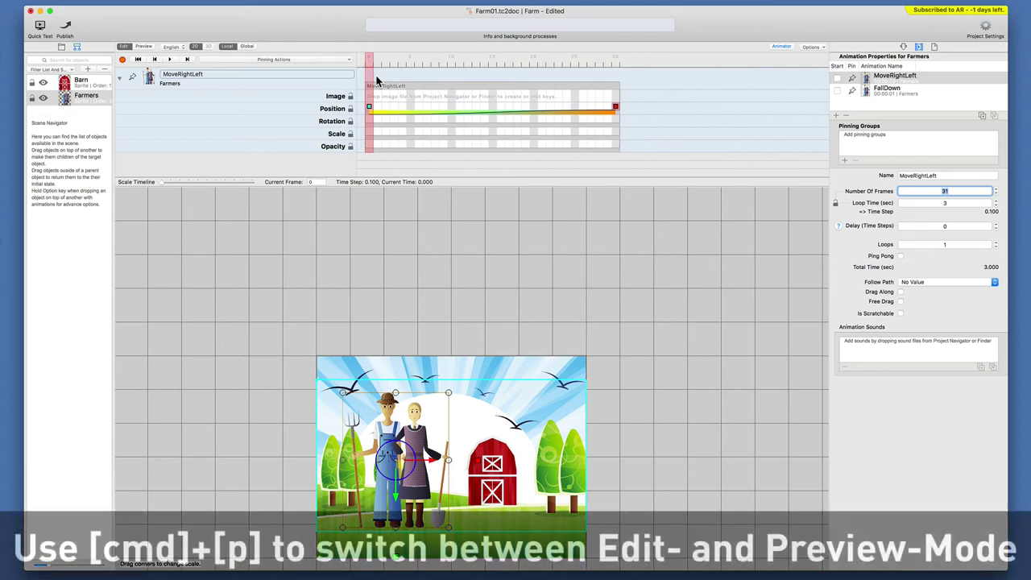
Preview the scene, then deselect MoveRightLeft and zoom out to show the farmers off-stage left.
left_click(145, 48)
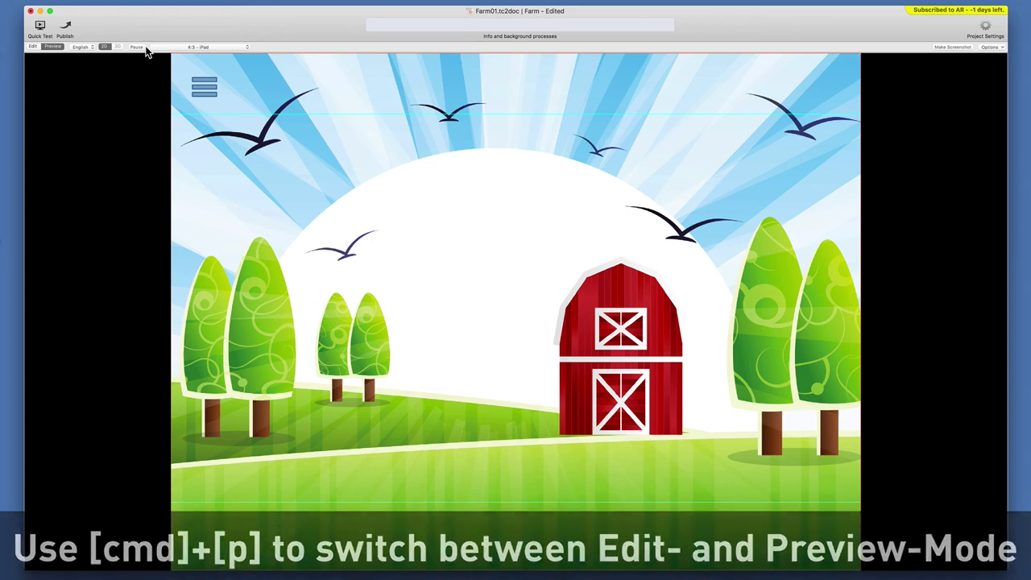
key("super+p")
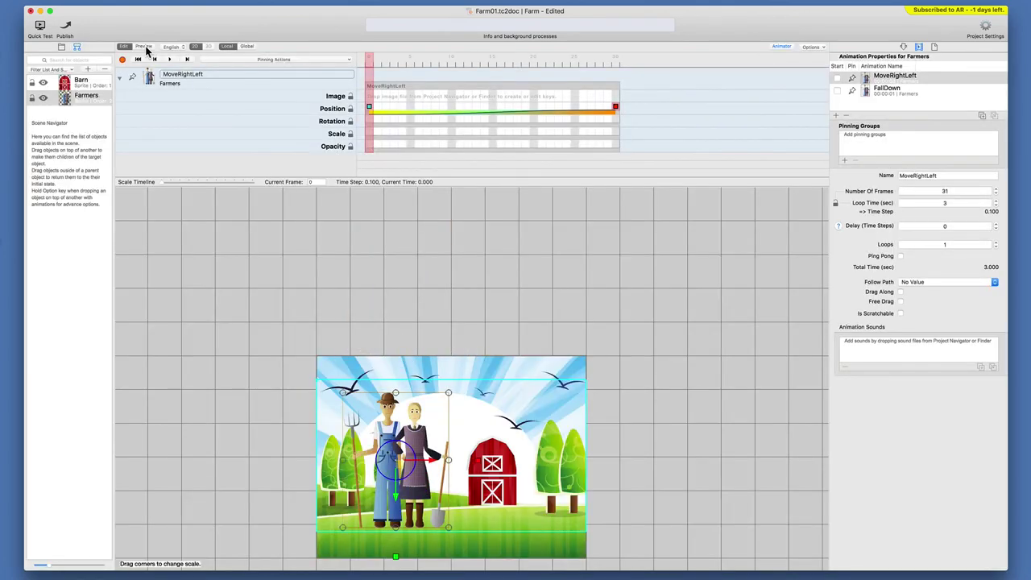
left_click(916, 105)
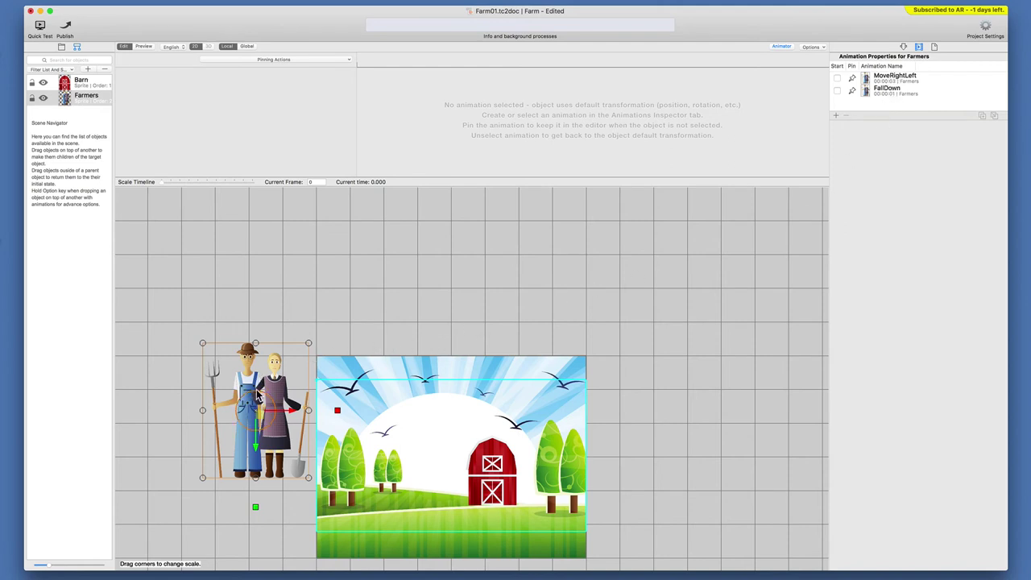
scroll(419, 416, "up", 1)
scroll(420, 416, "up", 3)
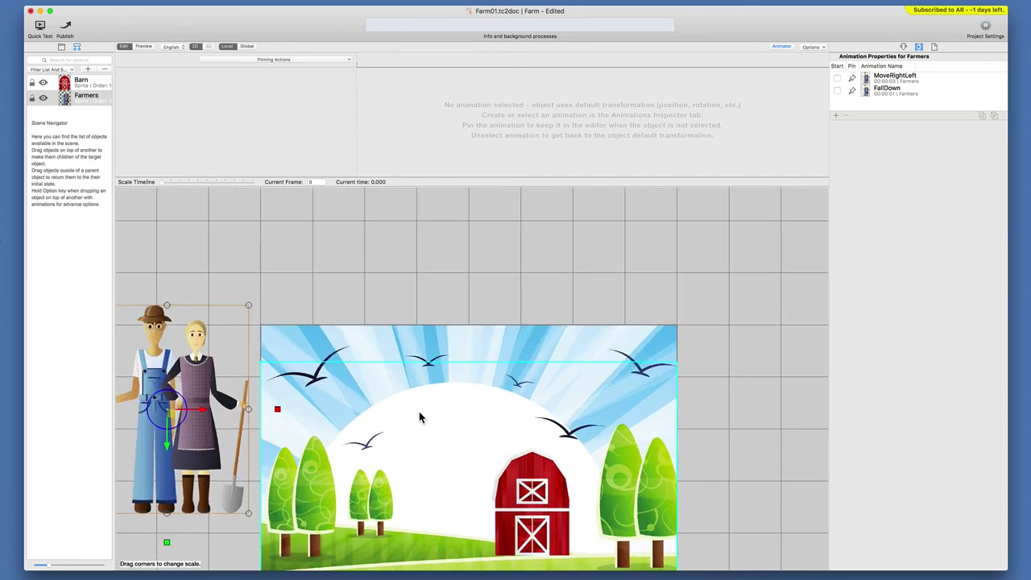
scroll(422, 407, "up", 3)
mouse_move(425, 395)
left_mouse_down()
mouse_move(451, 324)
mouse_move(455, 340)
left_mouse_up()
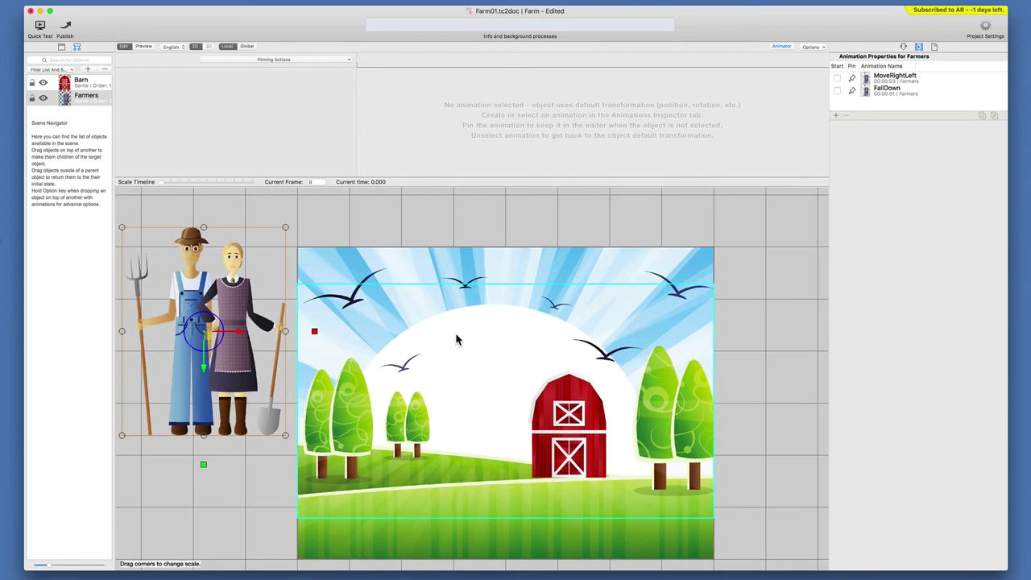
Tick FallDown's Start checkbox and preview the scene to test it.
left_click(896, 94)
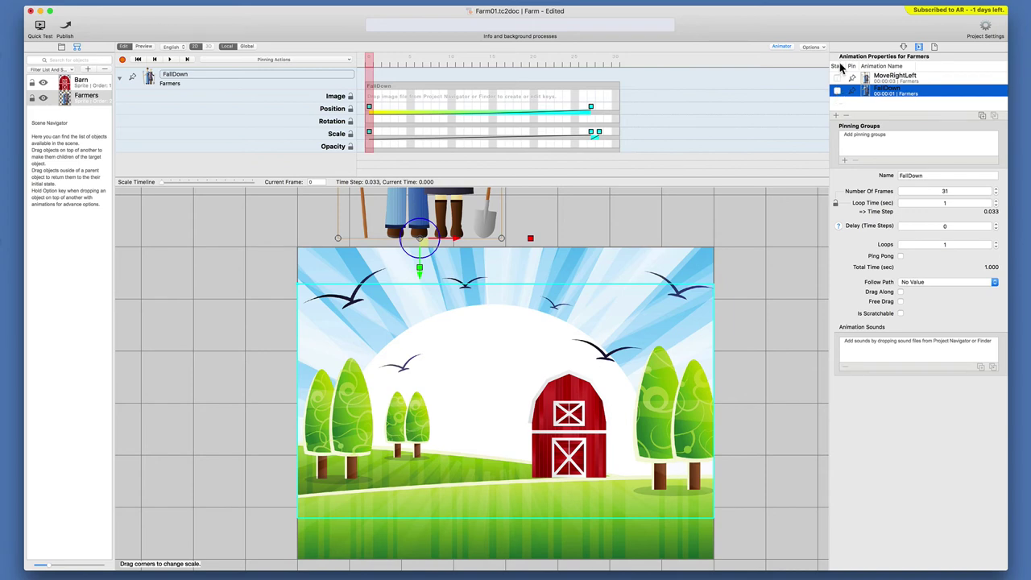
left_click(837, 90)
key("super+p")
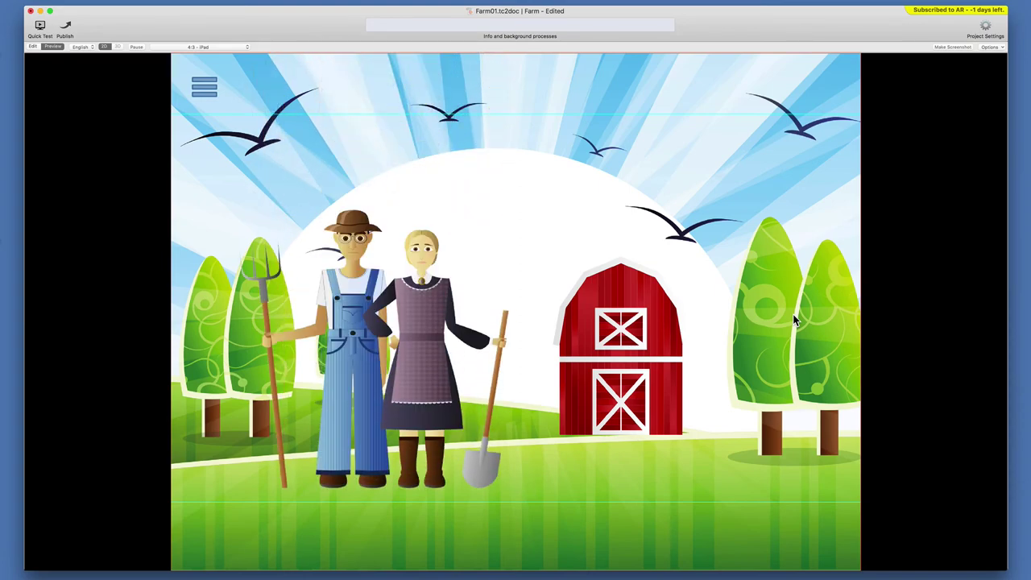
key("super+e")
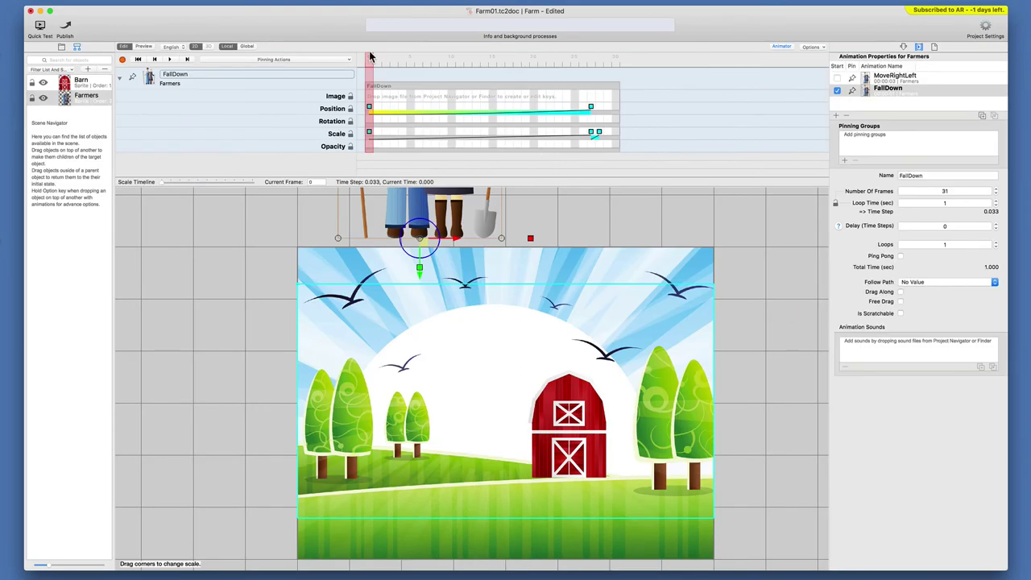
At FallDown's last frame, set the farmers' Scale y to 1, then preview the scene.
left_click_drag(369, 61, 620, 75)
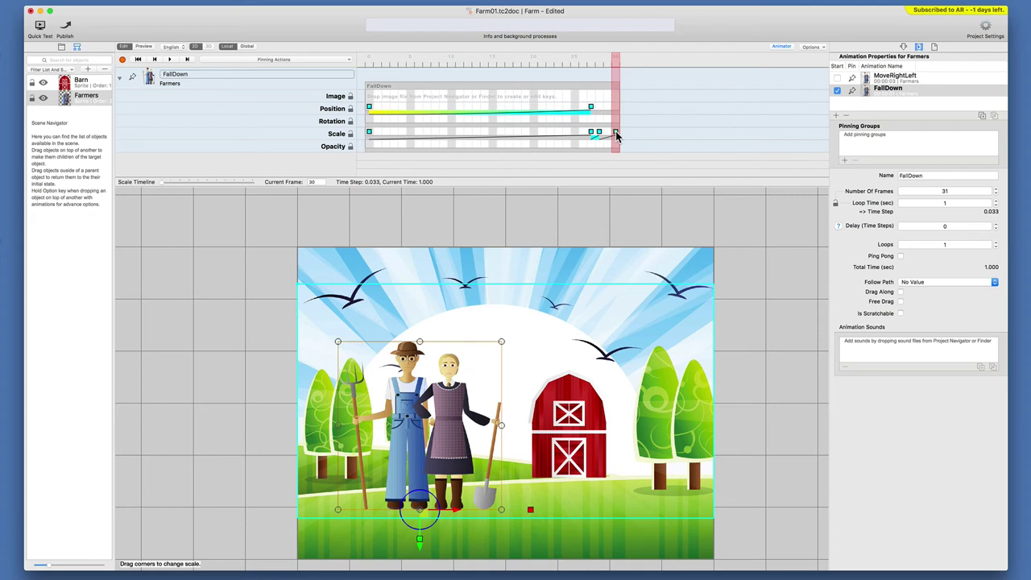
left_click(903, 46)
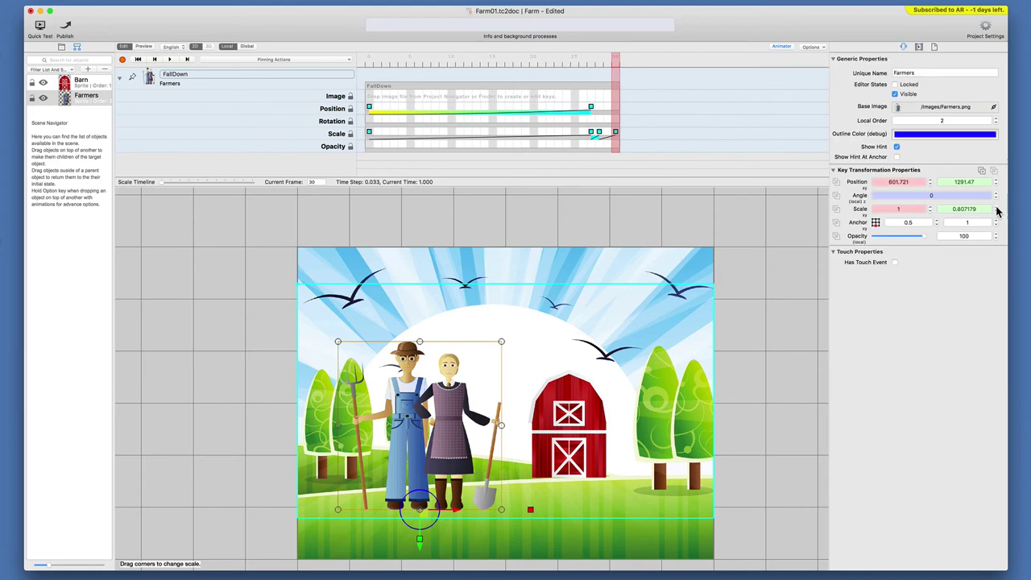
left_click(980, 208)
type("1")
key("Return")
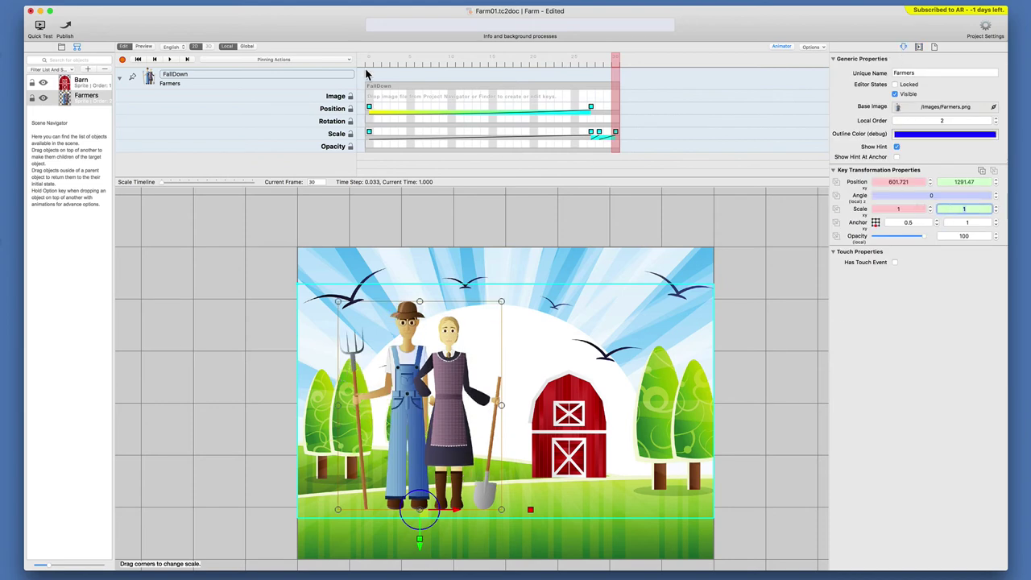
left_click(369, 62)
key("super+r")
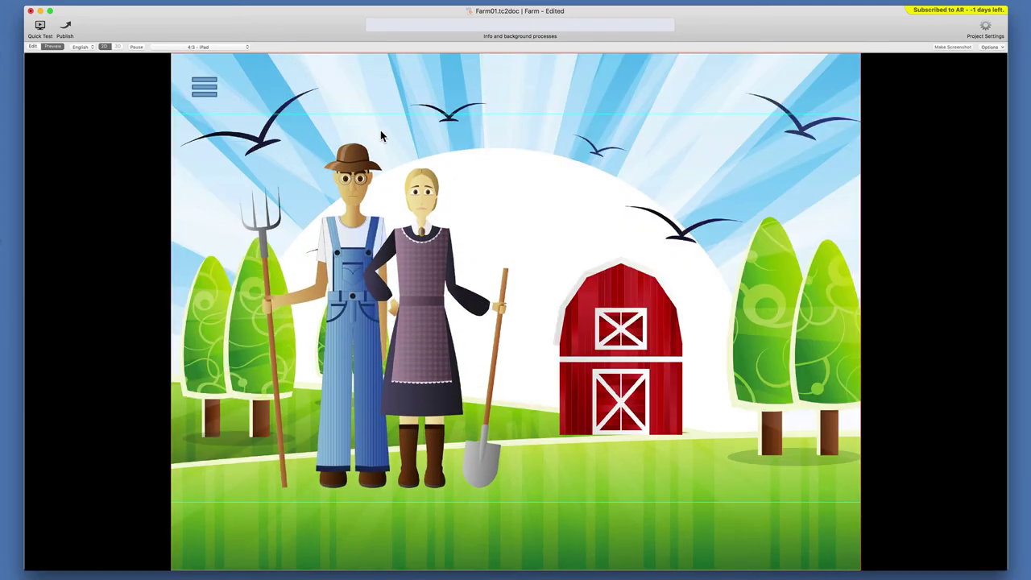
key("super+r")
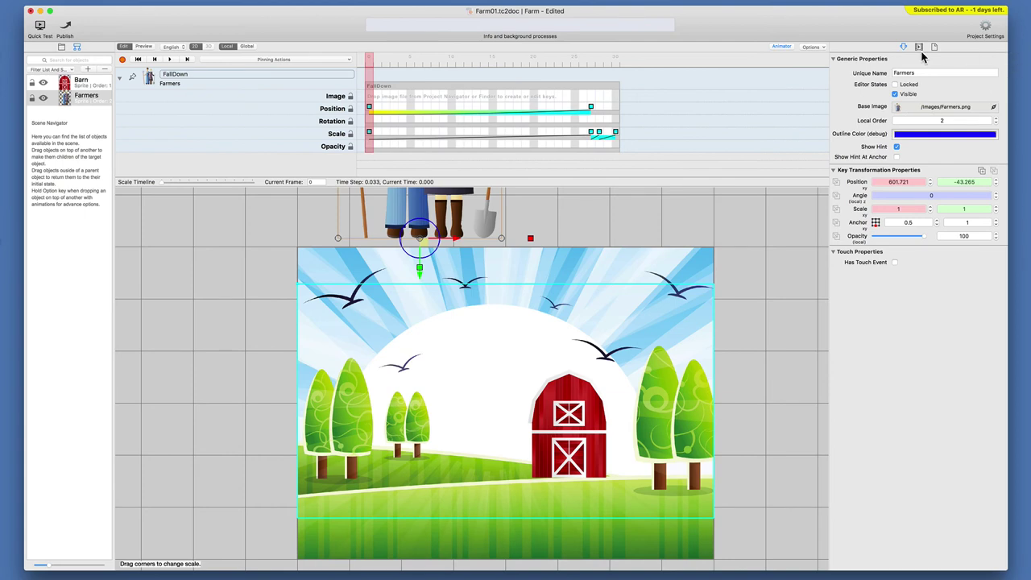
Move the Start tick from FallDown to MoveRightLeft and preview the farmers walking right.
left_click(919, 48)
left_click(838, 91)
left_click(838, 78)
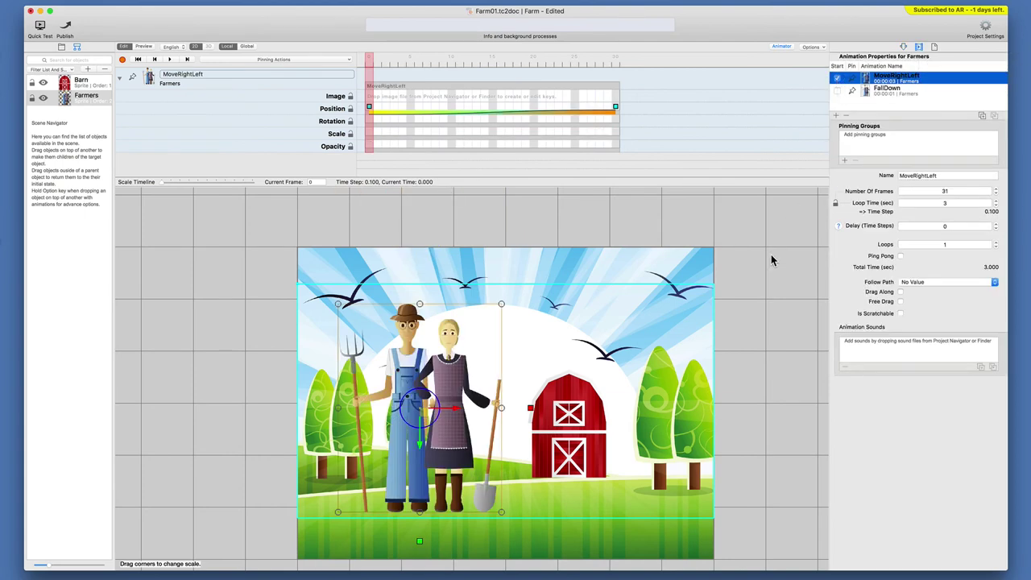
key("super+r")
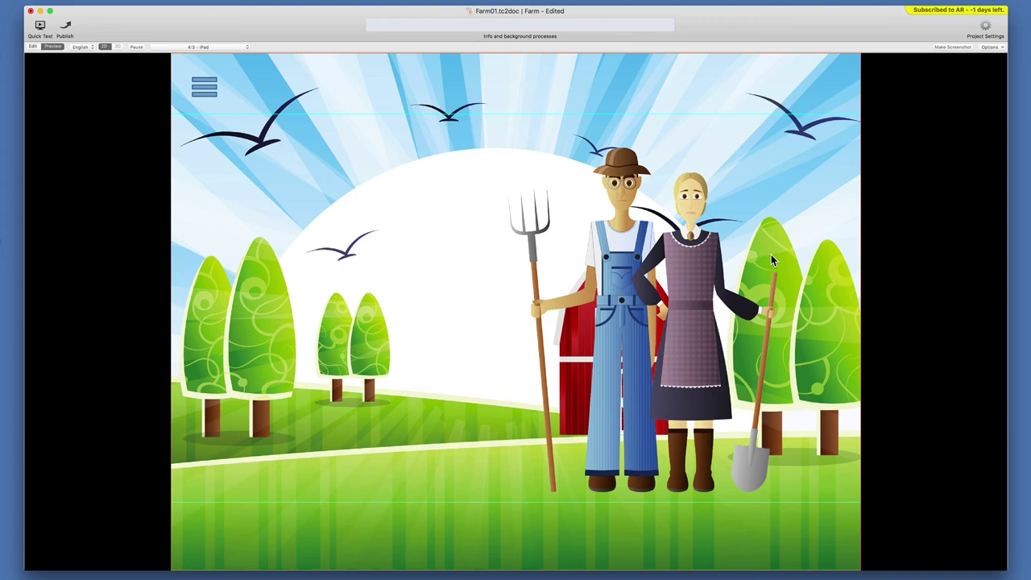
key("super+r")
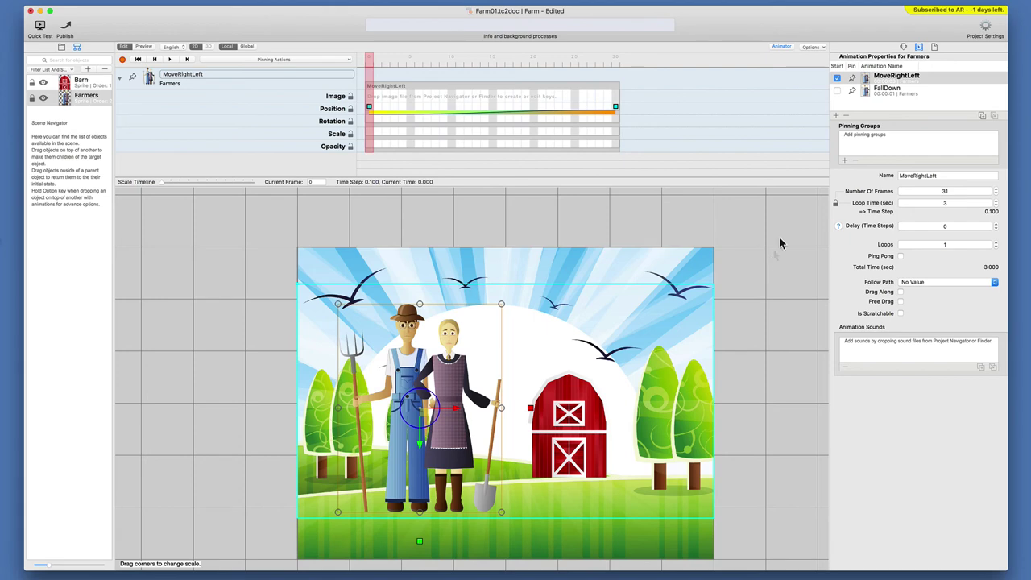
left_click(896, 80)
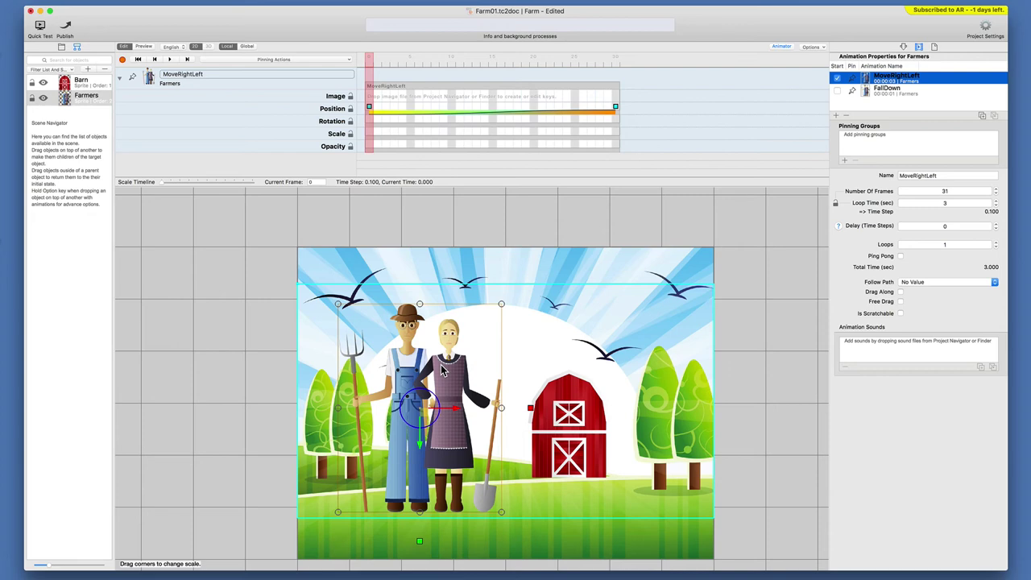
Select the Barn and add a new animation to it named Rotation.
left_click(371, 77)
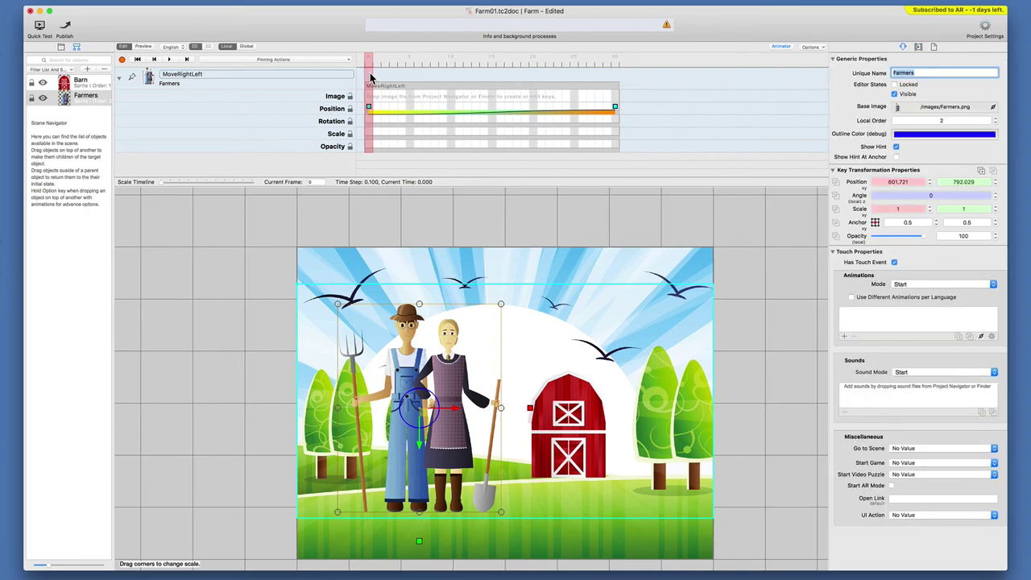
left_click(563, 431)
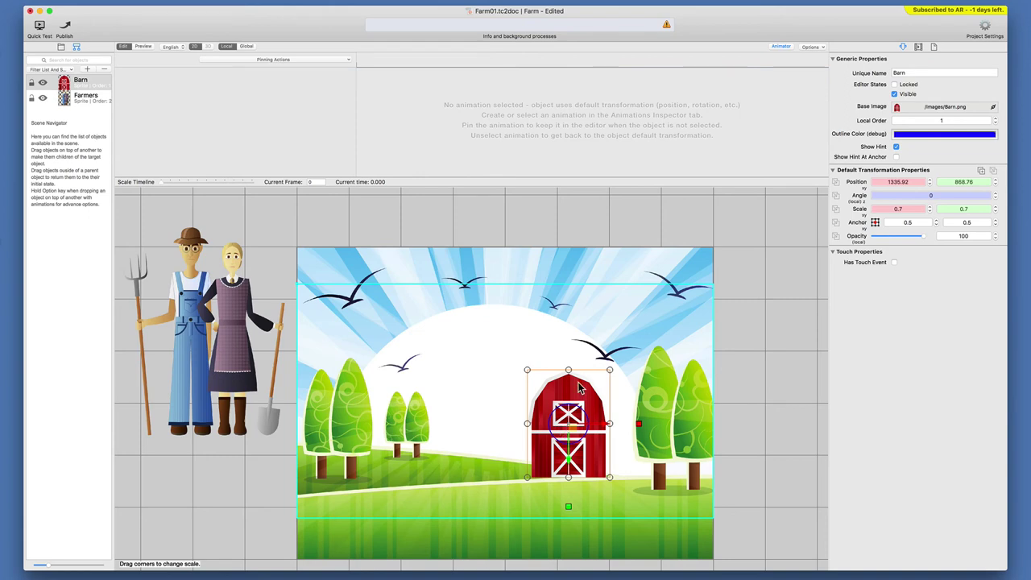
left_click(919, 48)
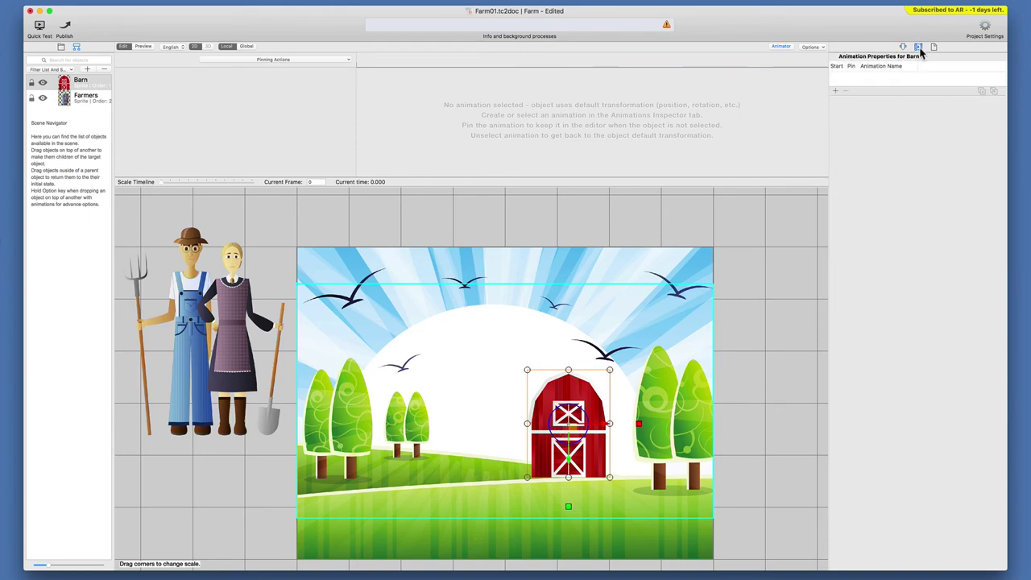
left_click(835, 93)
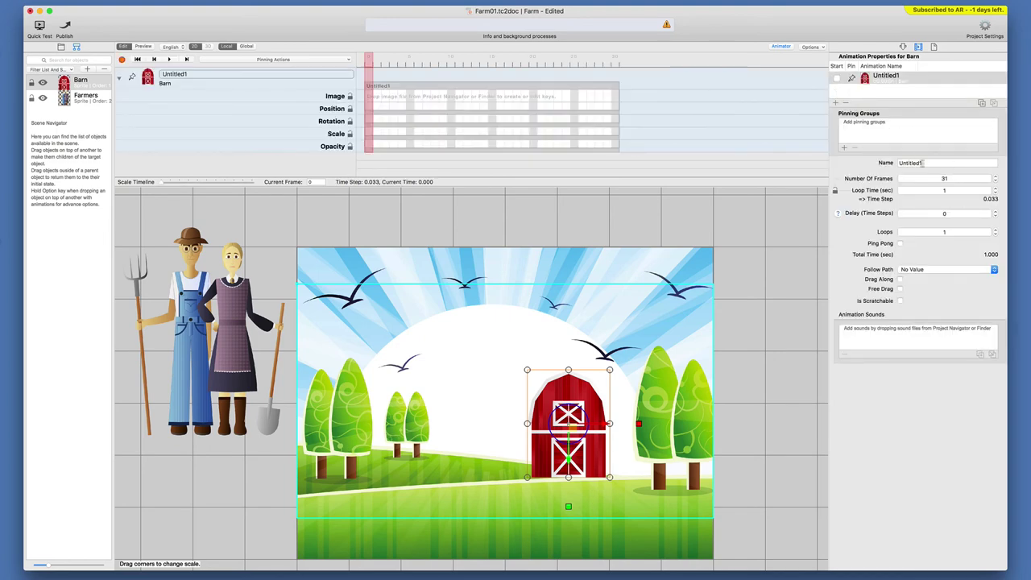
double_click(915, 163)
type("B")
key("Return")
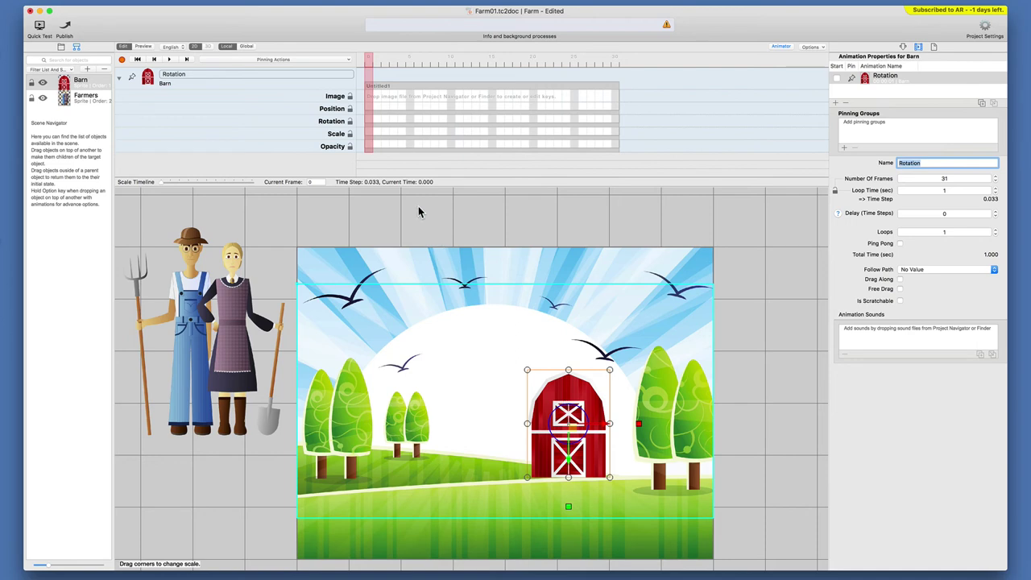
Add rotation keys at frames 0, 10, 20 and 30 of the barn's Rotation.
left_click(368, 121)
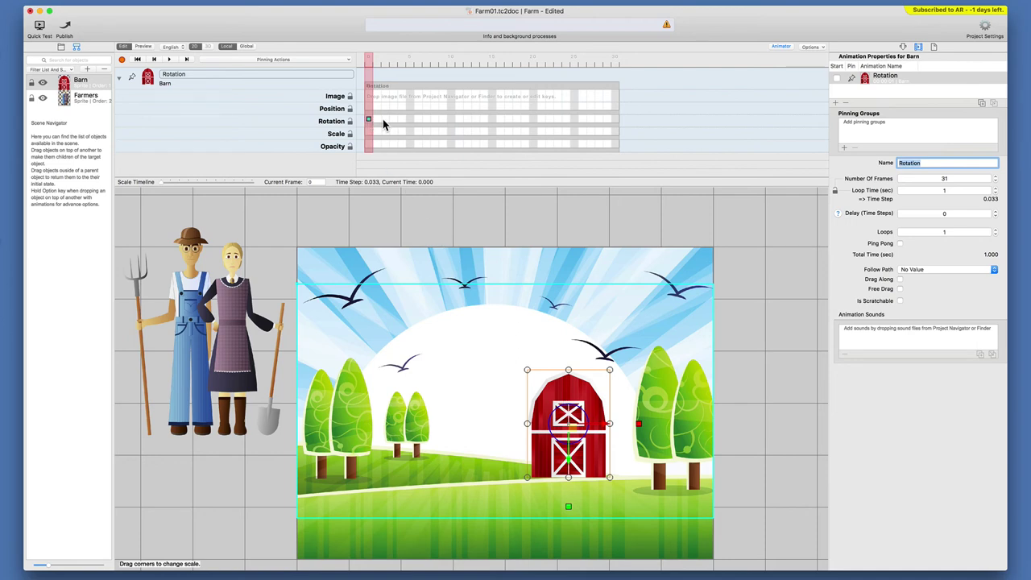
left_click(451, 119)
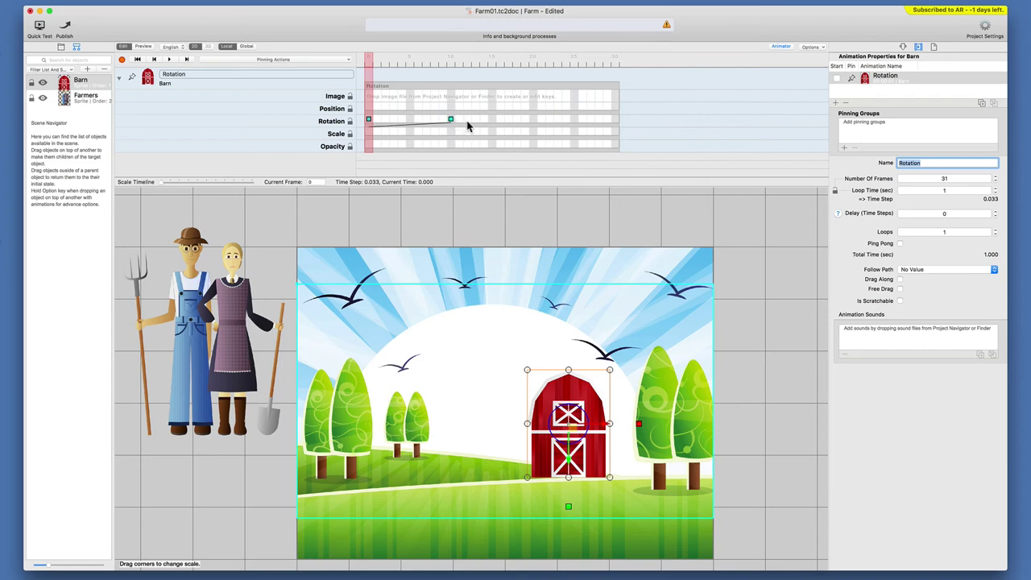
left_click(532, 119)
left_click(614, 119)
Set the barn's Angle to 120 at frame 10 and 240 at frame 20.
left_click(450, 61)
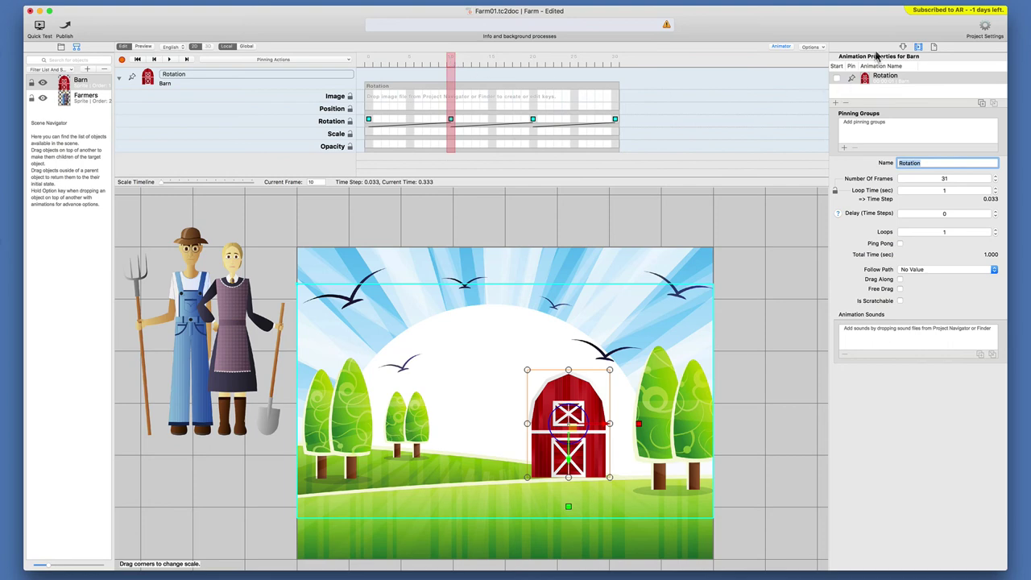
left_click(903, 47)
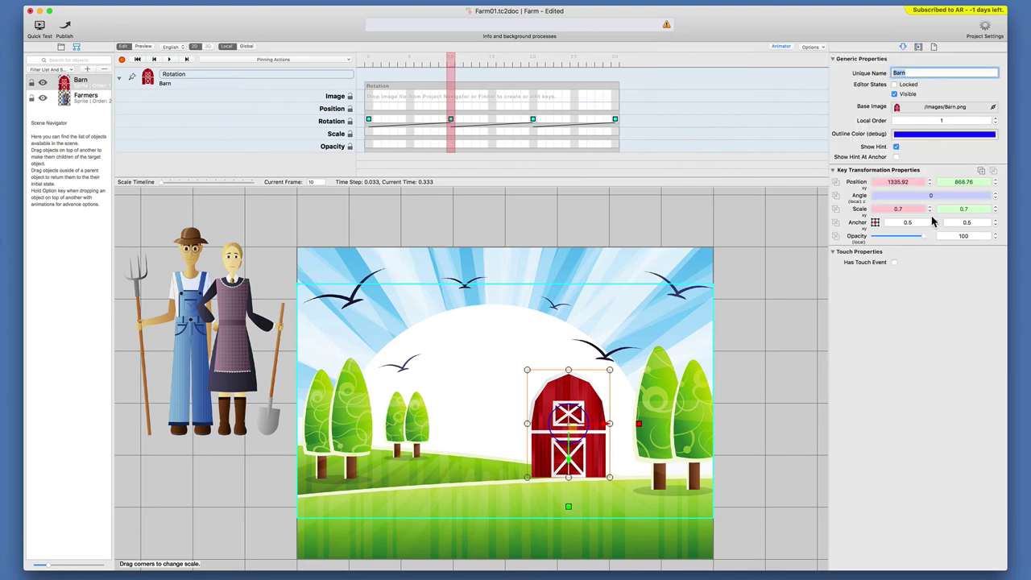
left_click(957, 195)
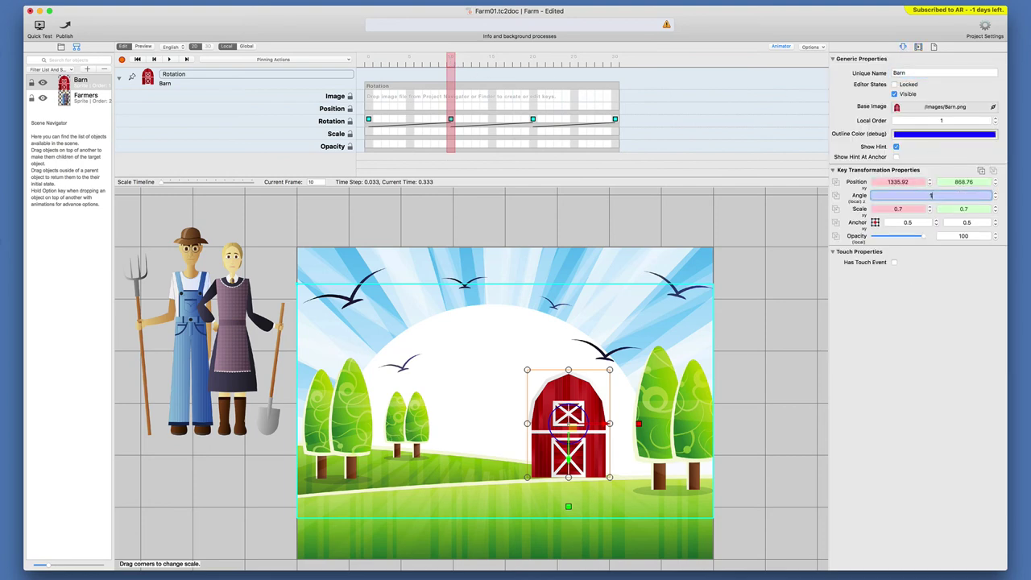
type("120")
key("Return")
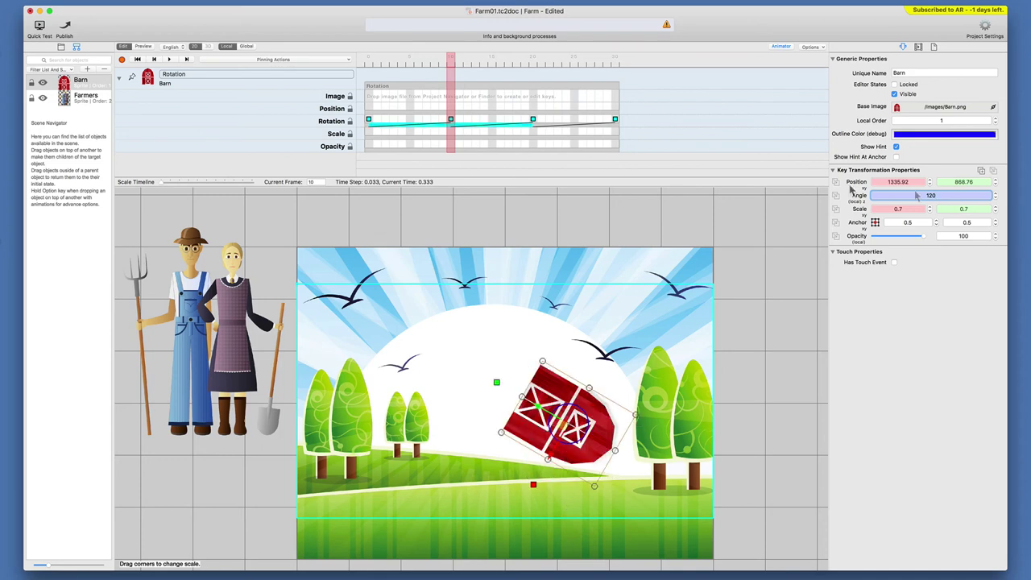
left_click(532, 57)
type("240")
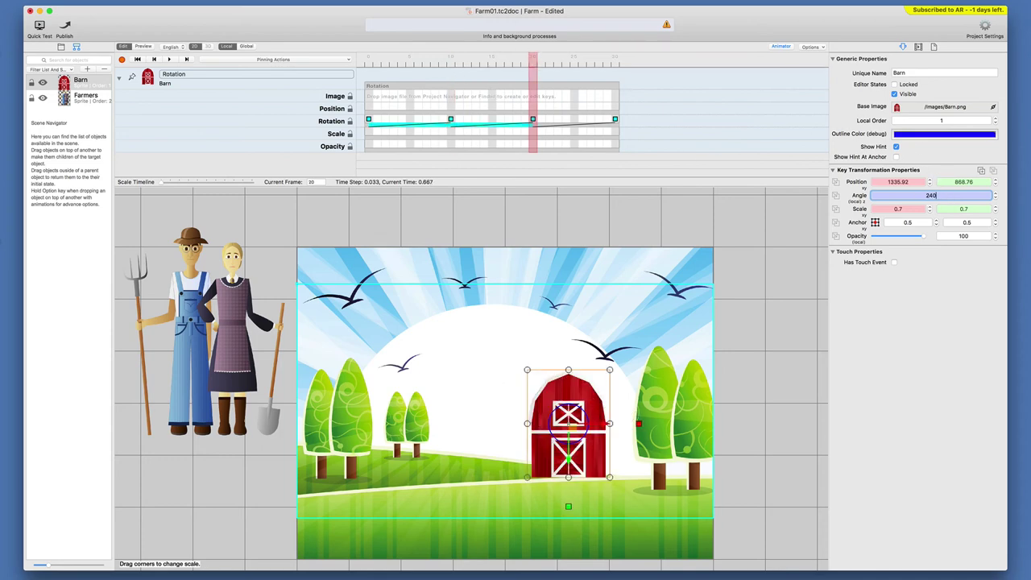
key("Return")
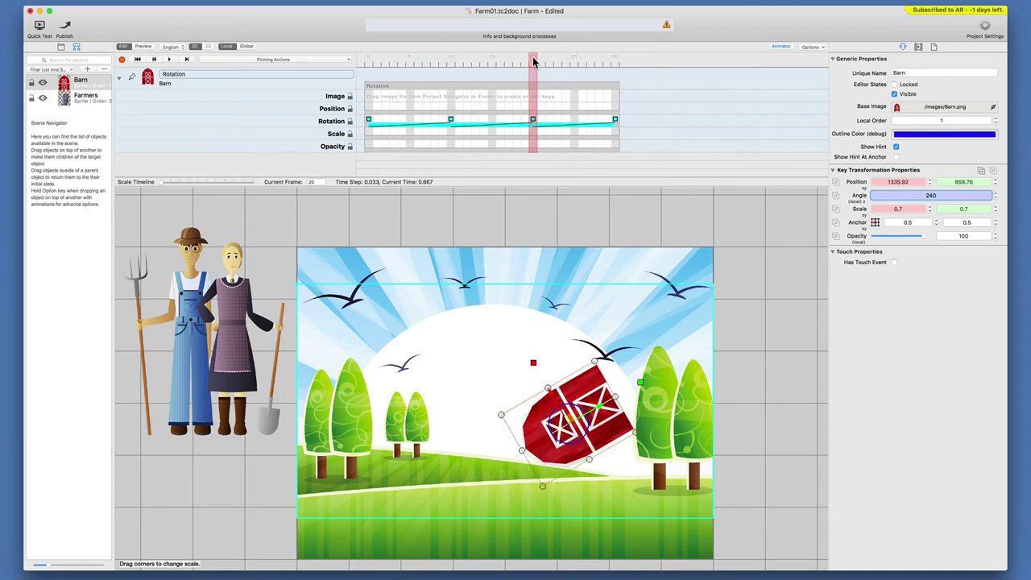
Preview and play the barn rotation, then drag its pivot off-centre.
mouse_move(532, 62)
left_mouse_down()
mouse_move(622, 69)
mouse_move(367, 66)
left_mouse_up()
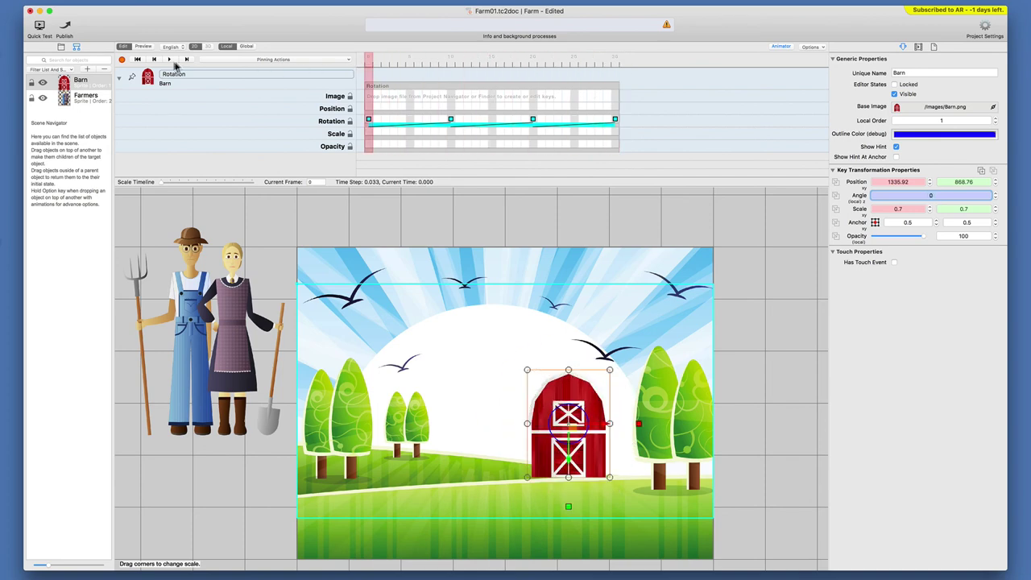
left_click(170, 61)
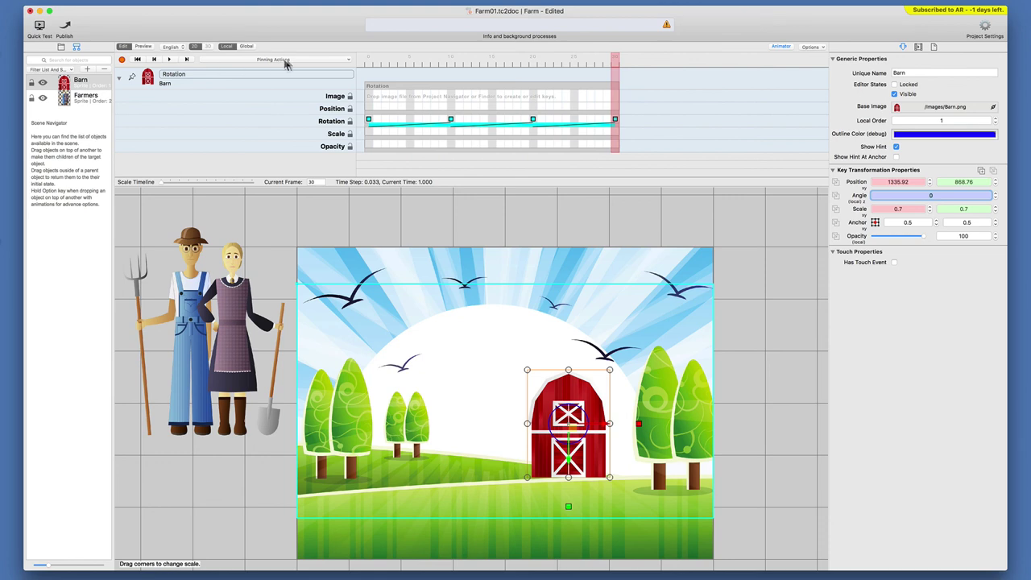
left_click(368, 63)
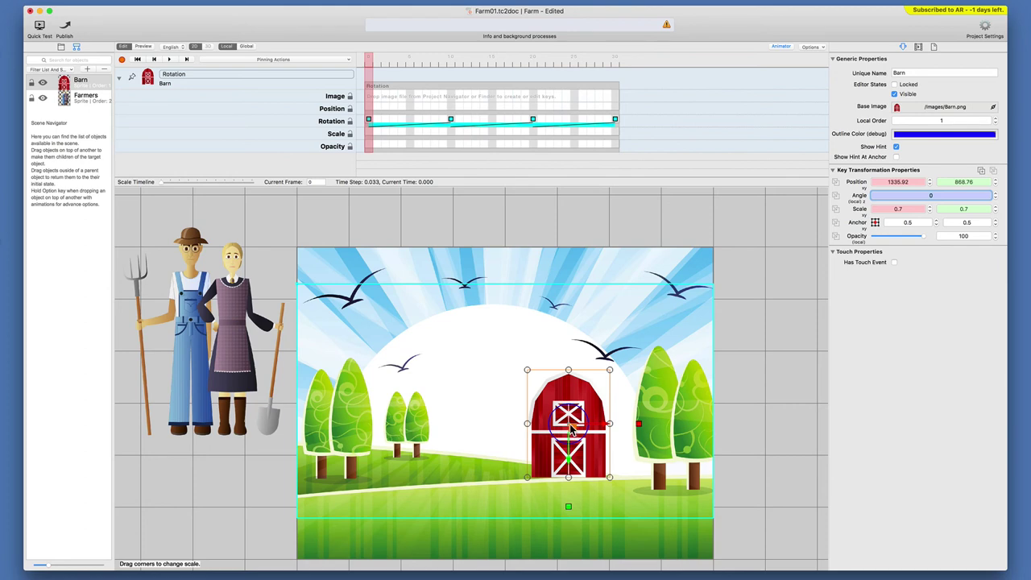
left_click_drag(569, 429, 600, 405)
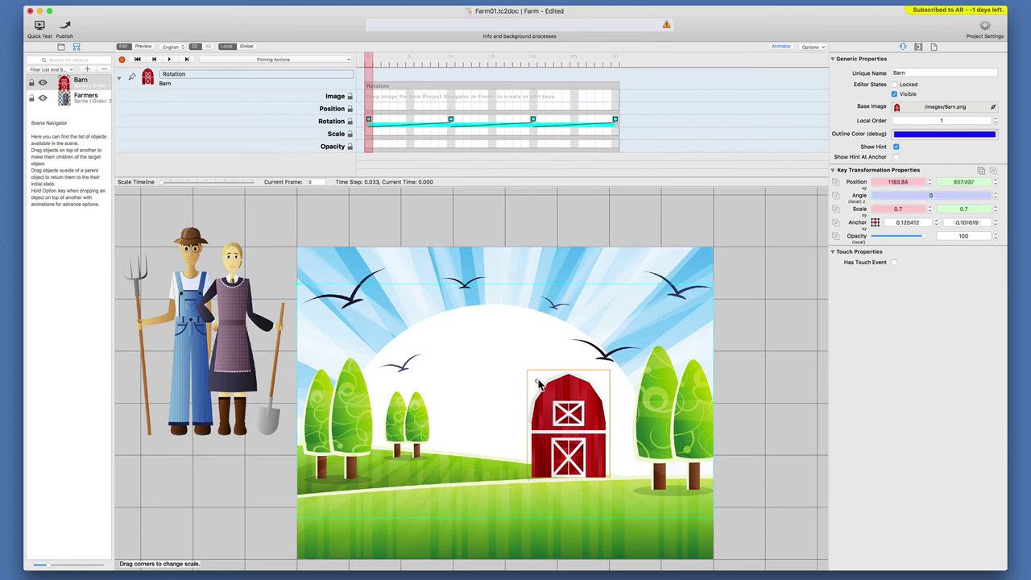
Try off-centre barn pivots: lower left, near the top, bottom-right and further right.
left_click_drag(599, 405, 545, 465)
mouse_move(368, 63)
left_mouse_down()
mouse_move(399, 64)
mouse_move(368, 63)
left_mouse_up()
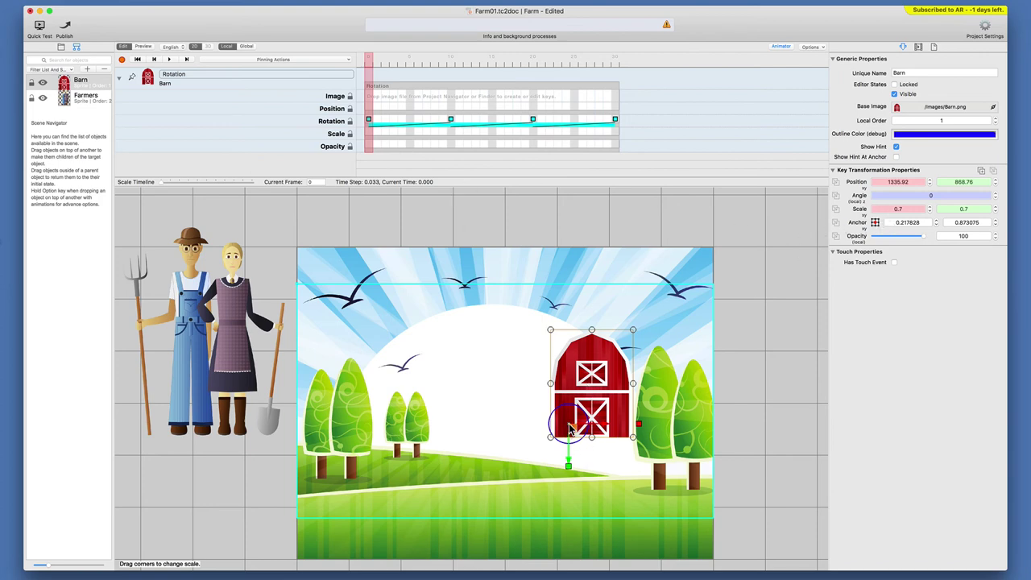
left_click_drag(568, 426, 579, 390)
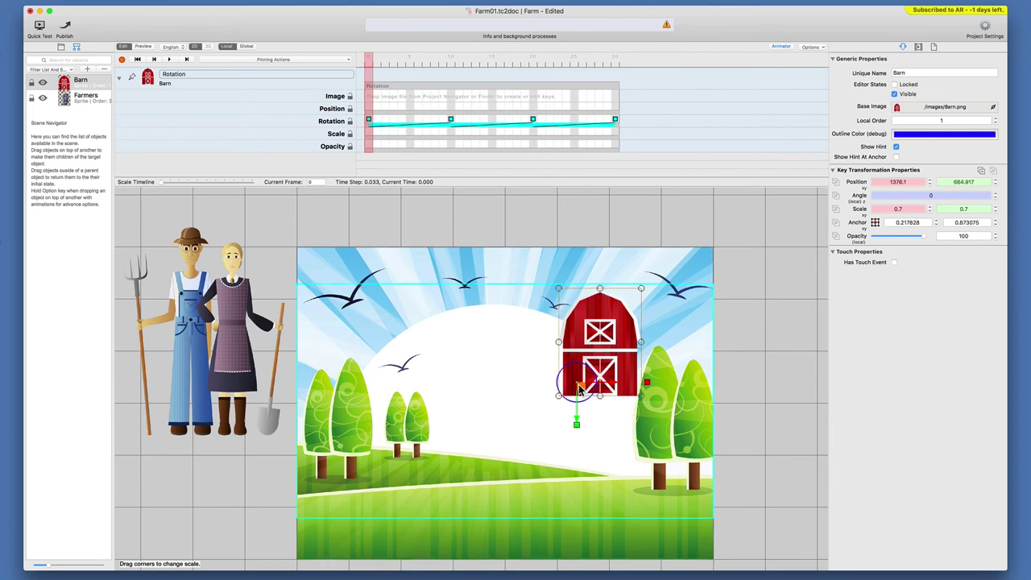
key("super+z")
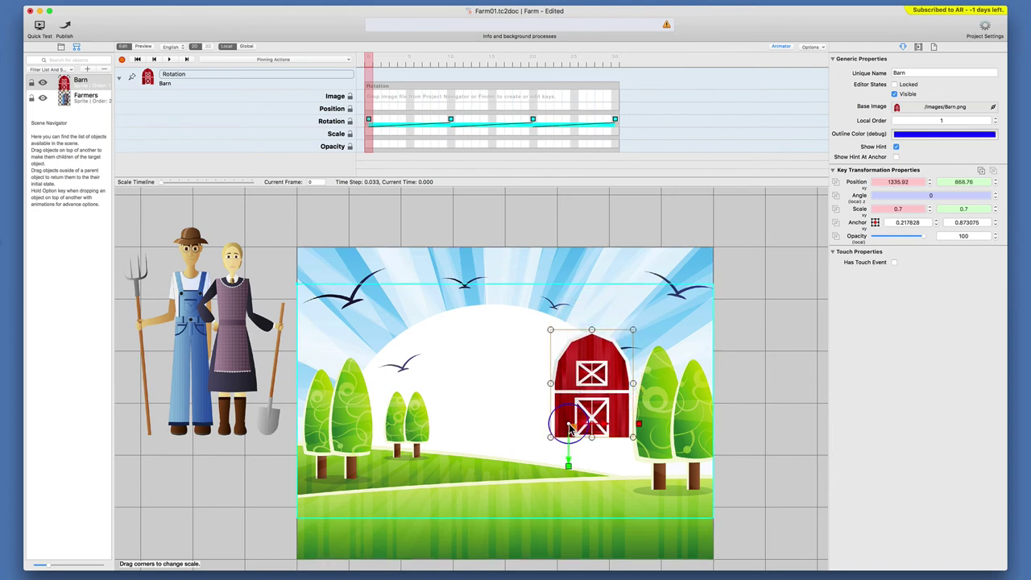
left_click_drag(569, 427, 572, 358)
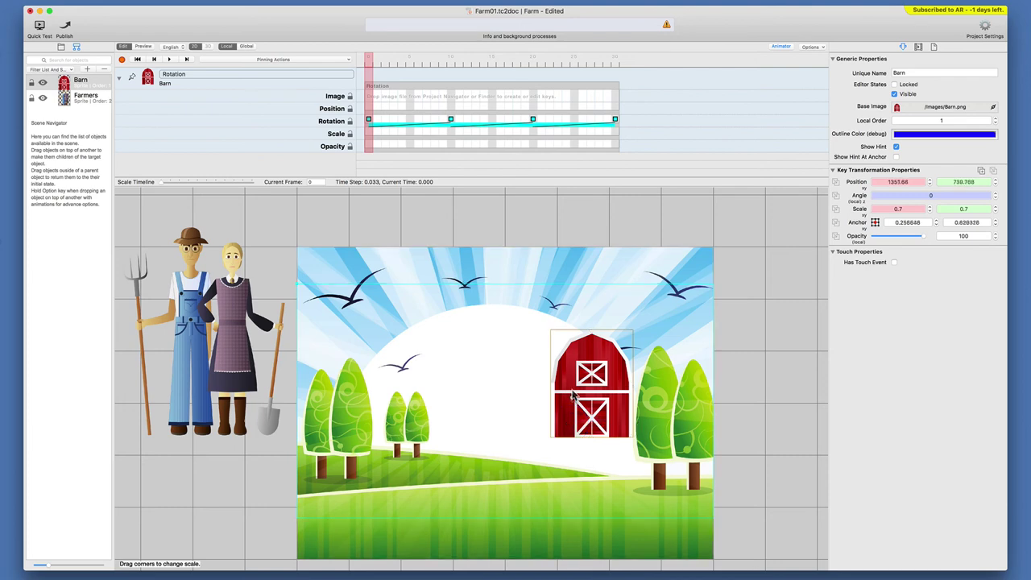
left_click(876, 226)
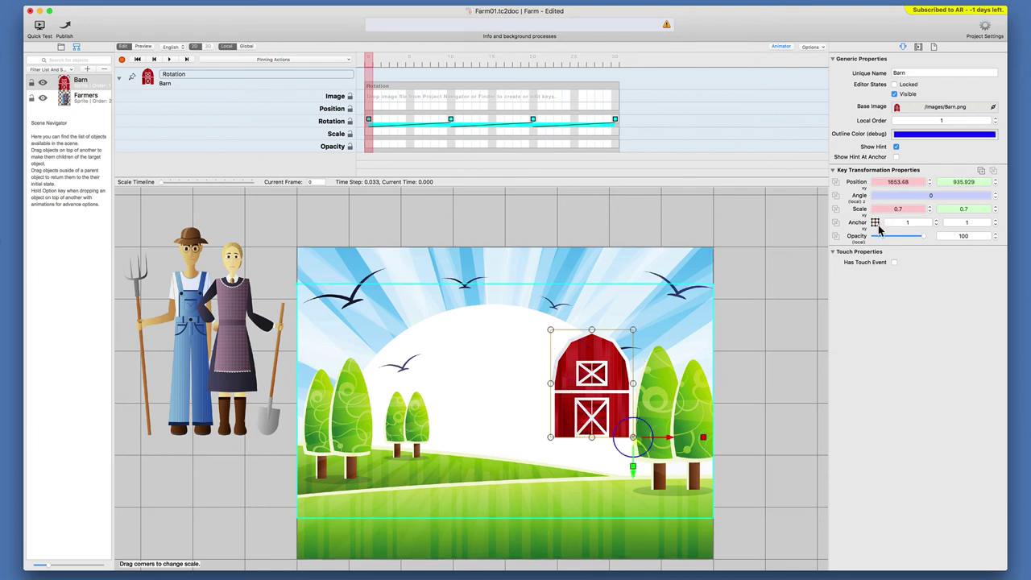
left_click(937, 223)
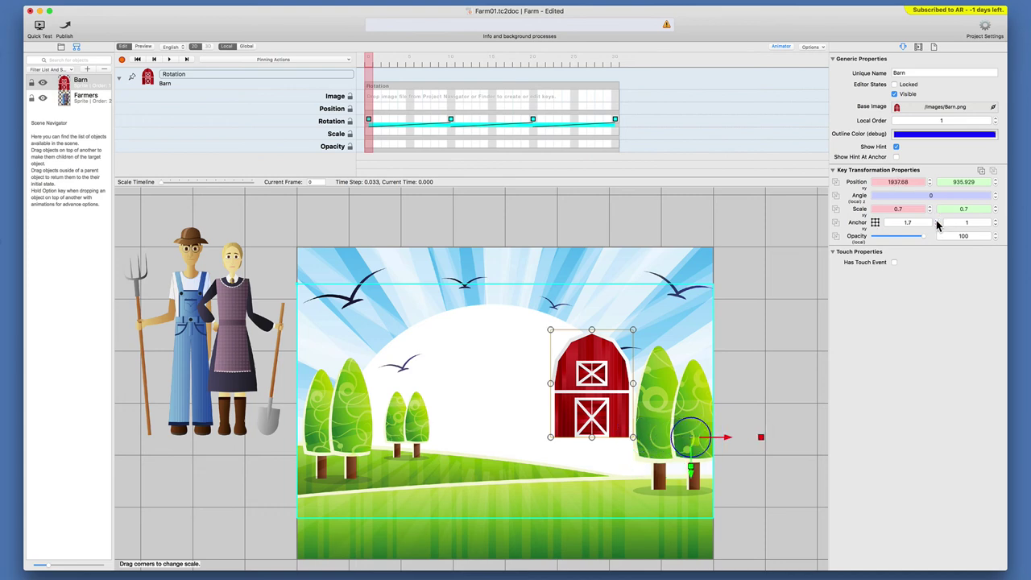
Test a trial rotation from frame 0, then undo back to the centred 0.5/0.5 anchor.
left_click(375, 61)
left_click_drag(375, 61, 356, 62)
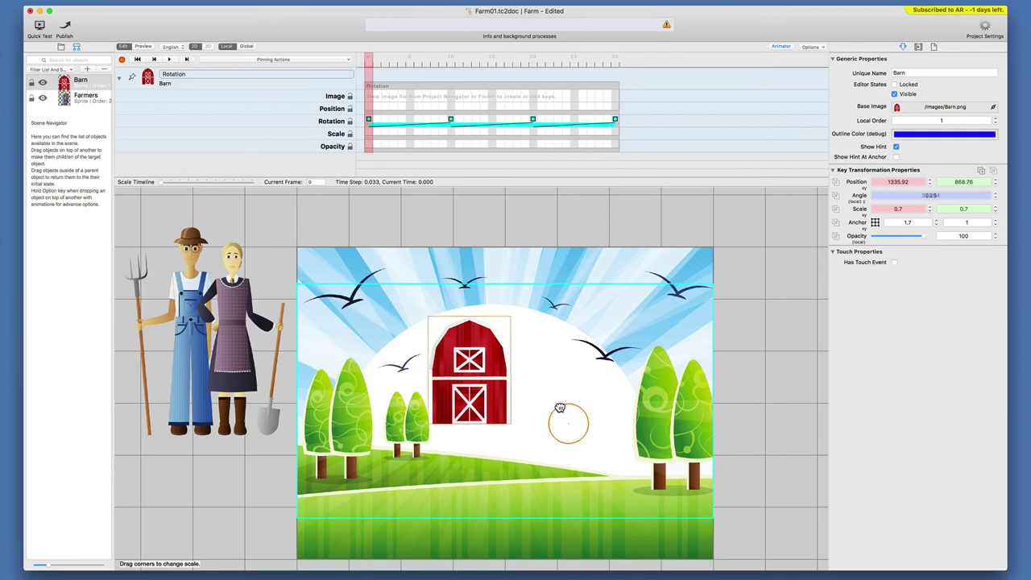
mouse_move(564, 414)
left_mouse_down()
mouse_move(558, 446)
mouse_move(577, 417)
mouse_move(555, 419)
mouse_move(568, 441)
mouse_move(598, 403)
mouse_move(559, 402)
mouse_move(551, 429)
left_mouse_up()
key("super+z")
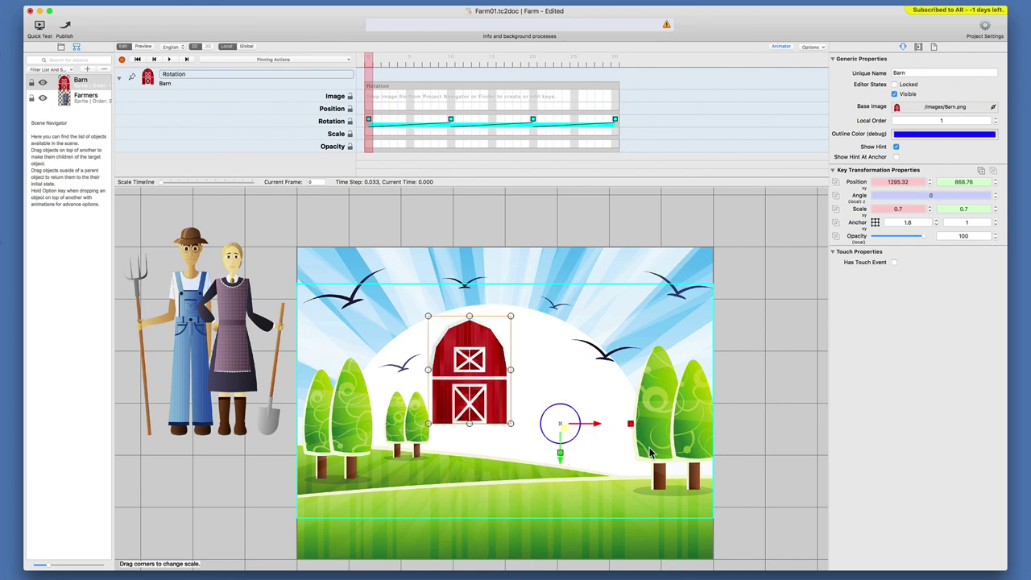
key("super+z")
key("super+z")
key("super+z")
key("super+z")
key("super+z")
key("super+z")
key("super+z")
key("super+z")
key("super+z")
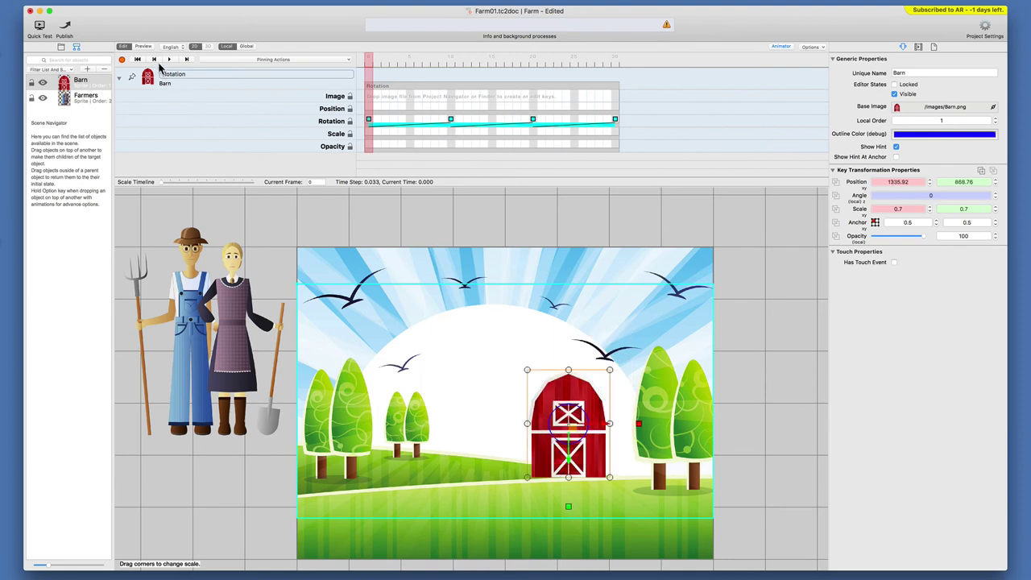
Set the barn's Rotation to Loops 0 so it repeats forever and starts automatically.
left_click(169, 61)
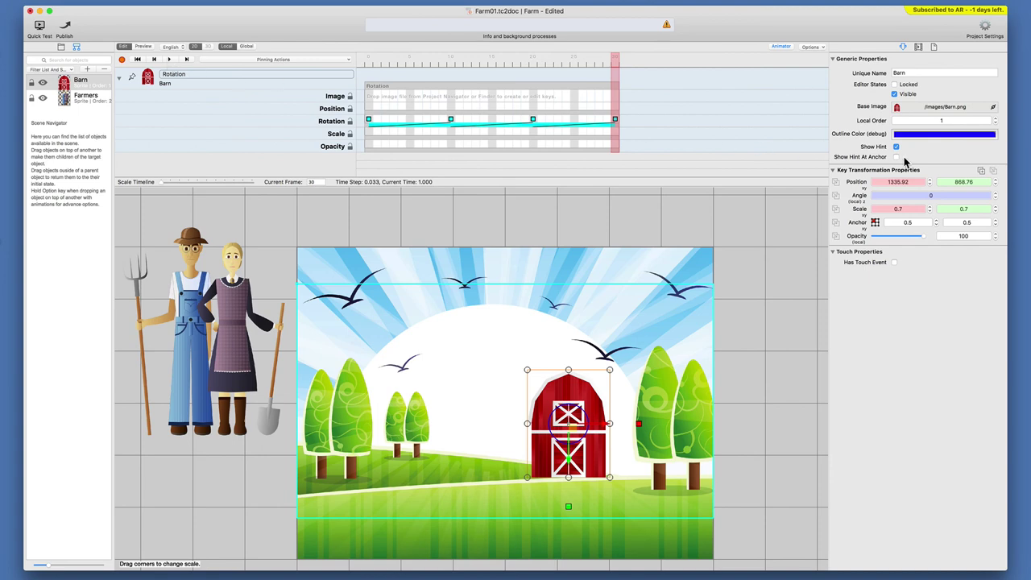
left_click(918, 46)
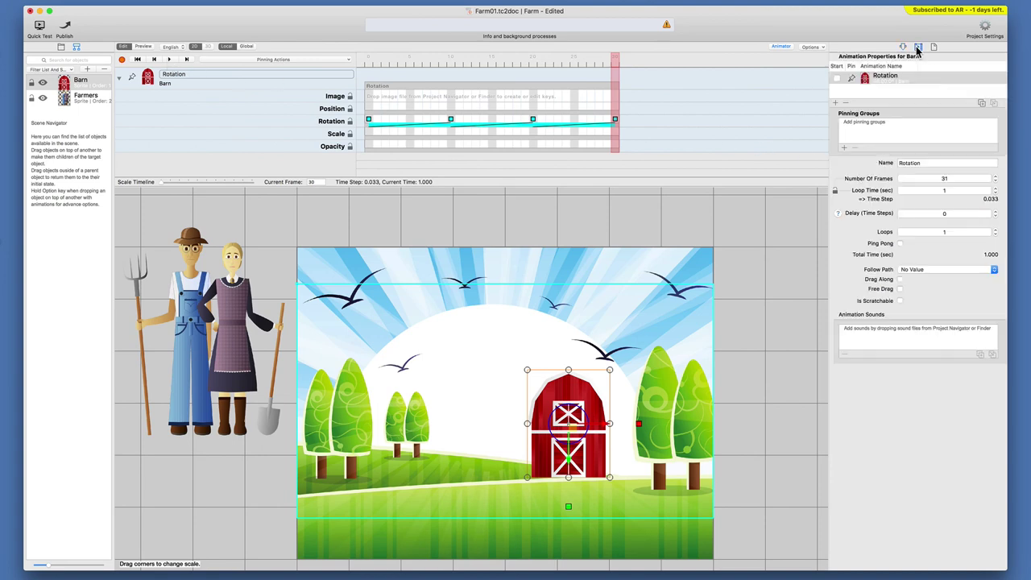
double_click(950, 191)
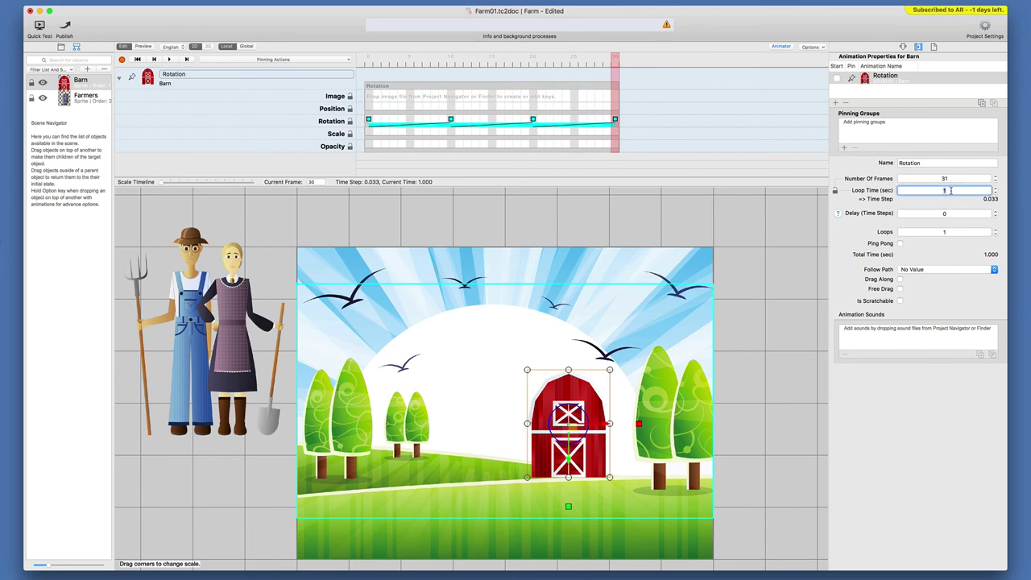
double_click(953, 232)
type("0")
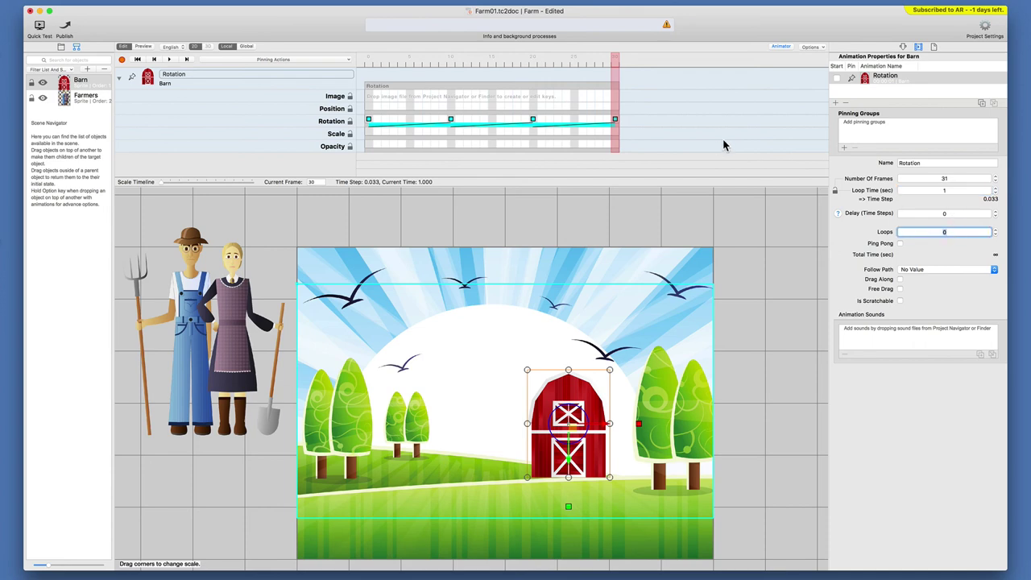
left_click(836, 79)
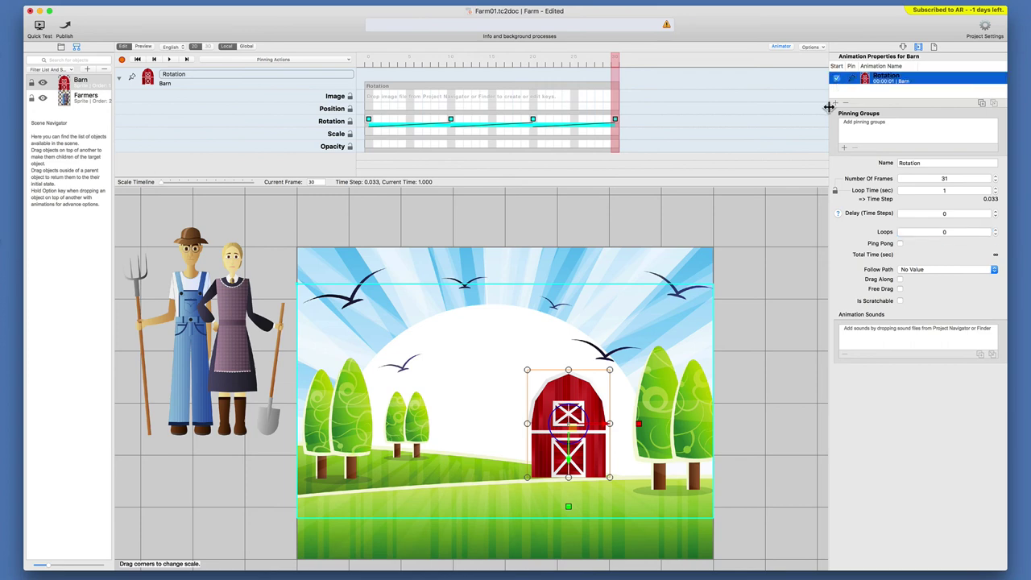
Make the Farmers start with FallDown instead of MoveRightLeft, then preview the scene.
left_click(226, 321)
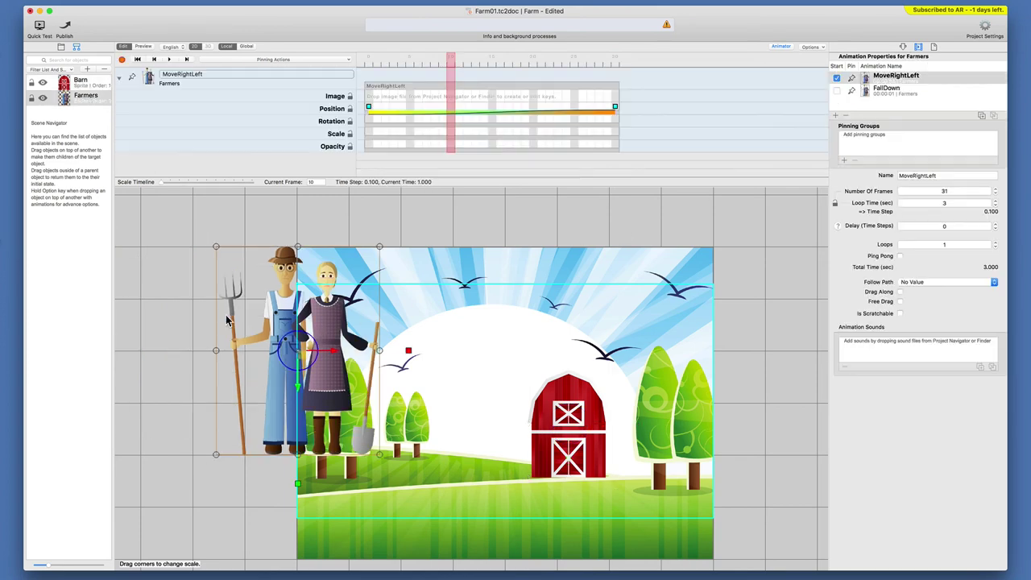
left_click(880, 93)
left_click(836, 78)
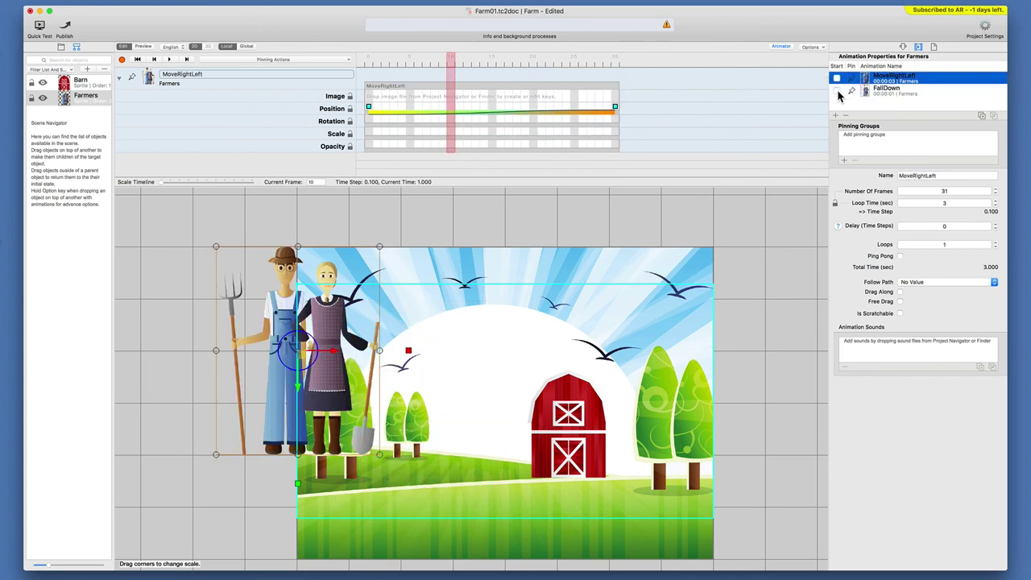
left_click(836, 92)
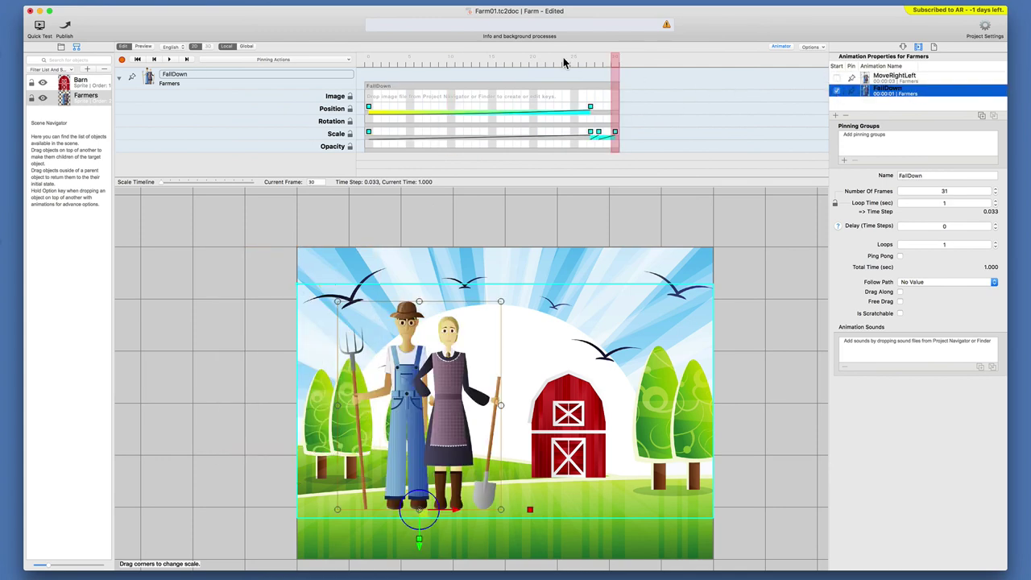
left_click(370, 61)
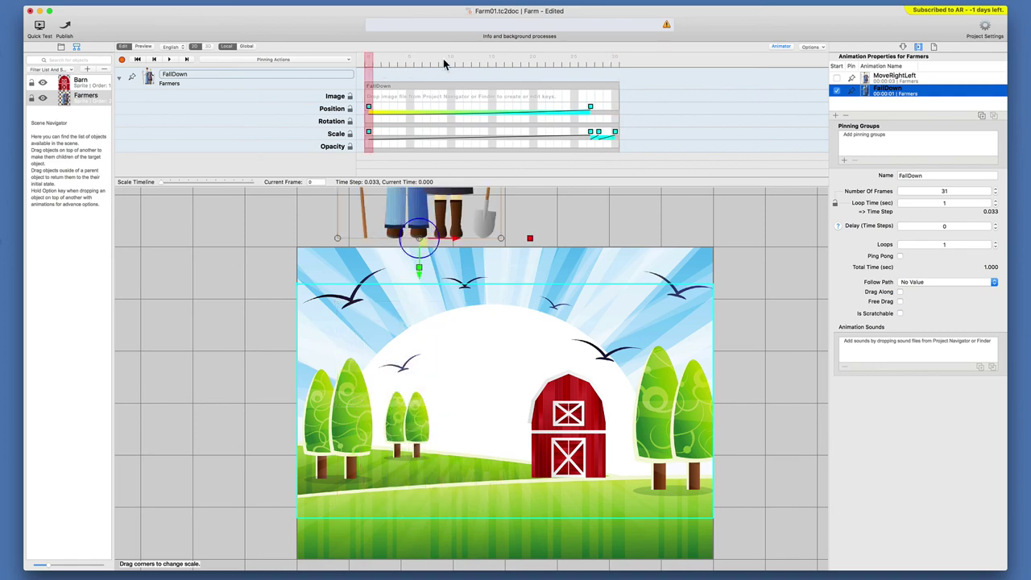
key("super+p")
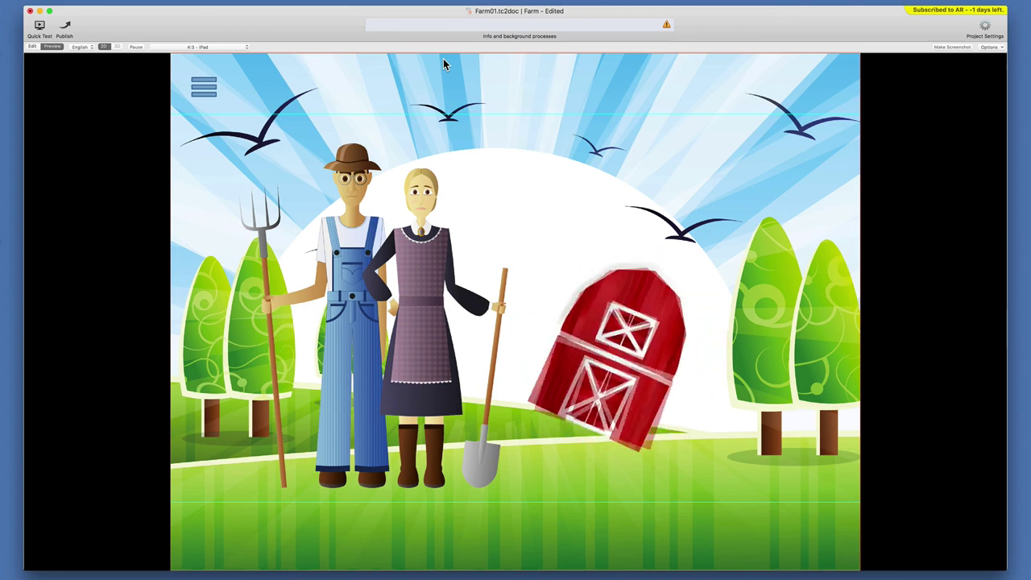
key("Escape")
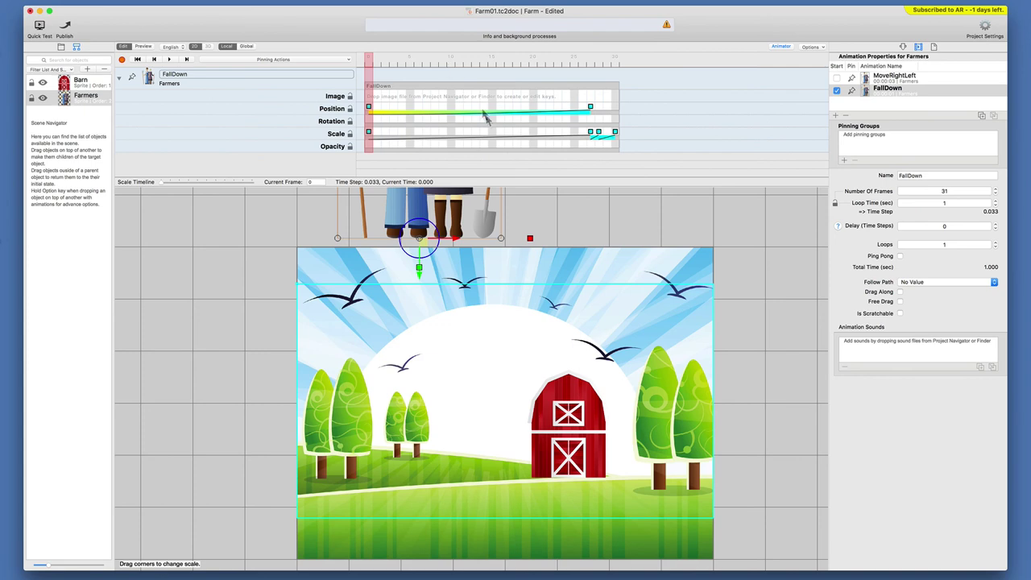
Place Pig.png from the Images folder into the scene beside the barn.
left_click(568, 213)
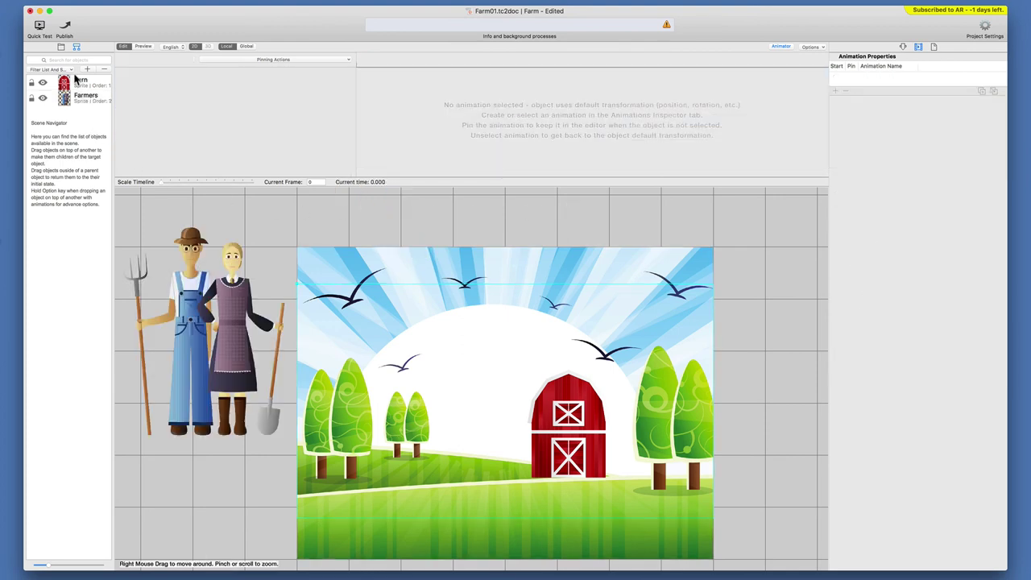
left_click(61, 48)
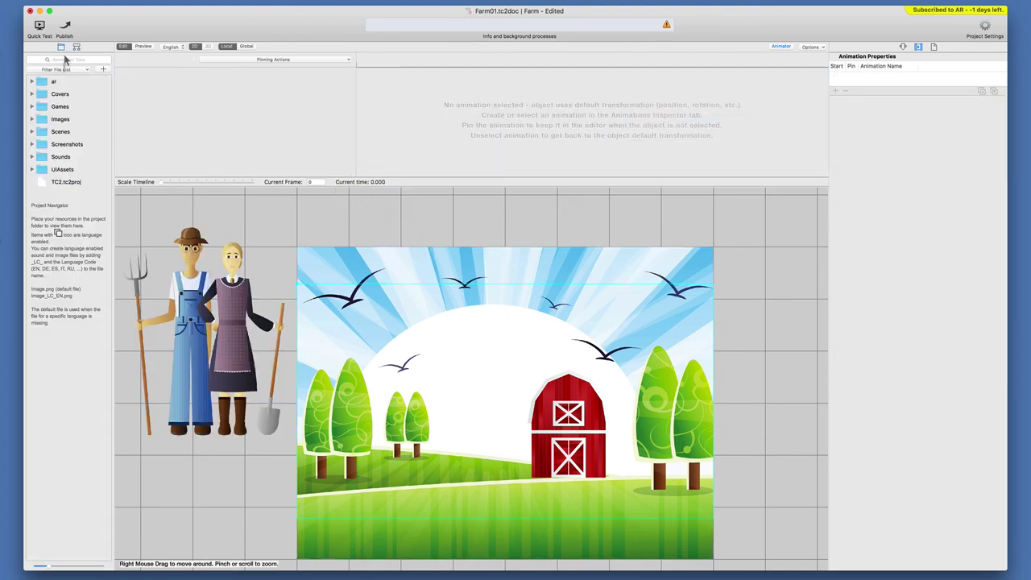
left_click(32, 119)
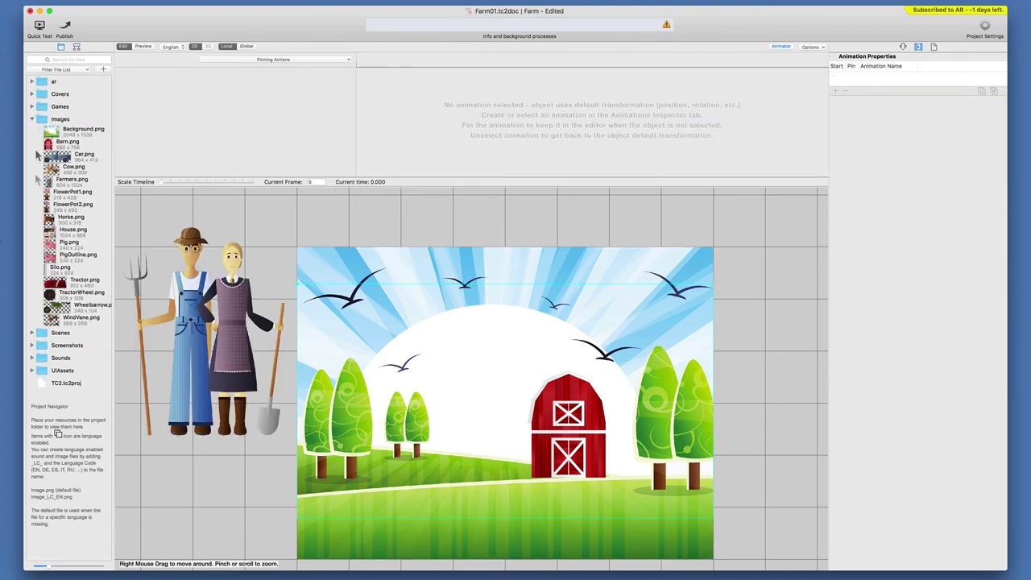
left_click(53, 246)
left_click_drag(53, 251, 635, 480)
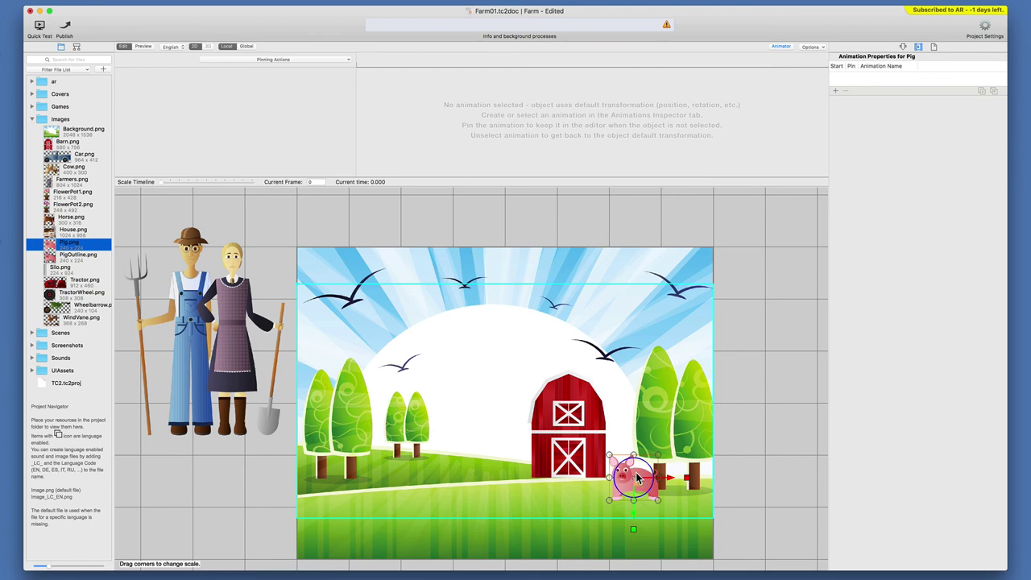
left_click_drag(636, 478, 636, 468)
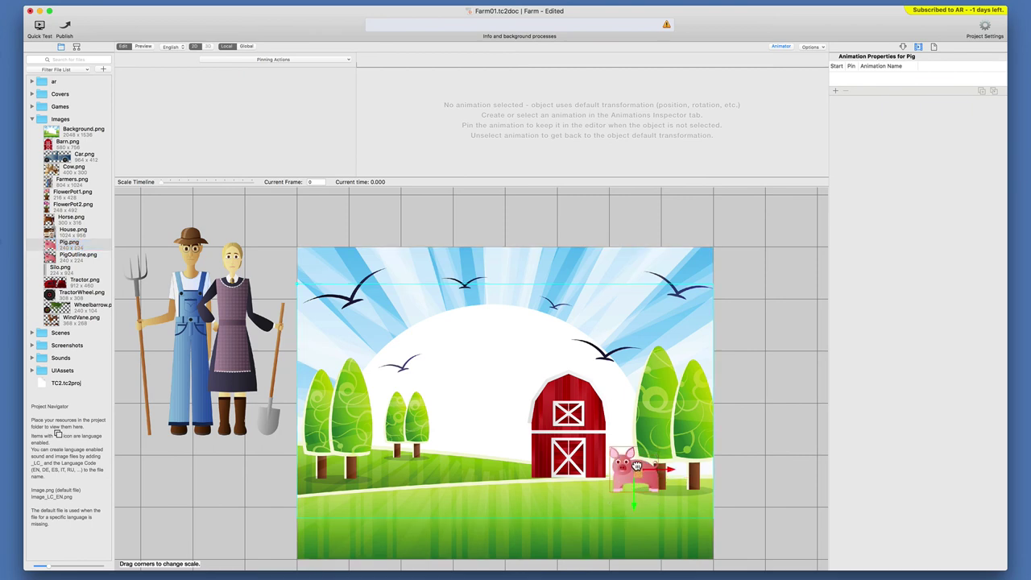
Scale the pig to 2 by 2 and raise its local order to 4, in front of the barn.
left_click(901, 47)
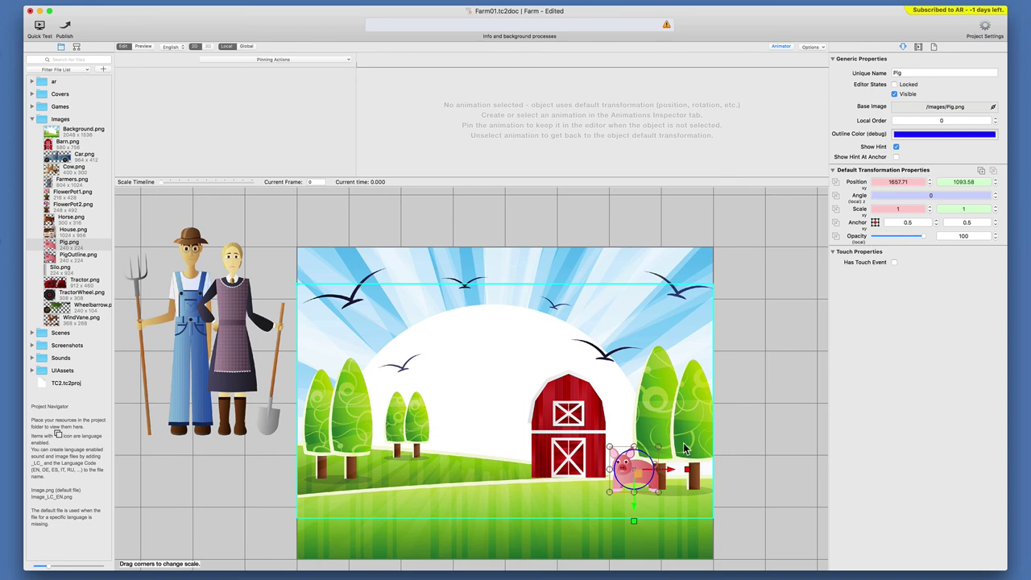
left_click(905, 208)
key("Tab")
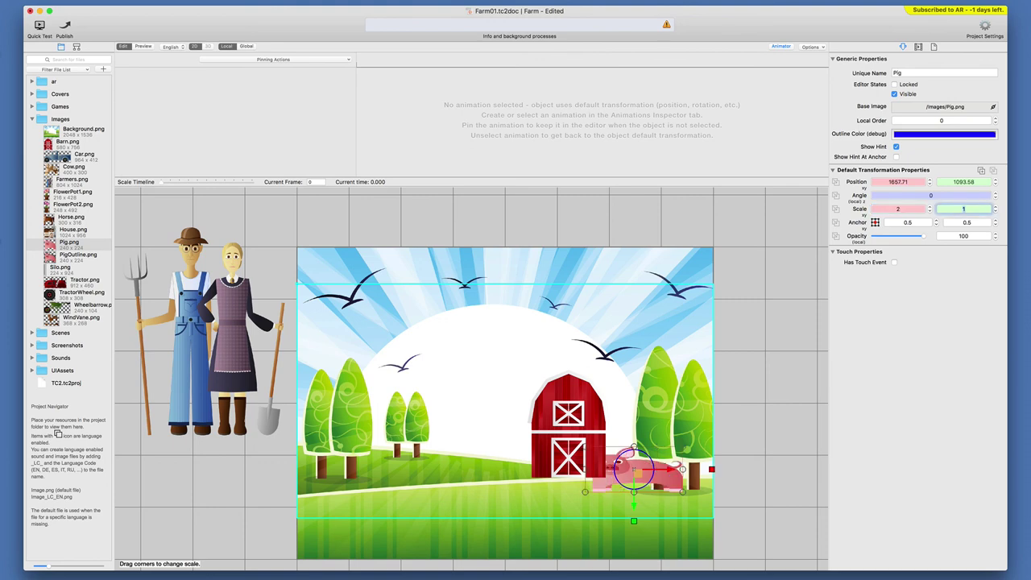
type("2")
key("Return")
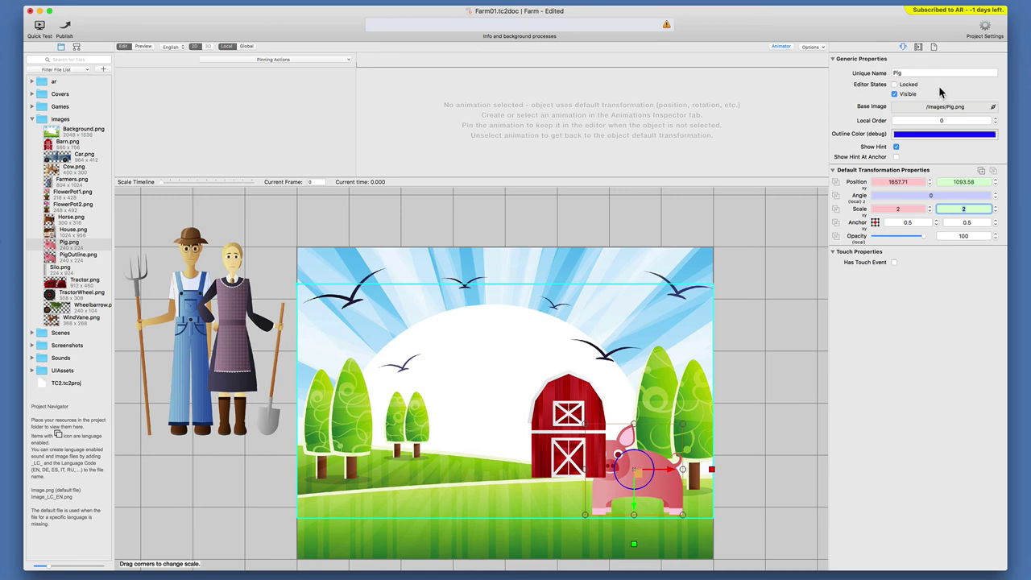
double_click(995, 119)
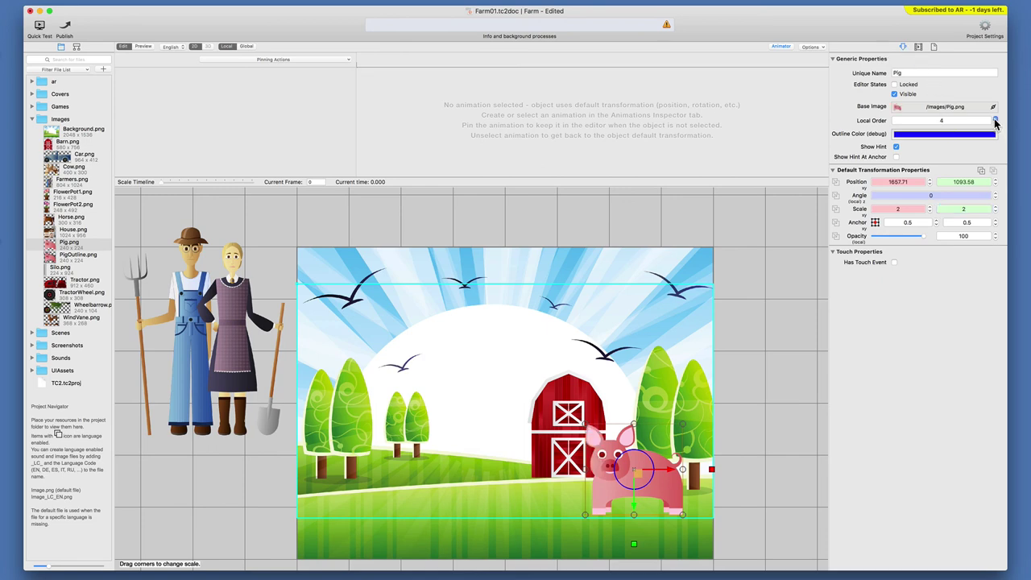
left_click_drag(667, 486, 663, 481)
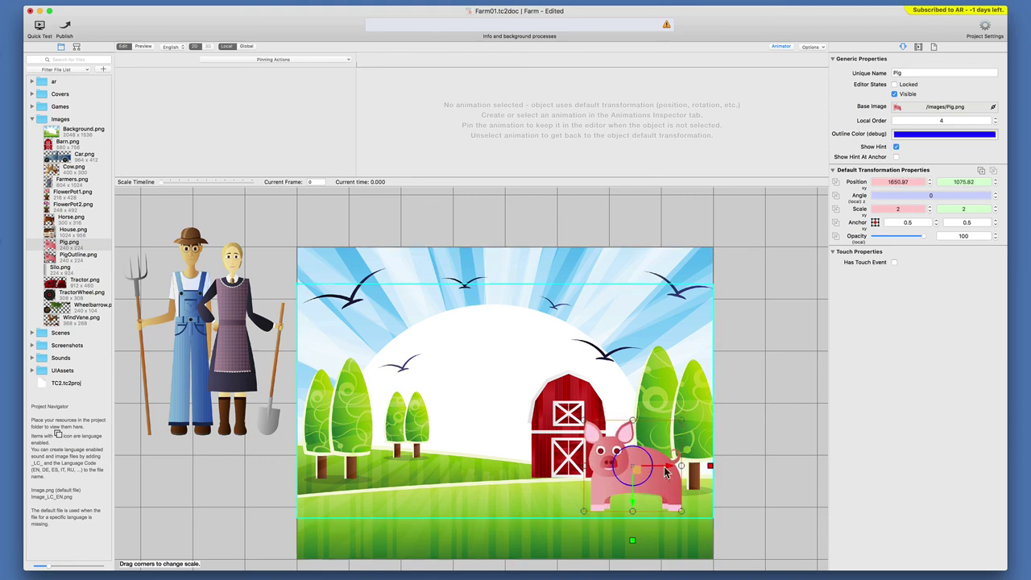
left_click(918, 46)
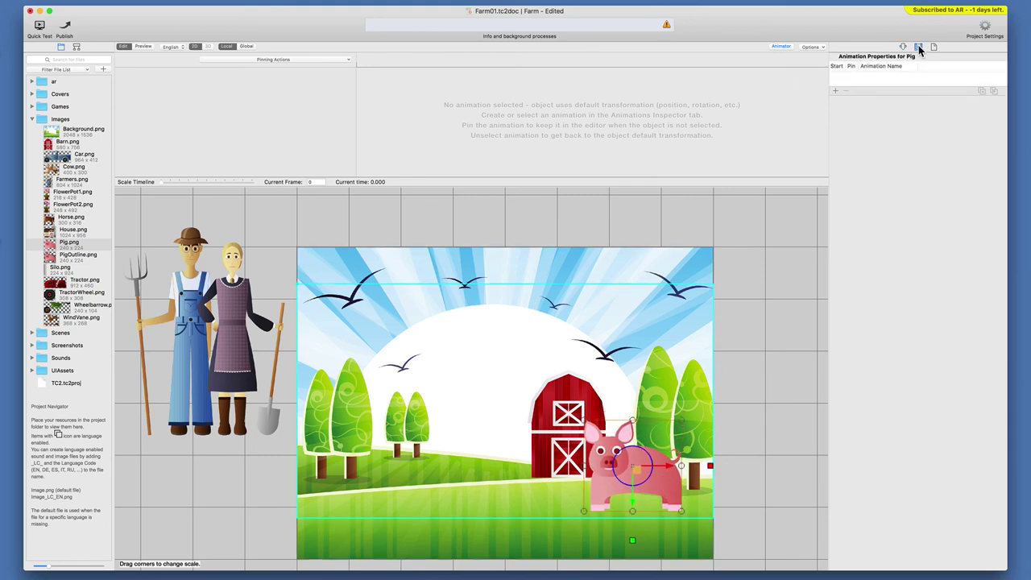
Add a pig animation named Outline with 2 frames.
left_click(835, 90)
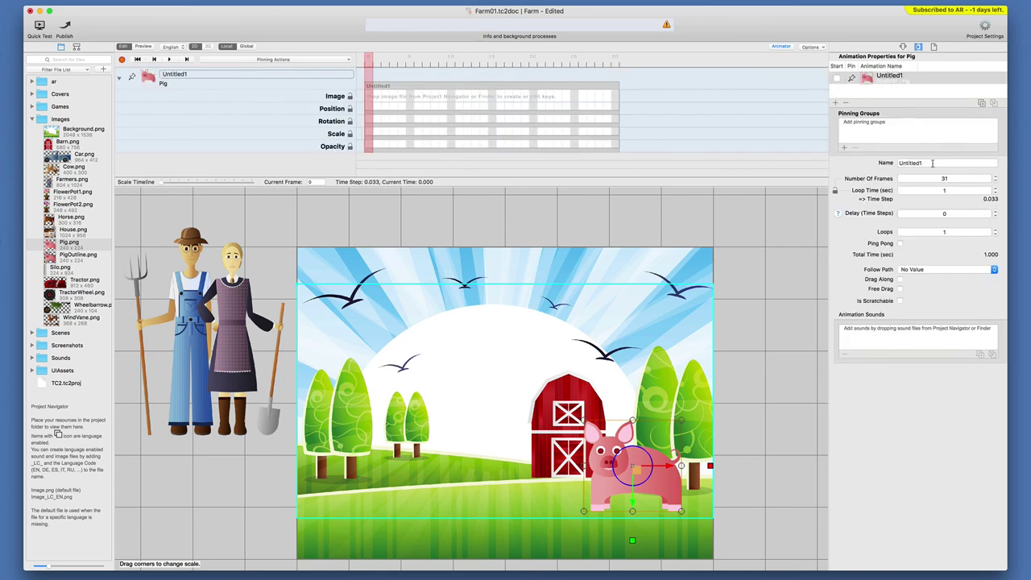
double_click(932, 163)
type("Outline")
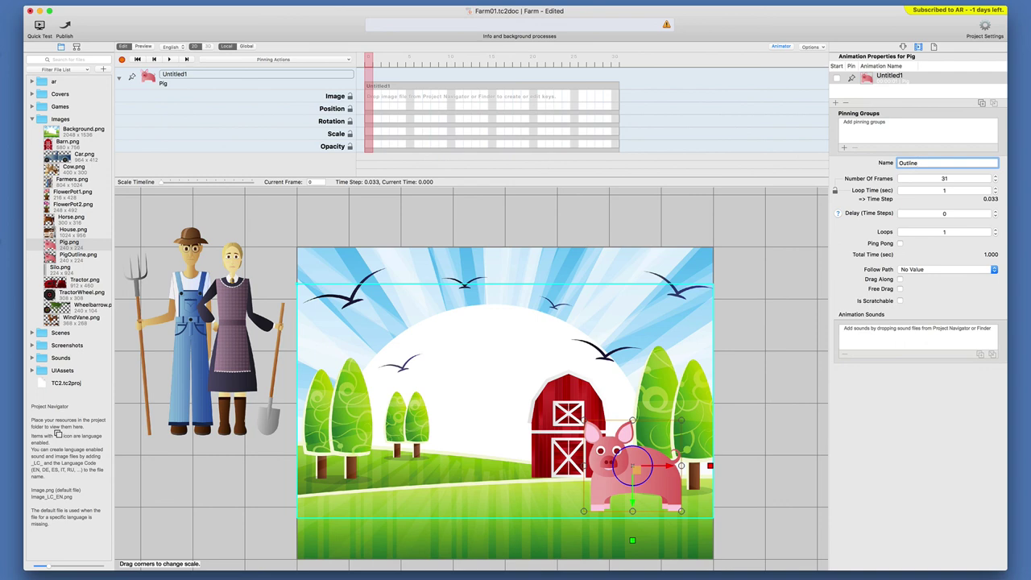
key("Return")
double_click(924, 178)
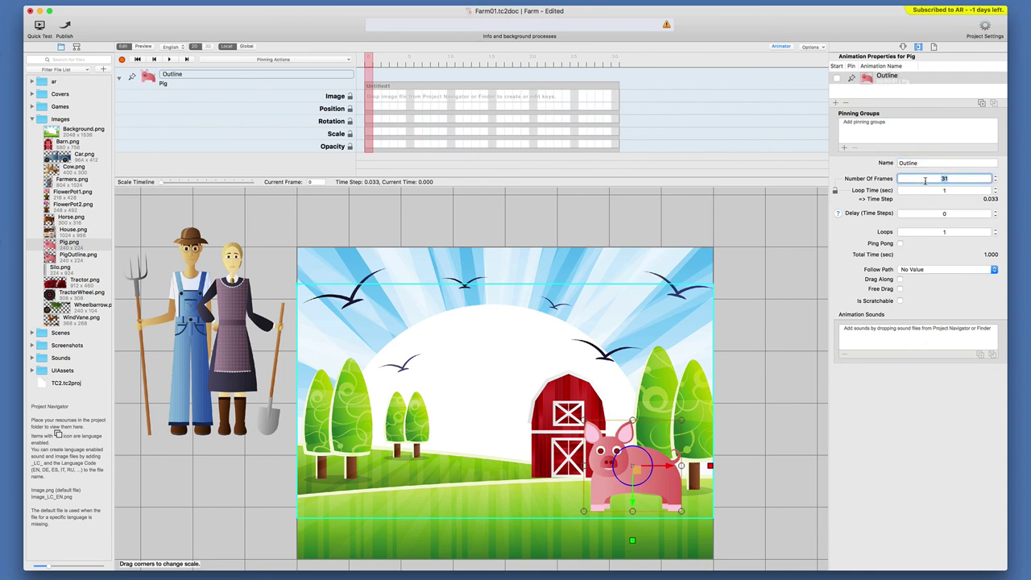
type("2")
key("Return")
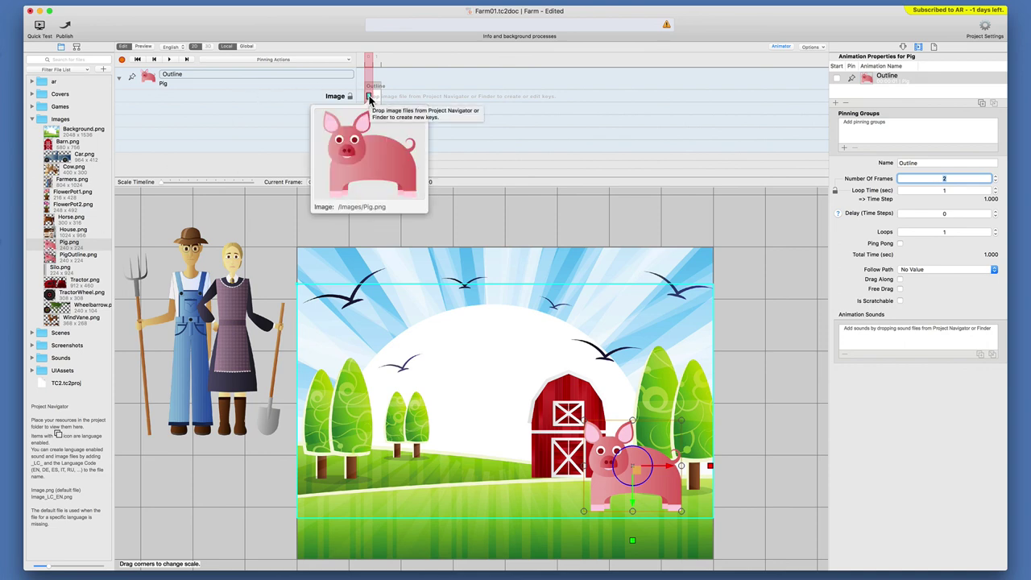
Put PigOutline.png on frame 1 and check both frames of the pig.
left_click(368, 96)
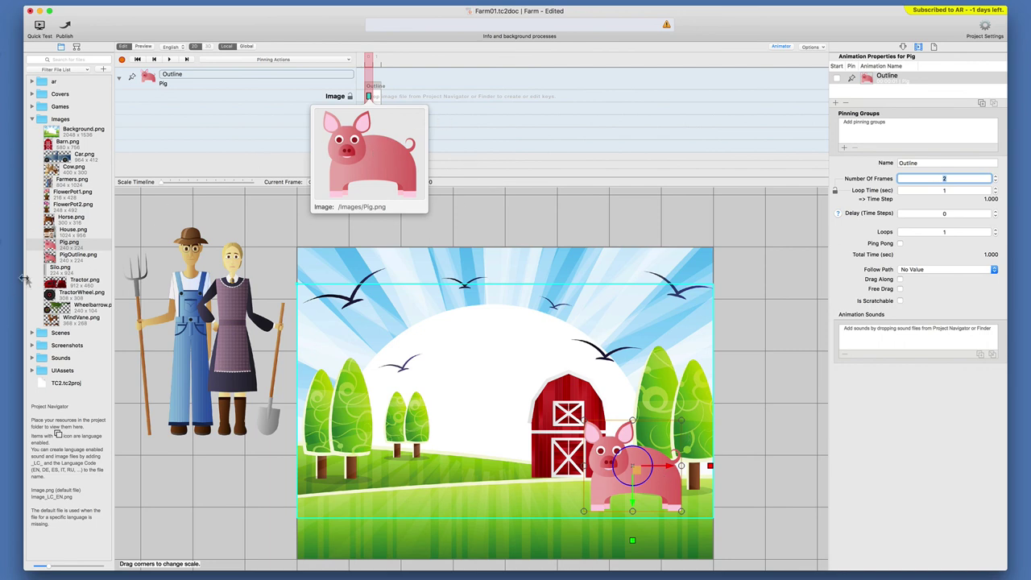
mouse_move(50, 245)
left_mouse_down()
mouse_move(217, 216)
mouse_move(377, 98)
left_mouse_up()
left_click(376, 62)
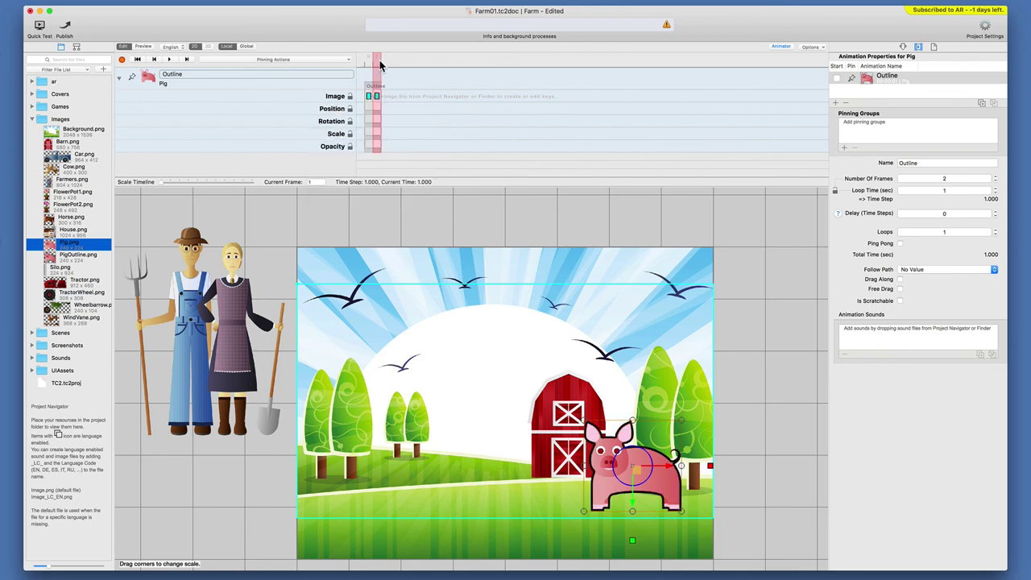
left_click(368, 64)
left_click(368, 65)
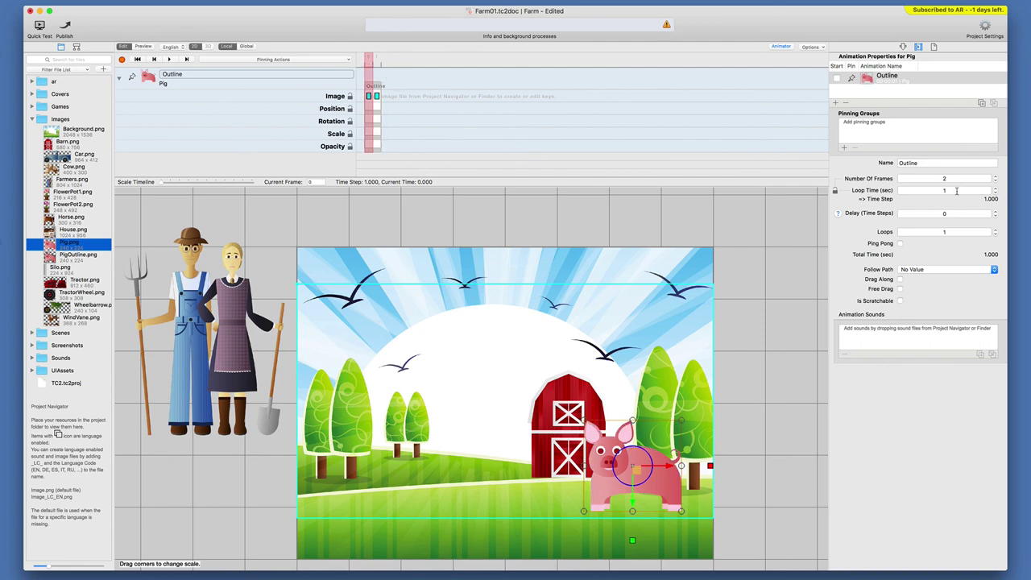
Set Outline's loop time to 2 seconds, make it start automatically, and preview the scene.
left_click(957, 191)
type("2")
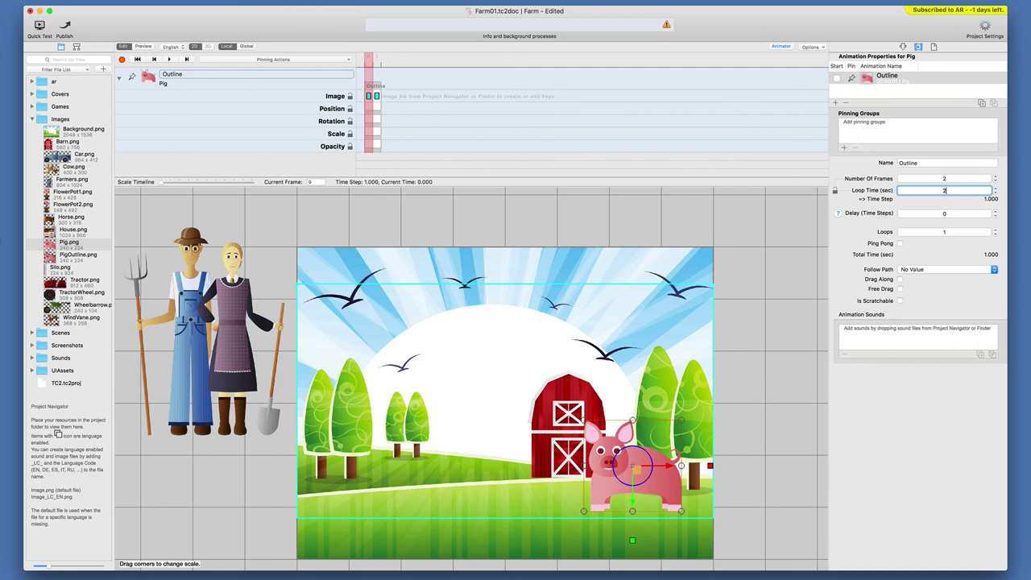
key("Return")
left_click(168, 59)
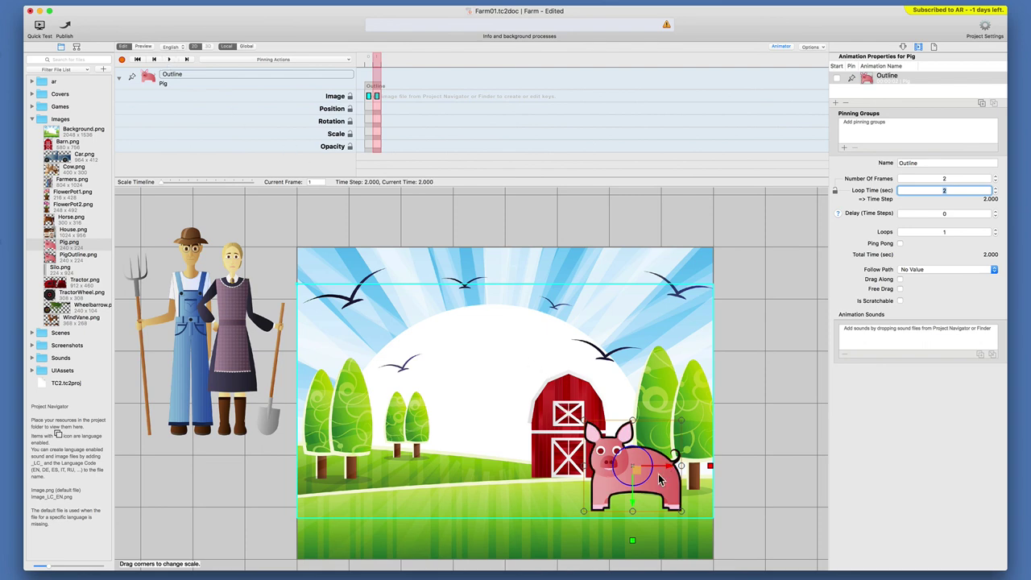
left_click(836, 78)
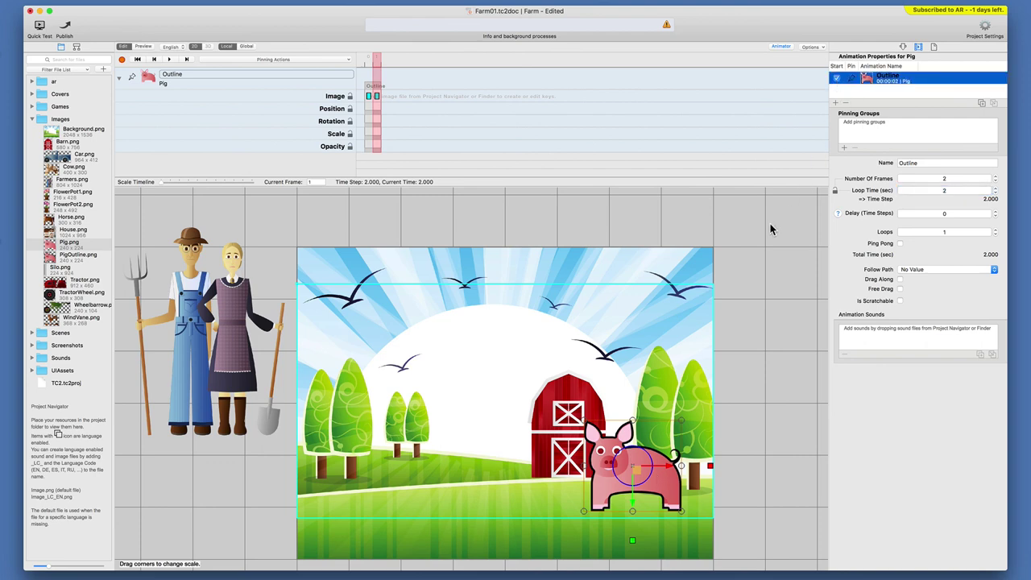
key("super+r")
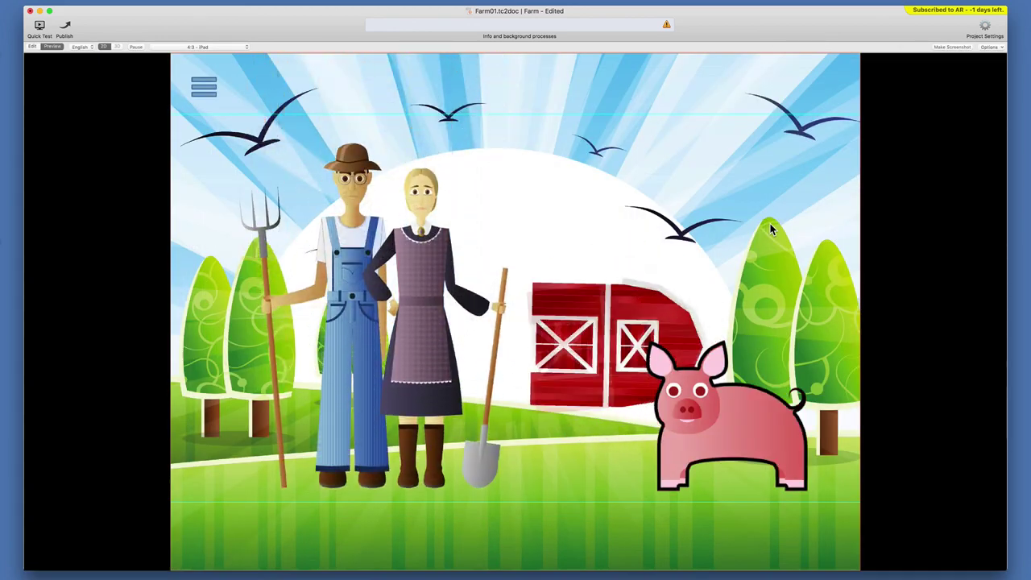
Exit the preview and rewind the Pig's Outline animation to frame 0.
key("super+r")
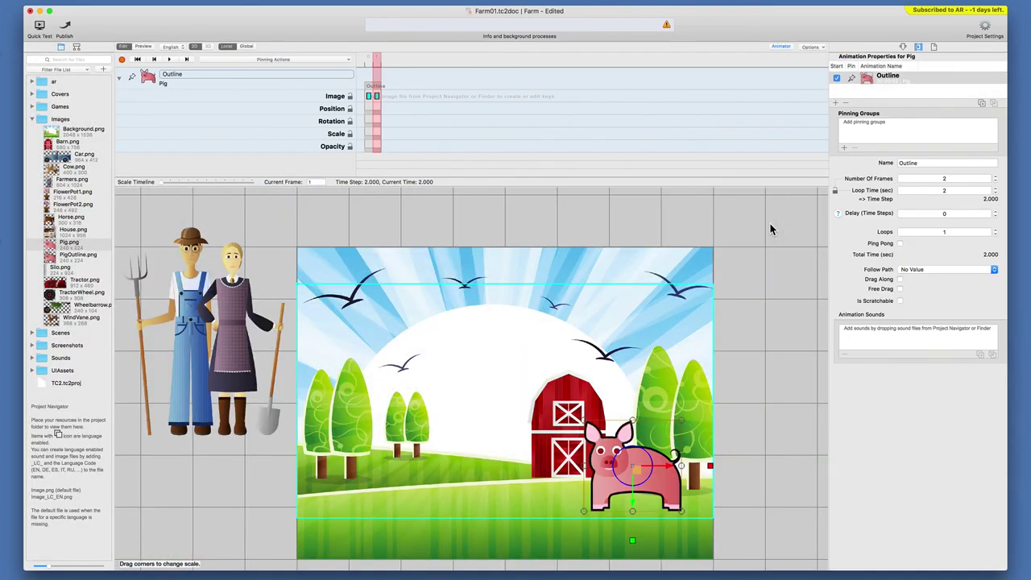
left_click(367, 65)
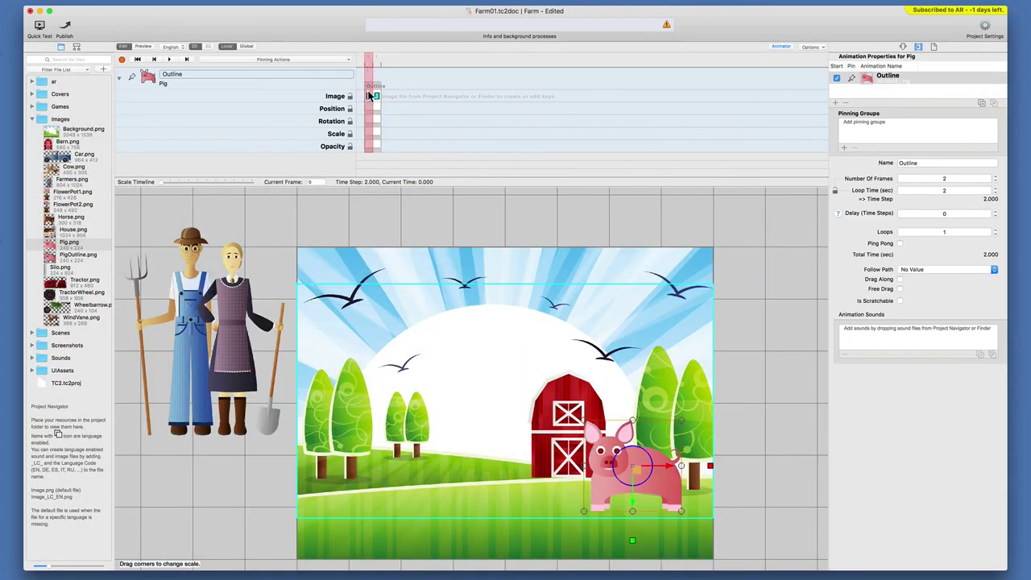